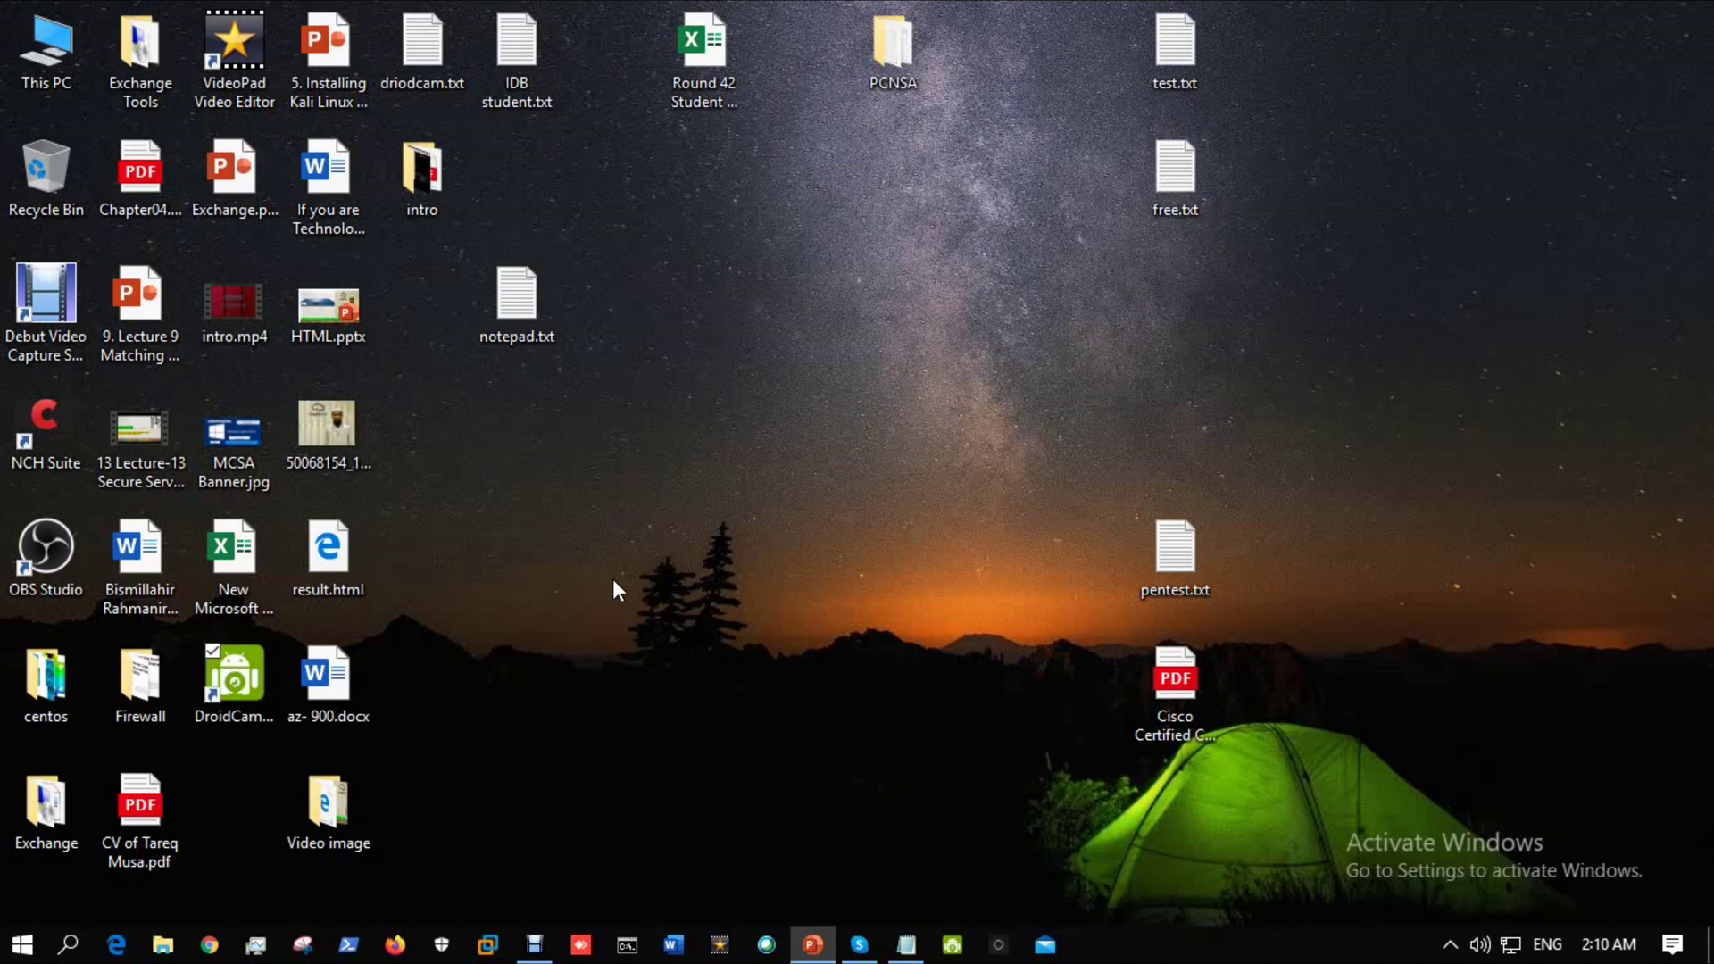
left_click(641, 582)
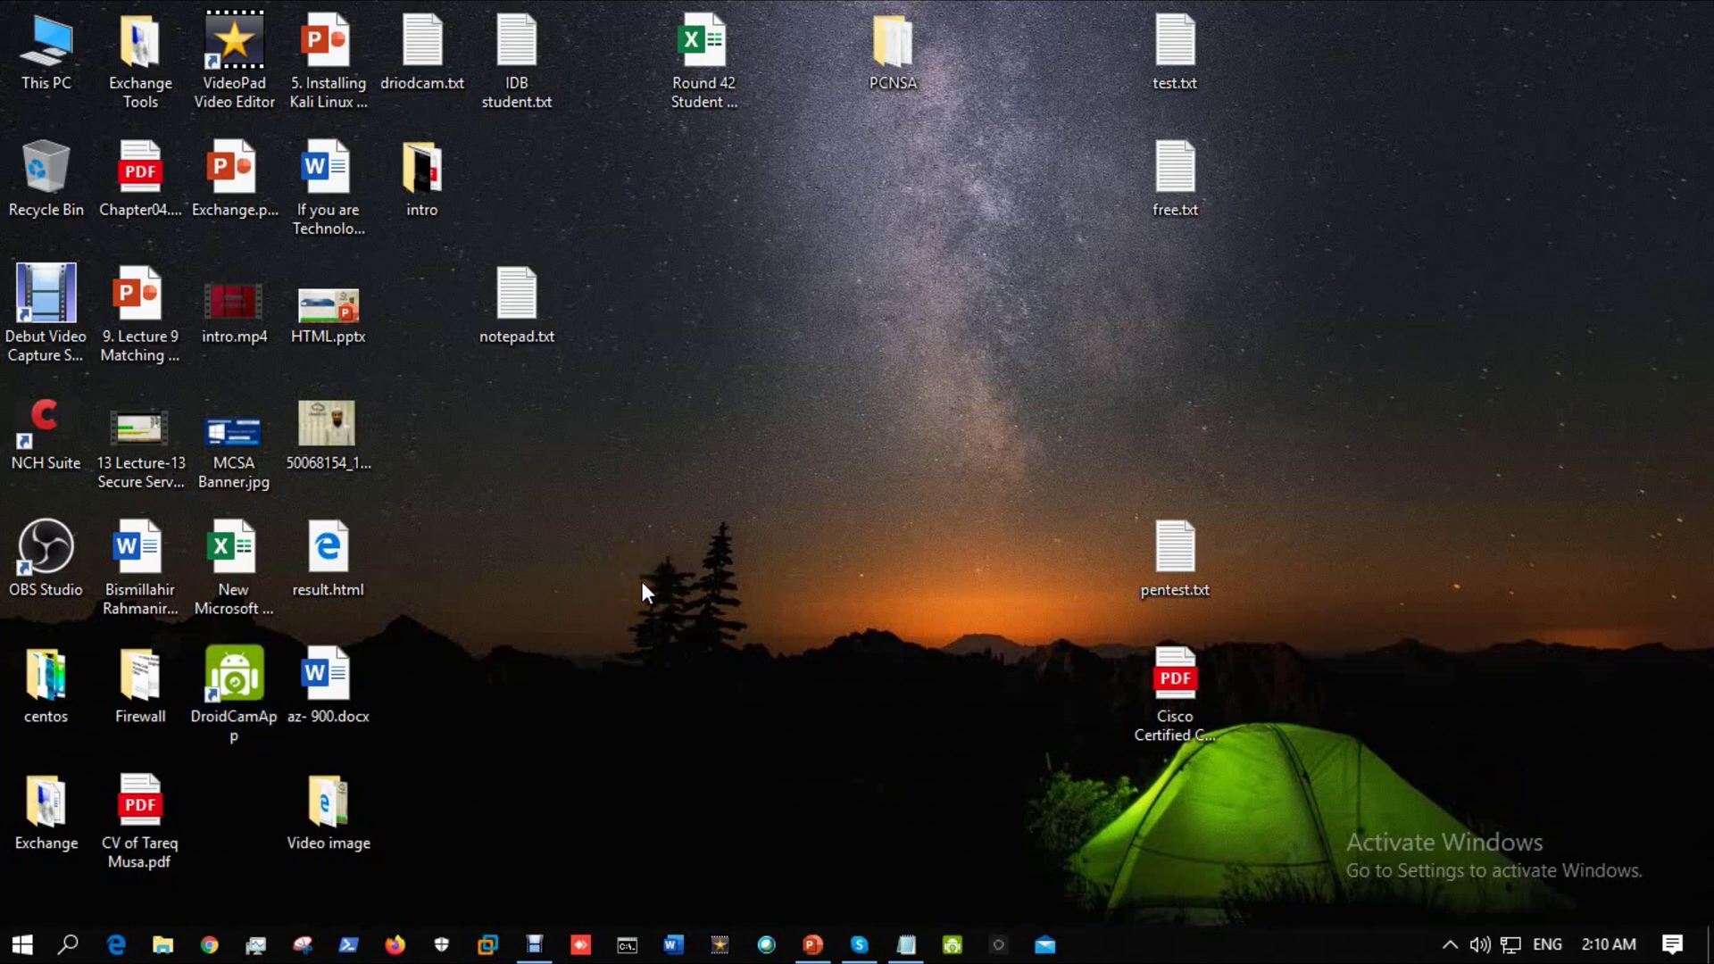
left_click(534, 944)
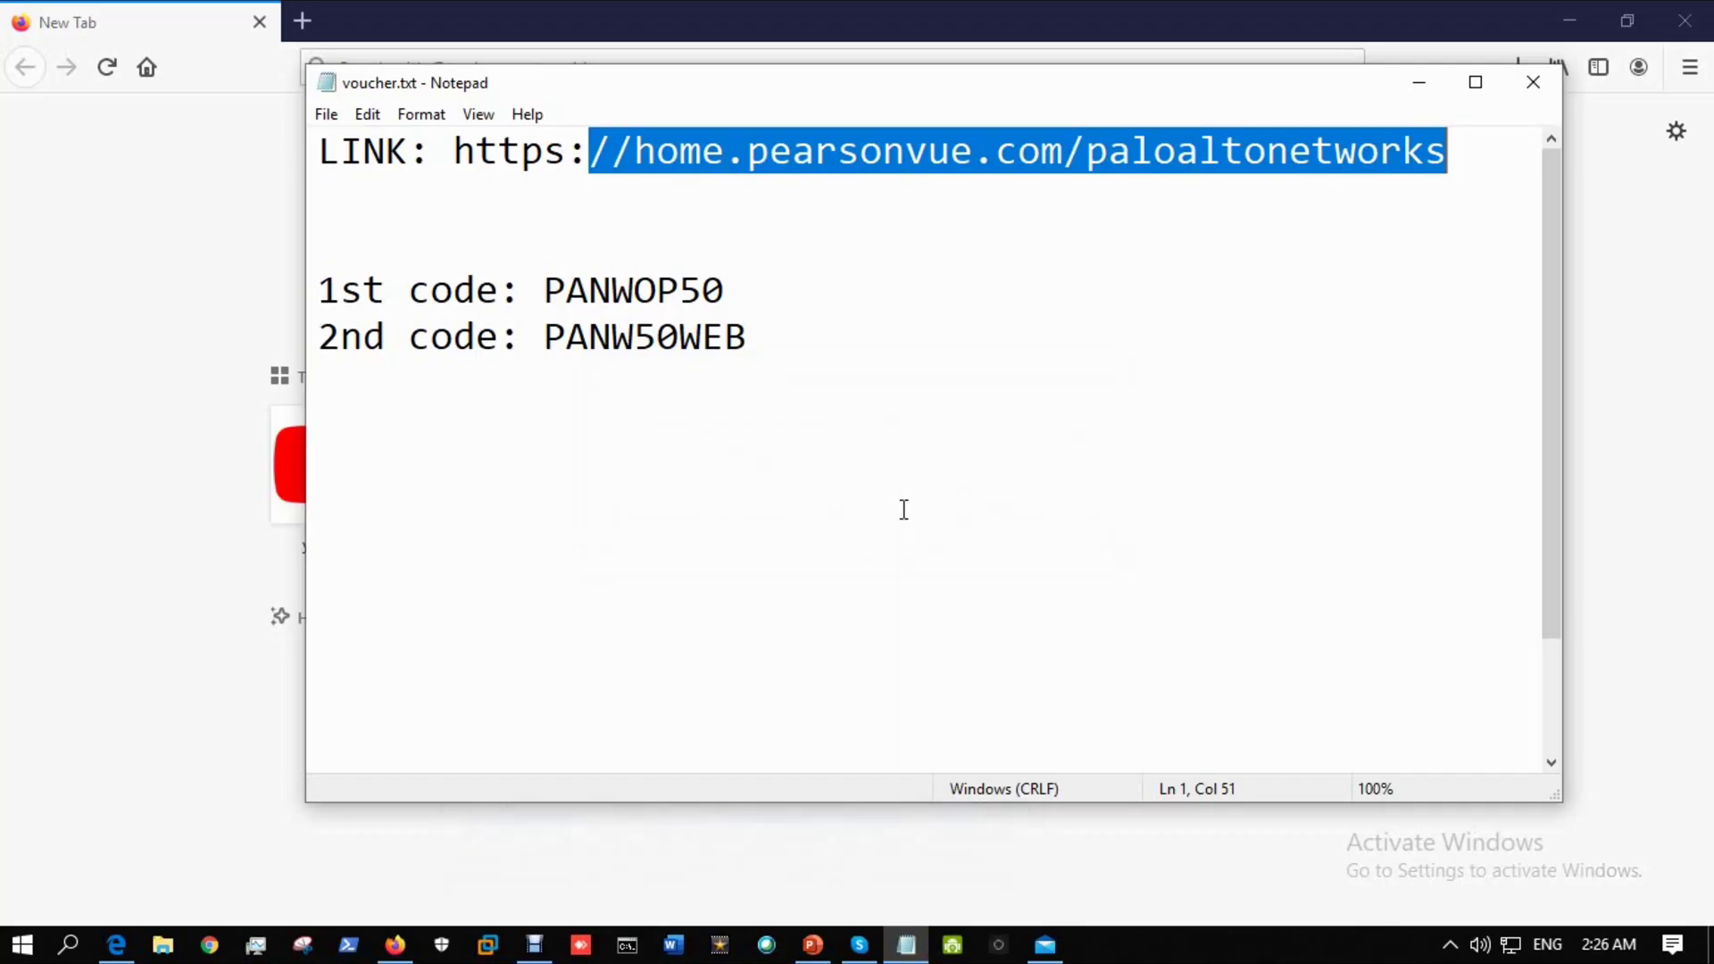
Open the home.pearsonvue.com/paloaltonetworks page in the browser using the link from voucher.txt.
left_click(893, 92)
left_click_drag(893, 93, 891, 191)
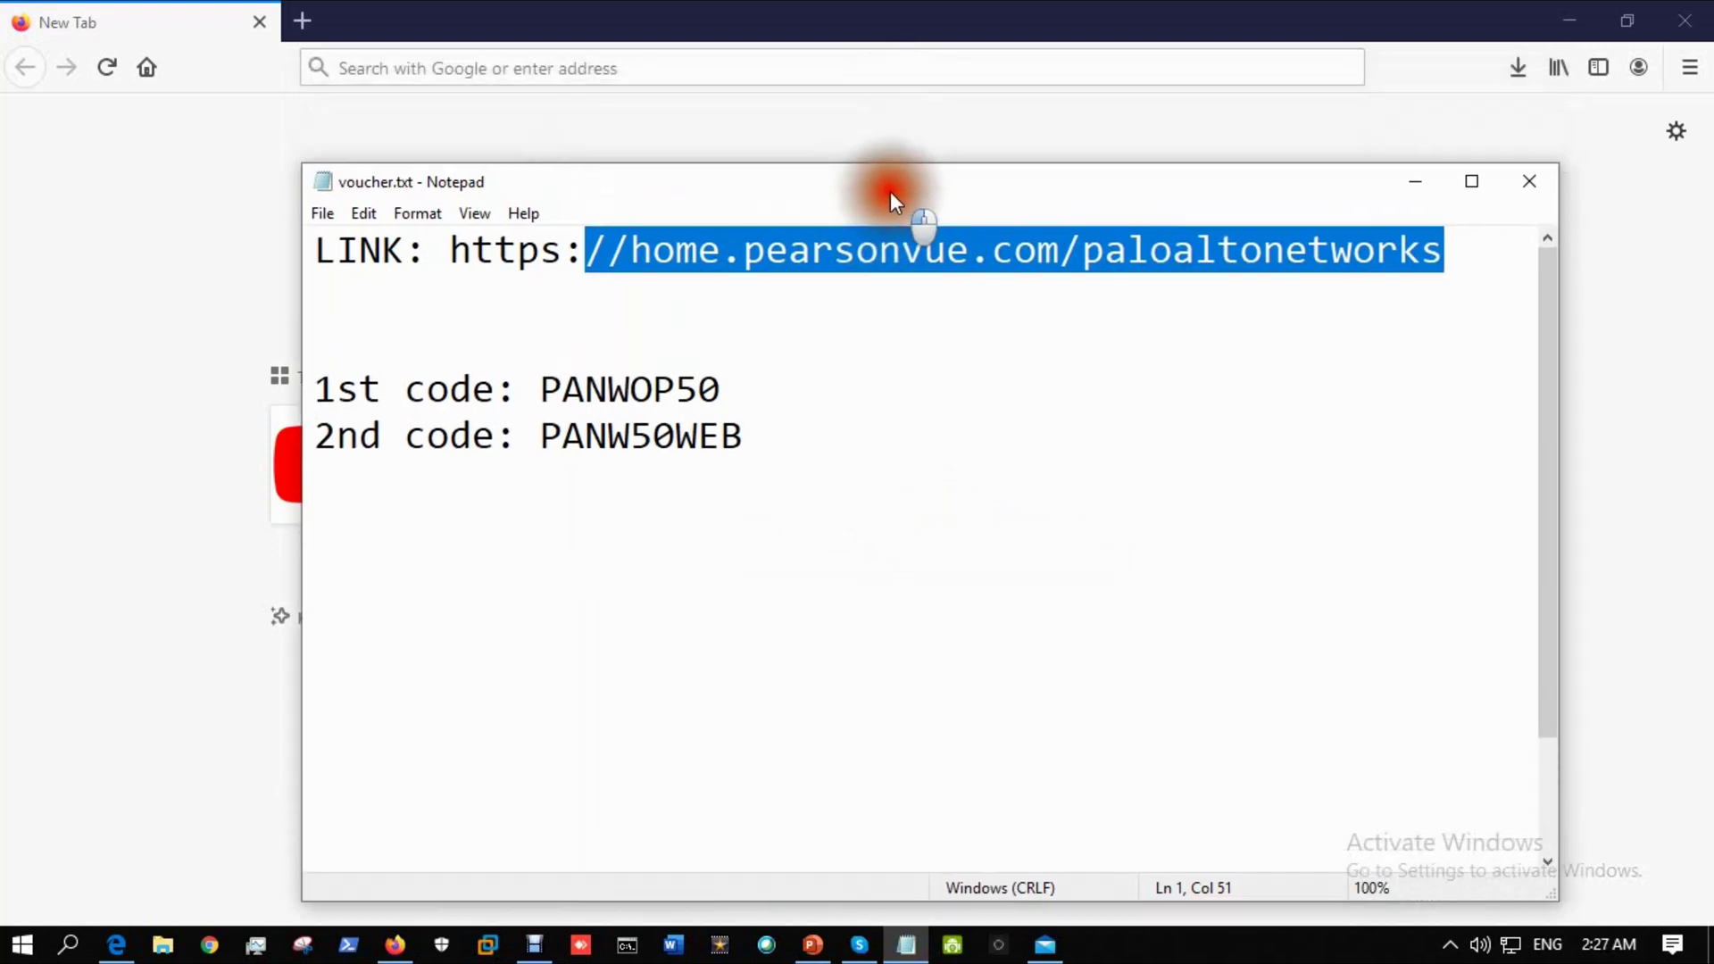
left_click(643, 68)
type("http://home.pearsonvue.com/paloaltonetworks")
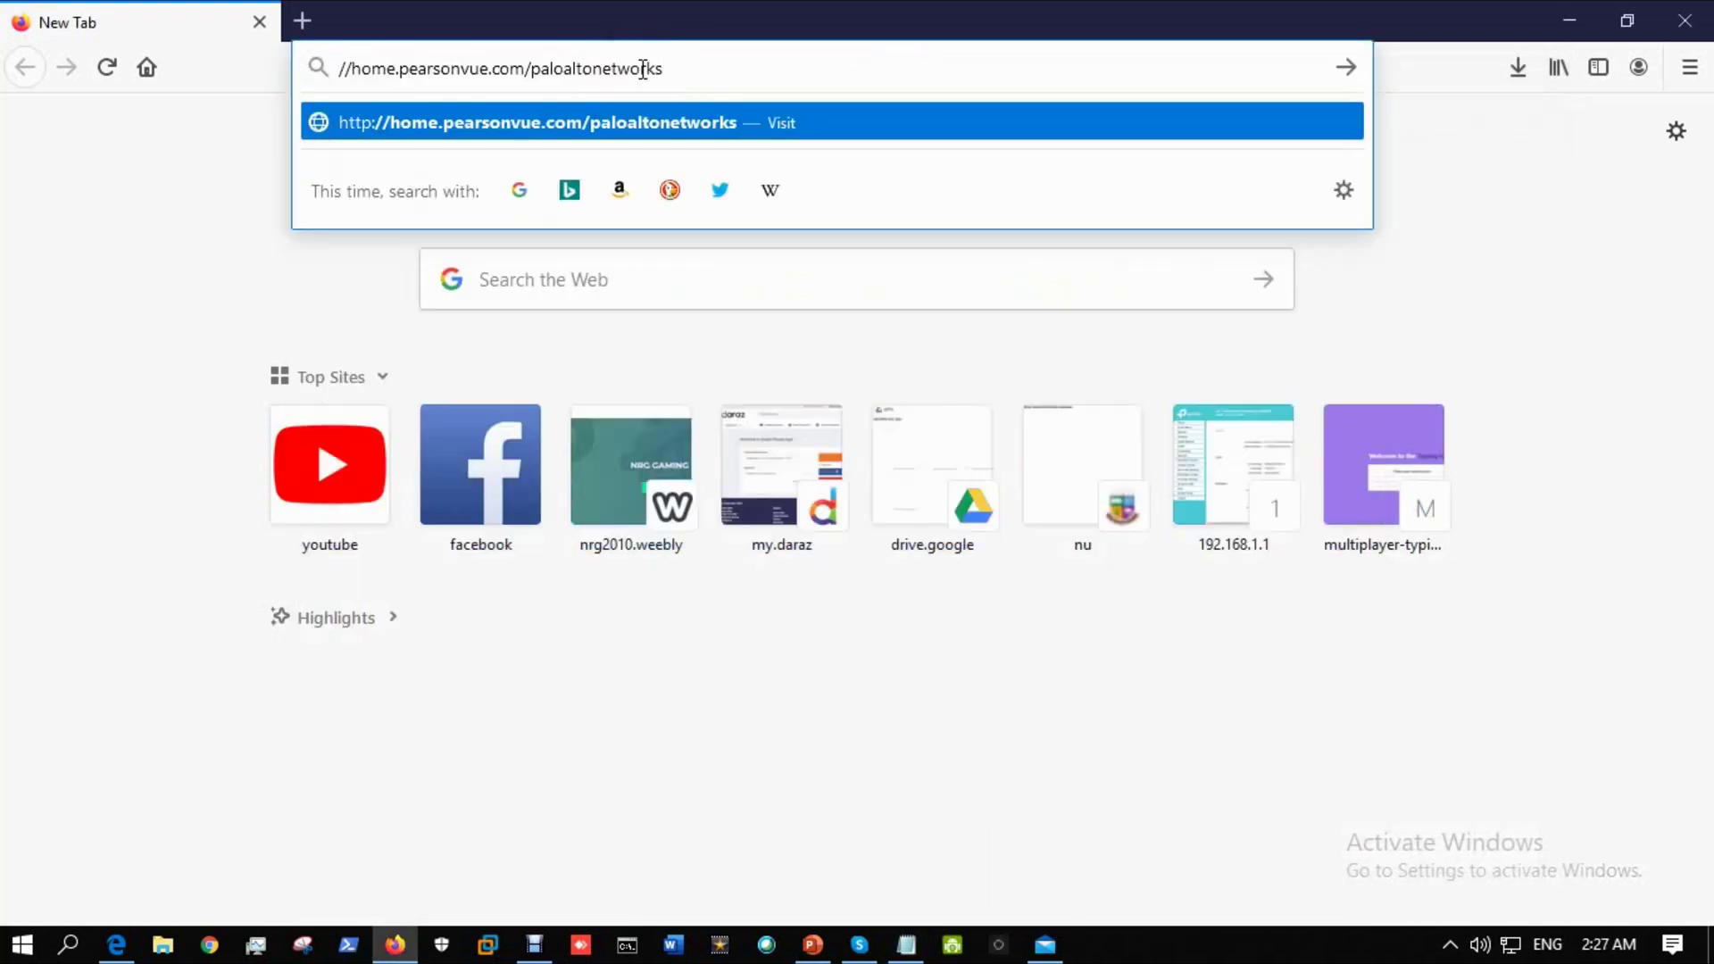
key("Return")
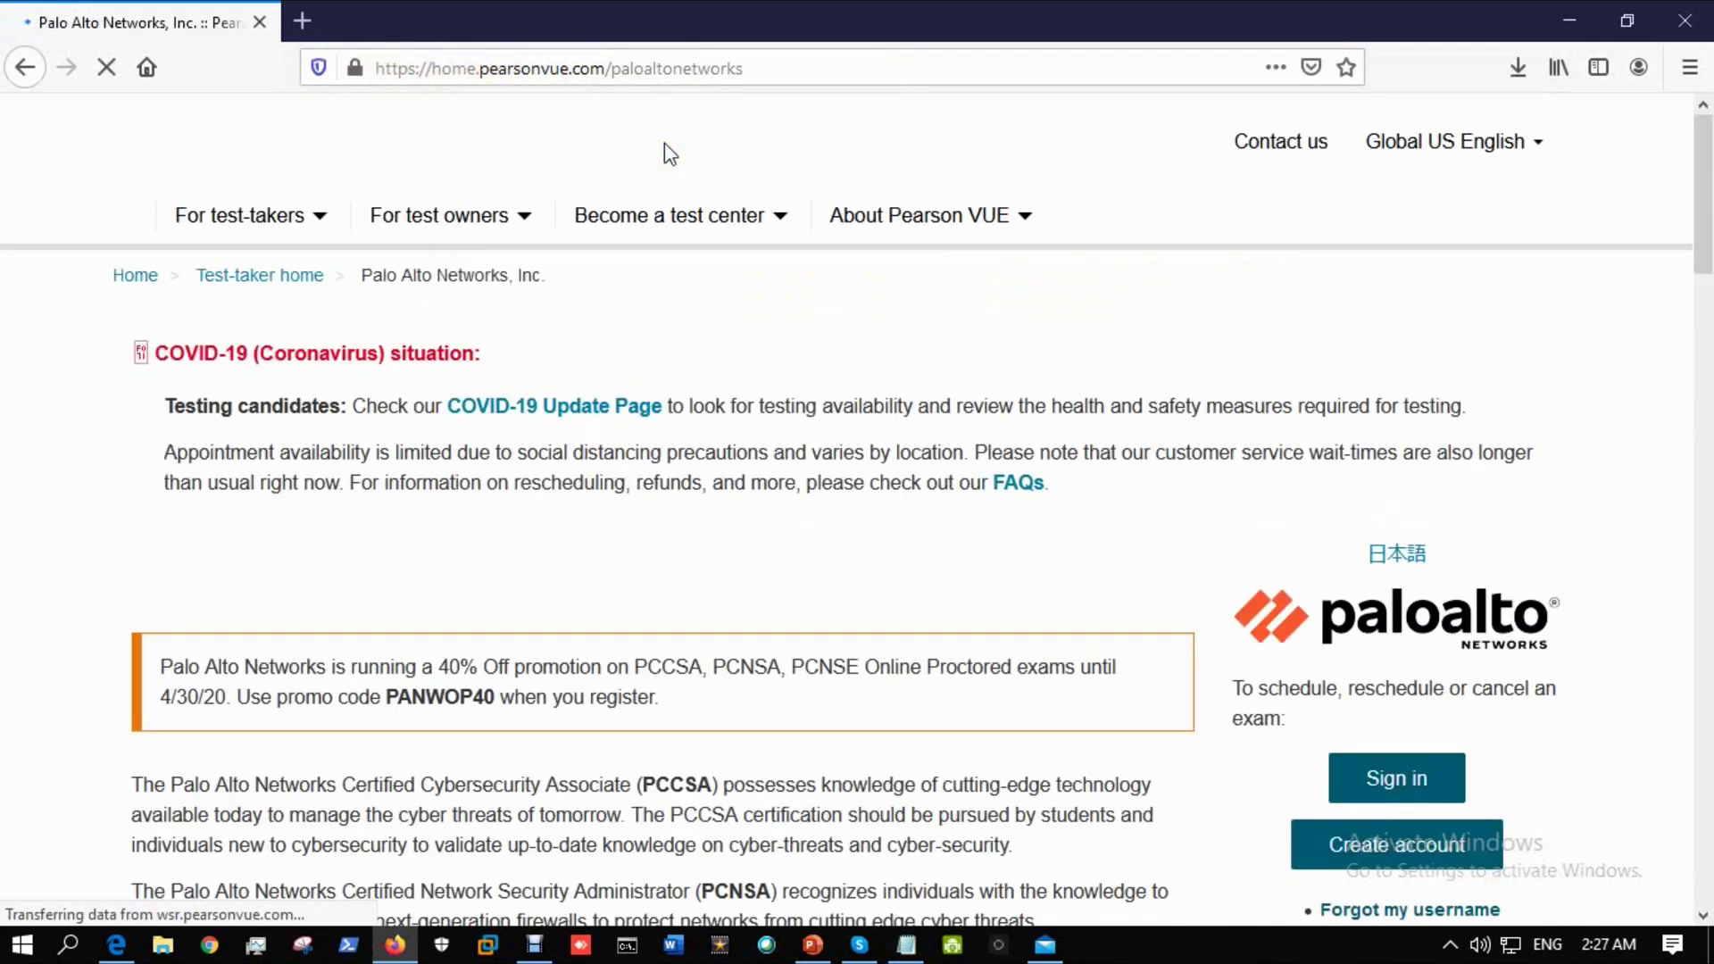
Start creating a Palo Alto Networks web account and accept the privacy policy terms.
scroll(835, 547, "down", 3)
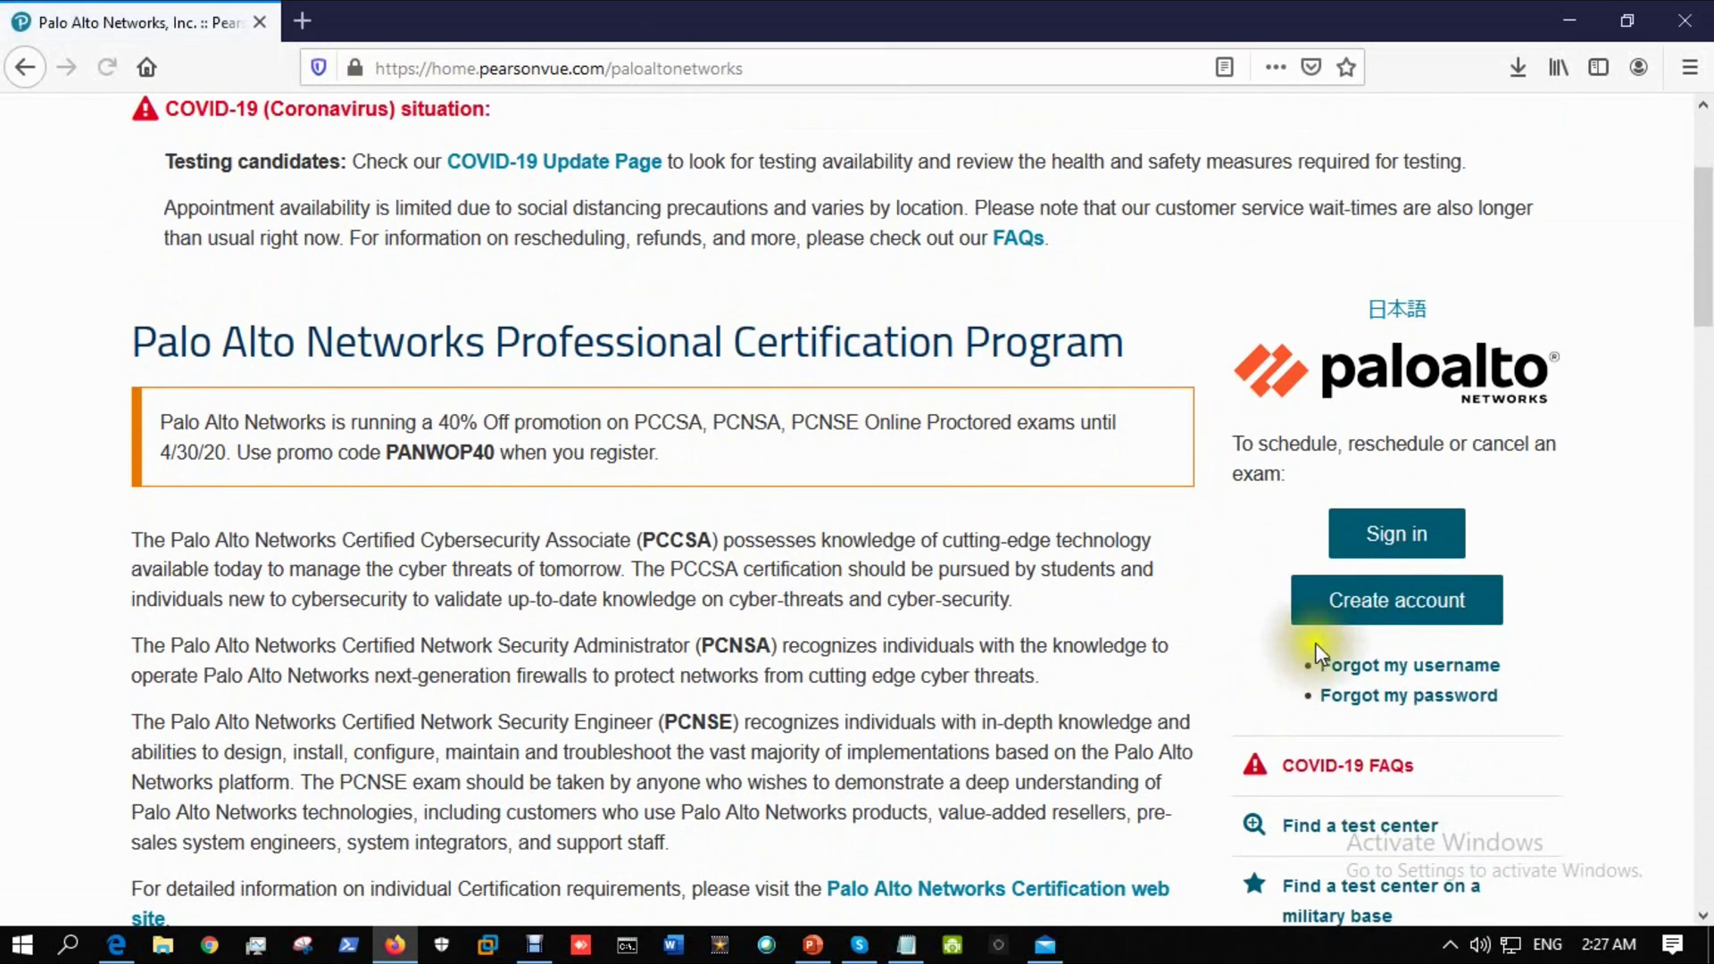
left_click(1390, 614)
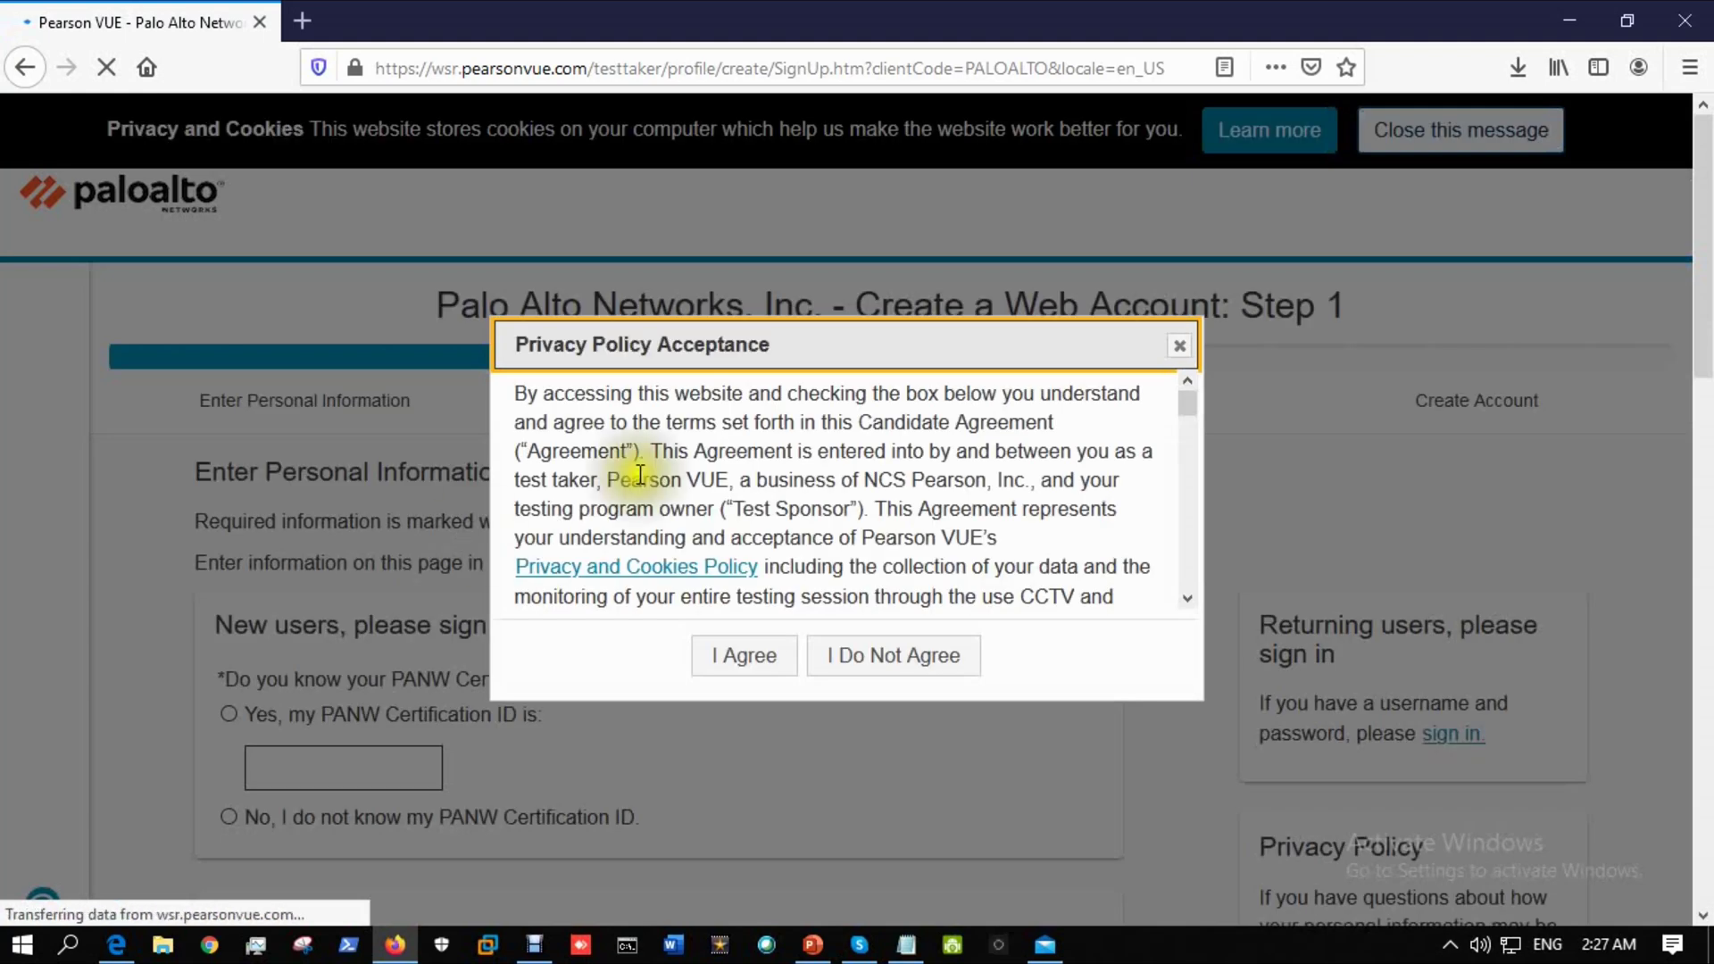
left_click_drag(1191, 399, 1186, 581)
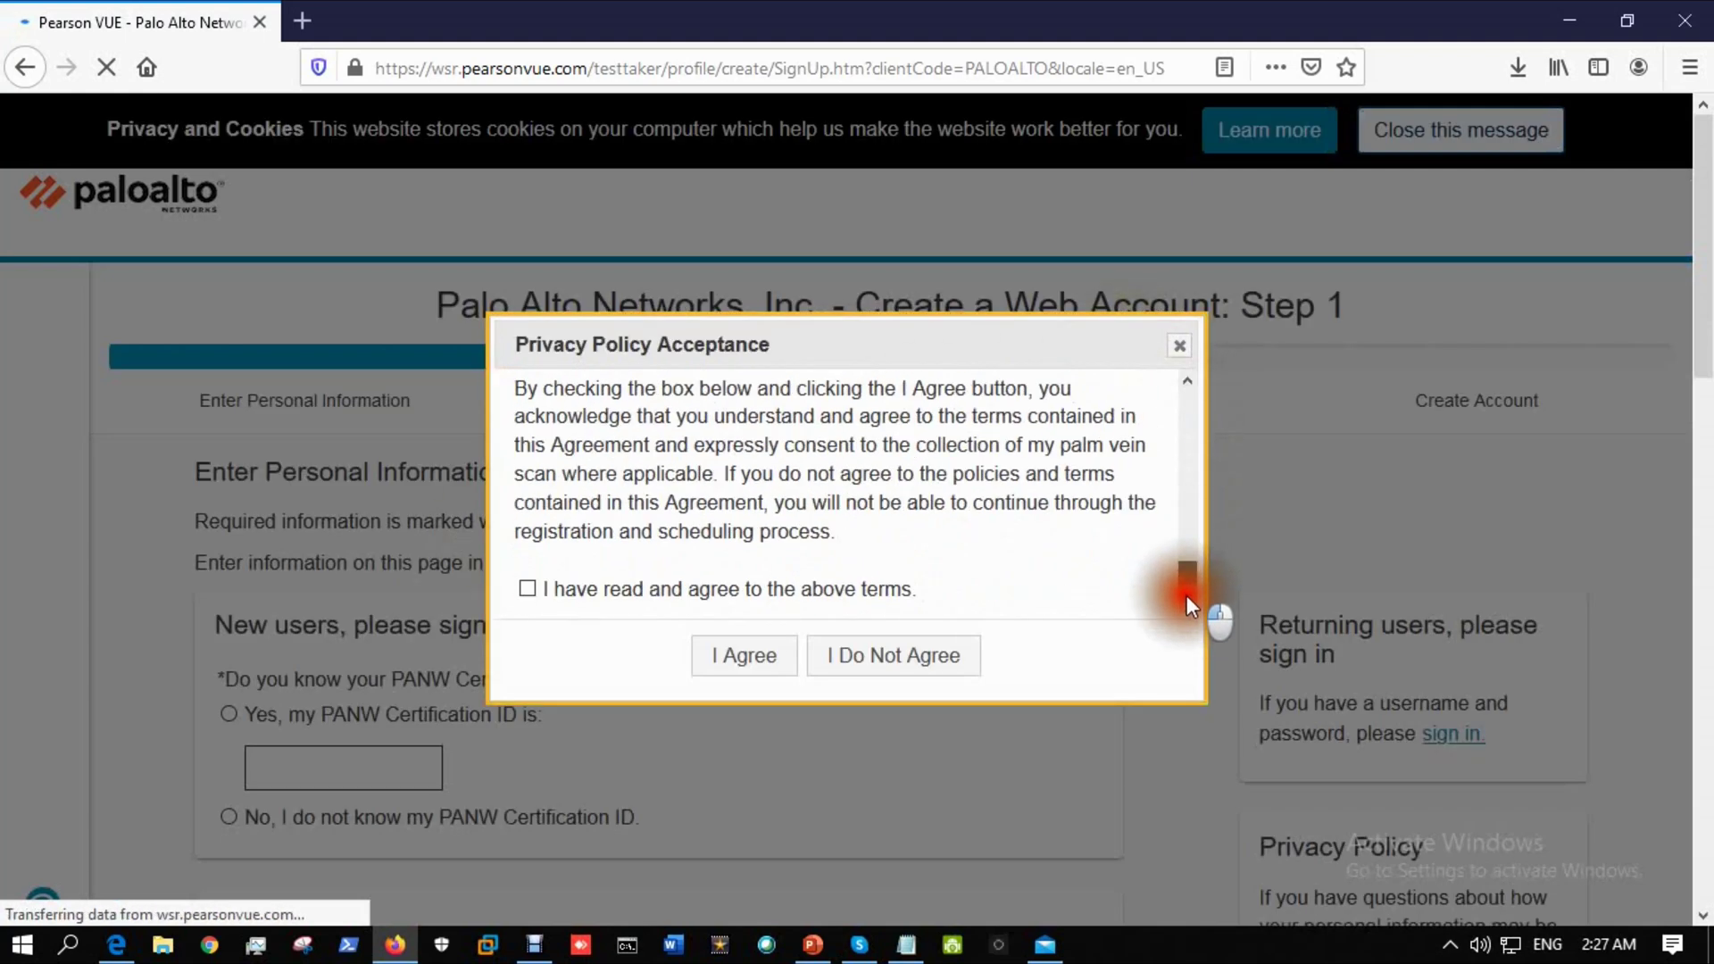
left_click(683, 589)
left_click(744, 657)
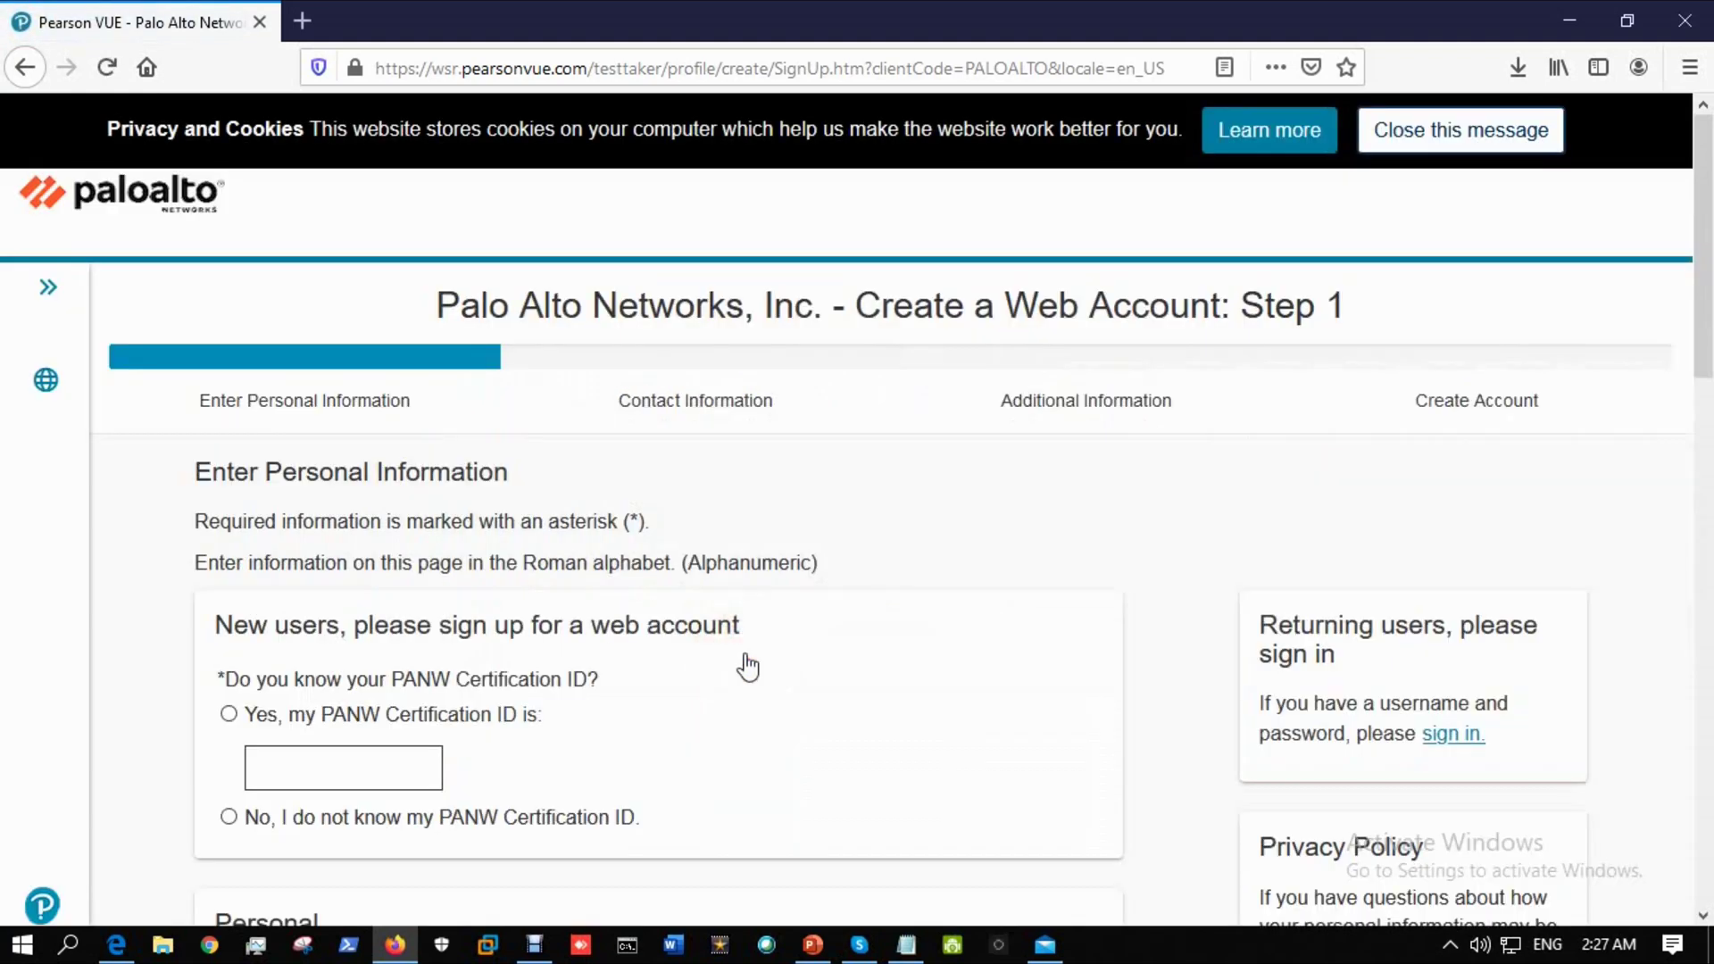
Complete the personal information form with no known PANW Certification ID, the test taker's legal name and e-mail address, and submit it.
scroll(539, 702, "down", 3)
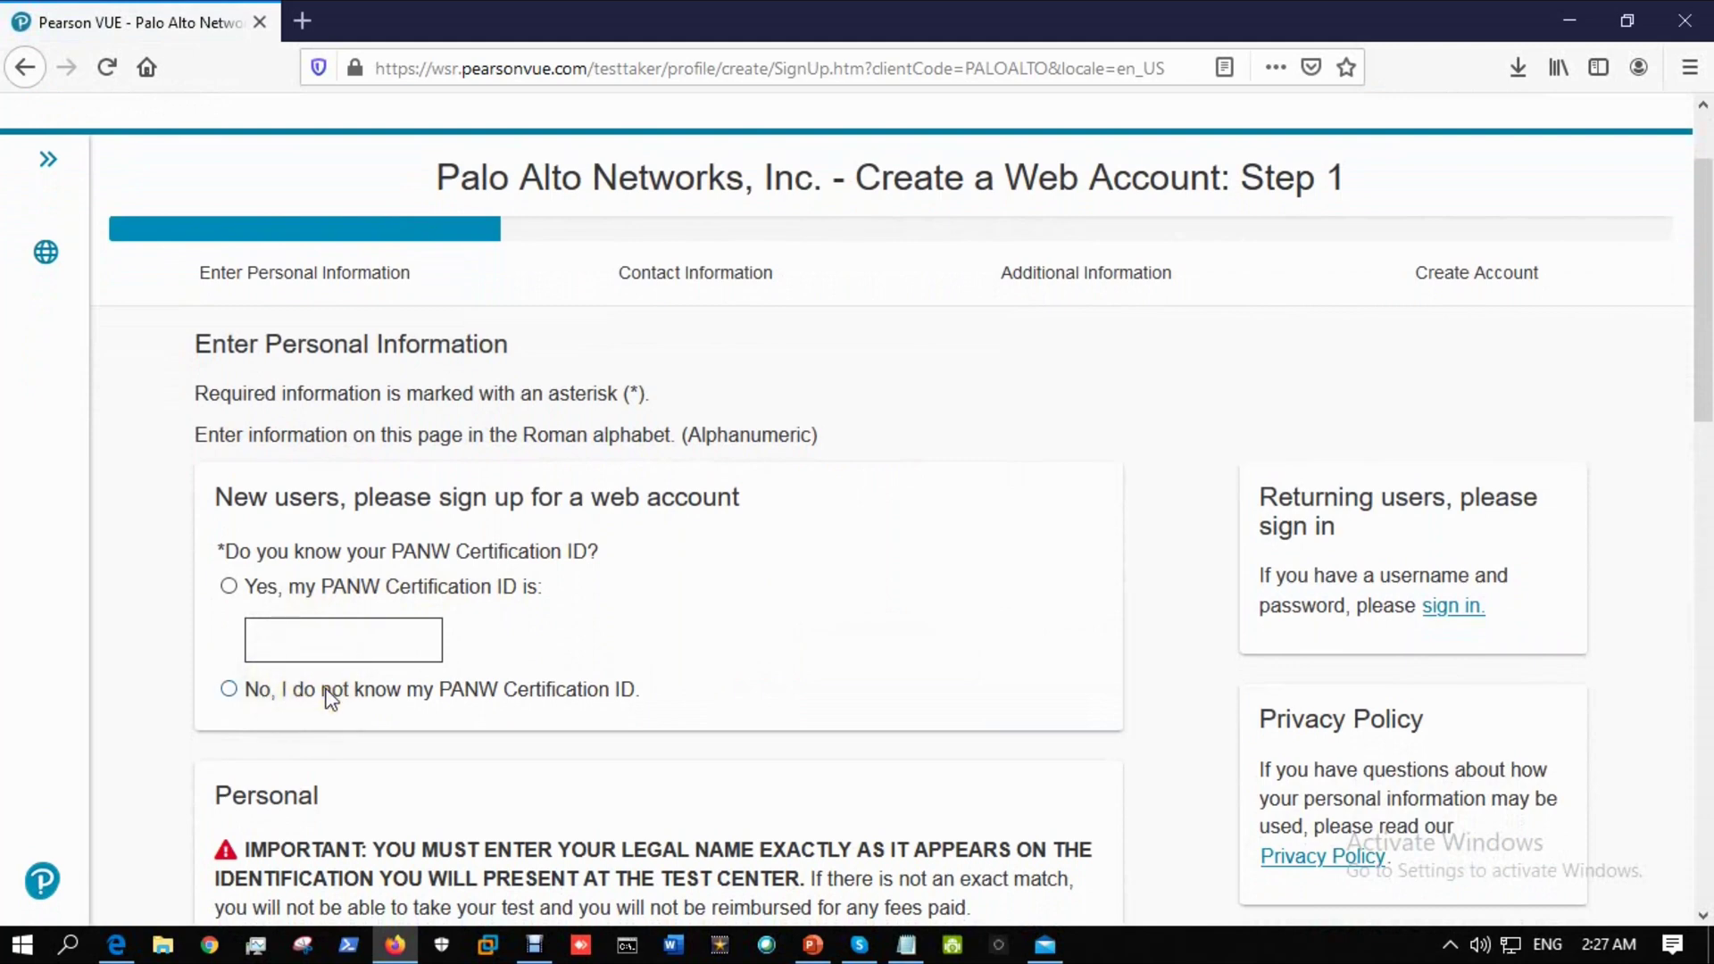
left_click(327, 692)
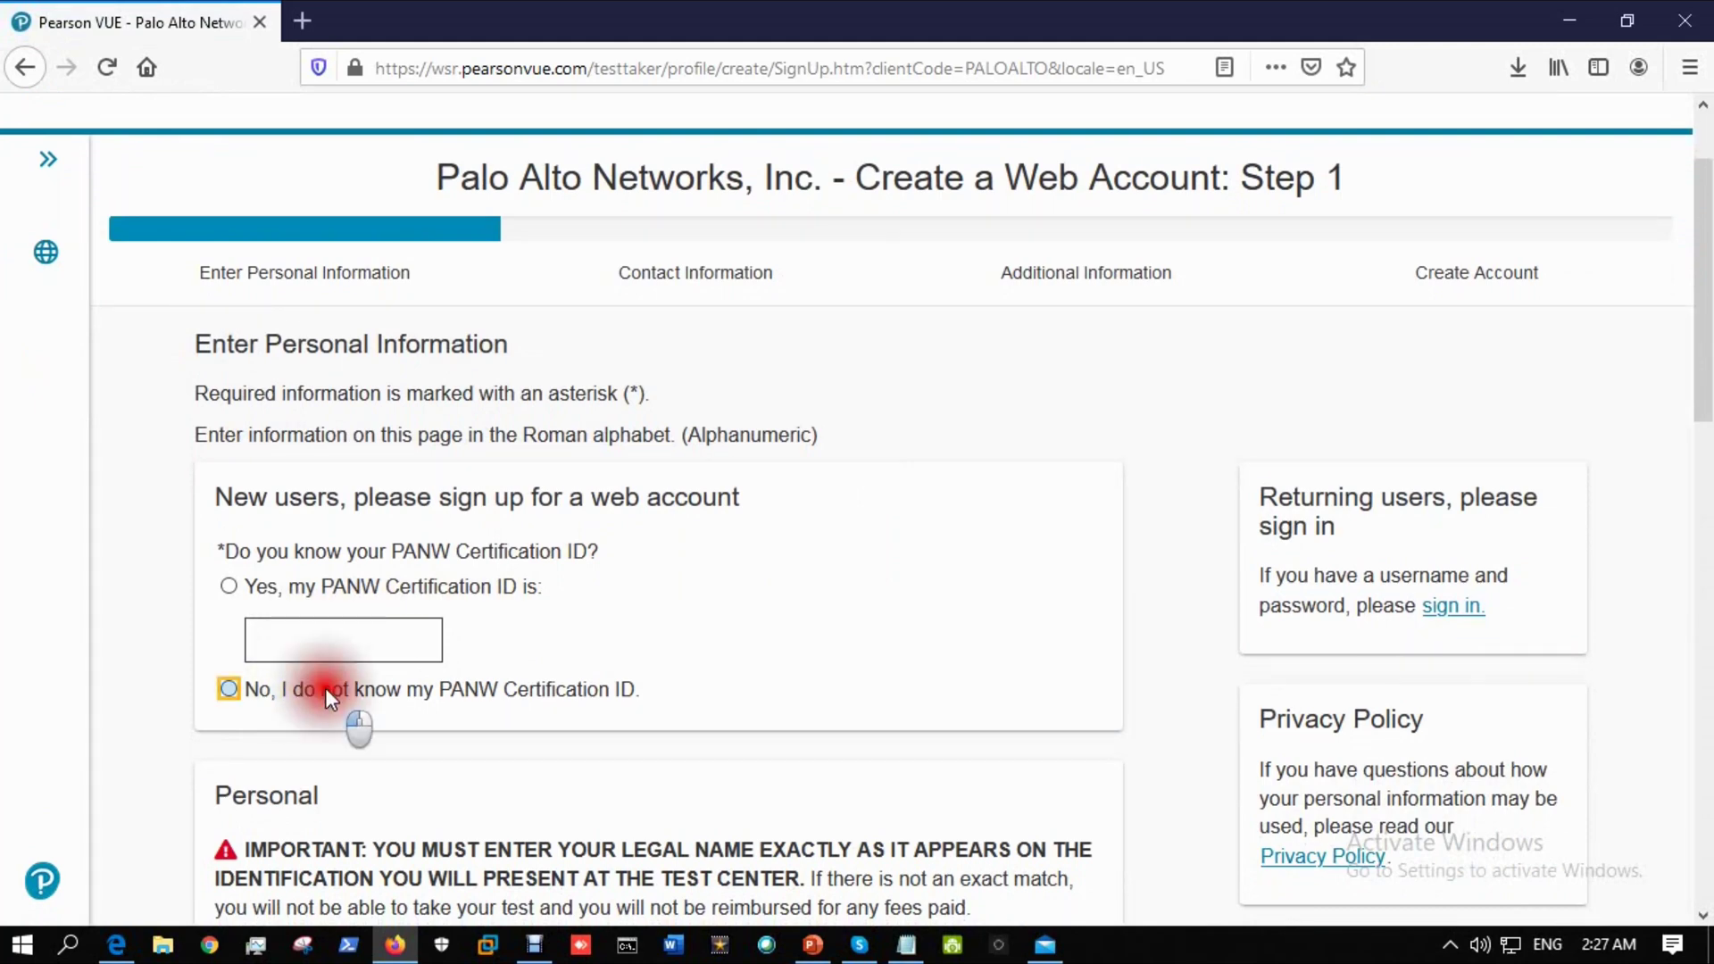
scroll(327, 696, "down", 15)
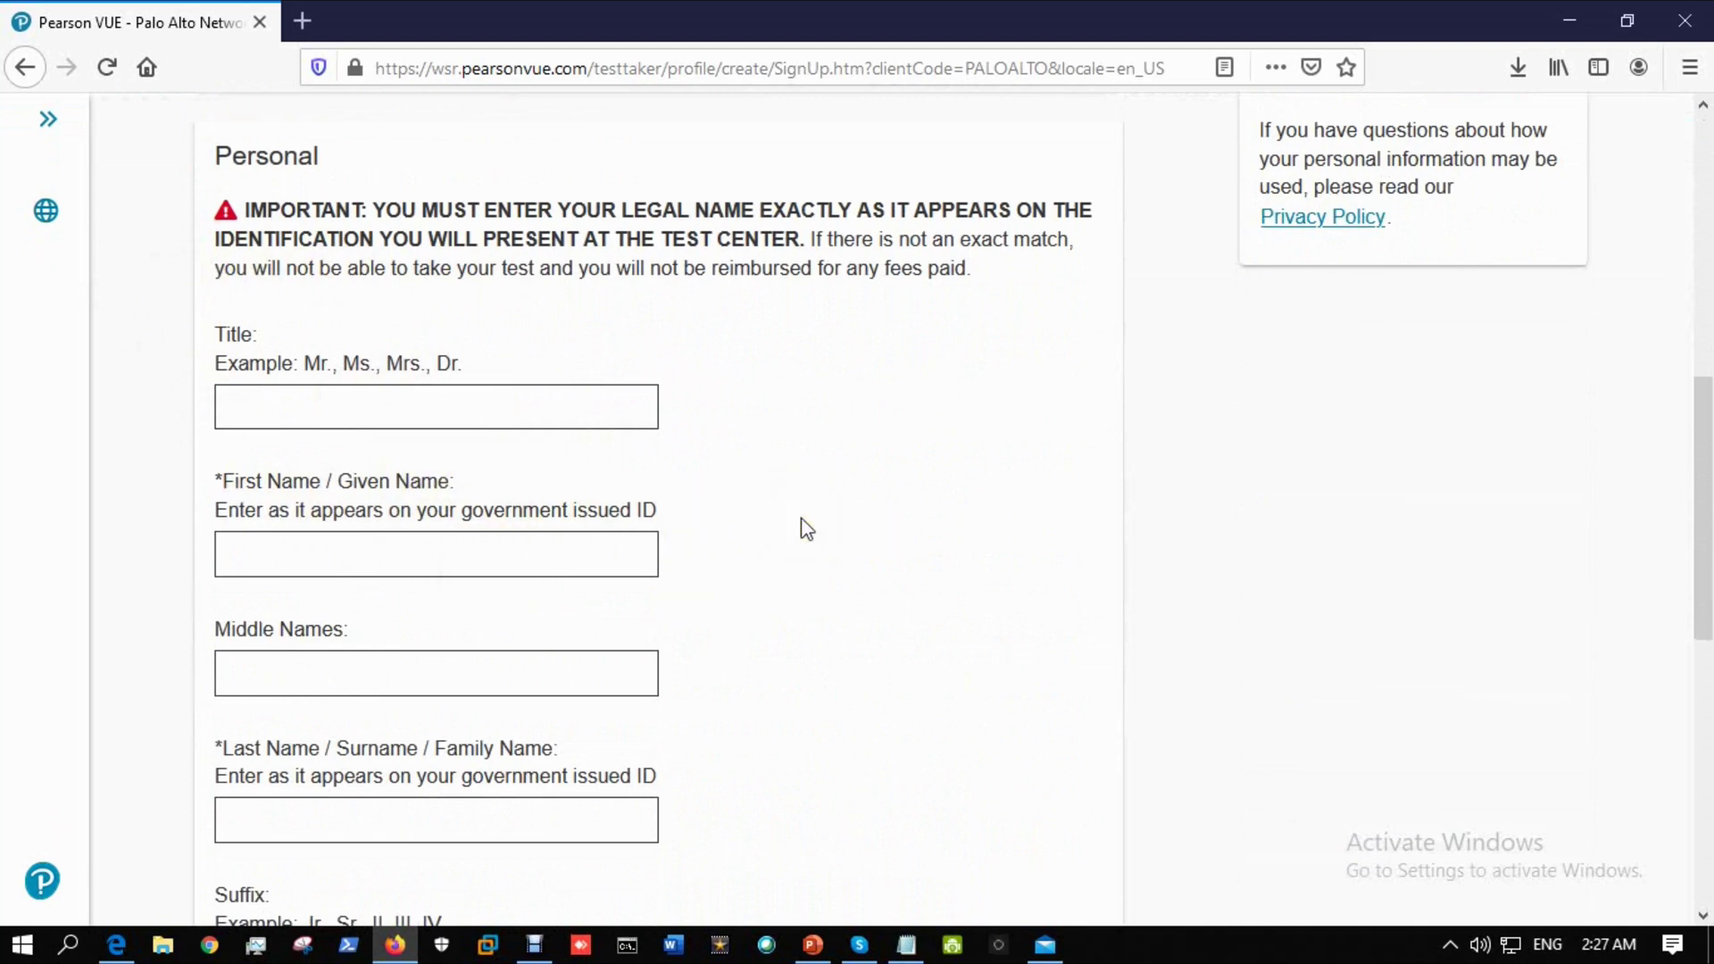
scroll(806, 529, "down", 3)
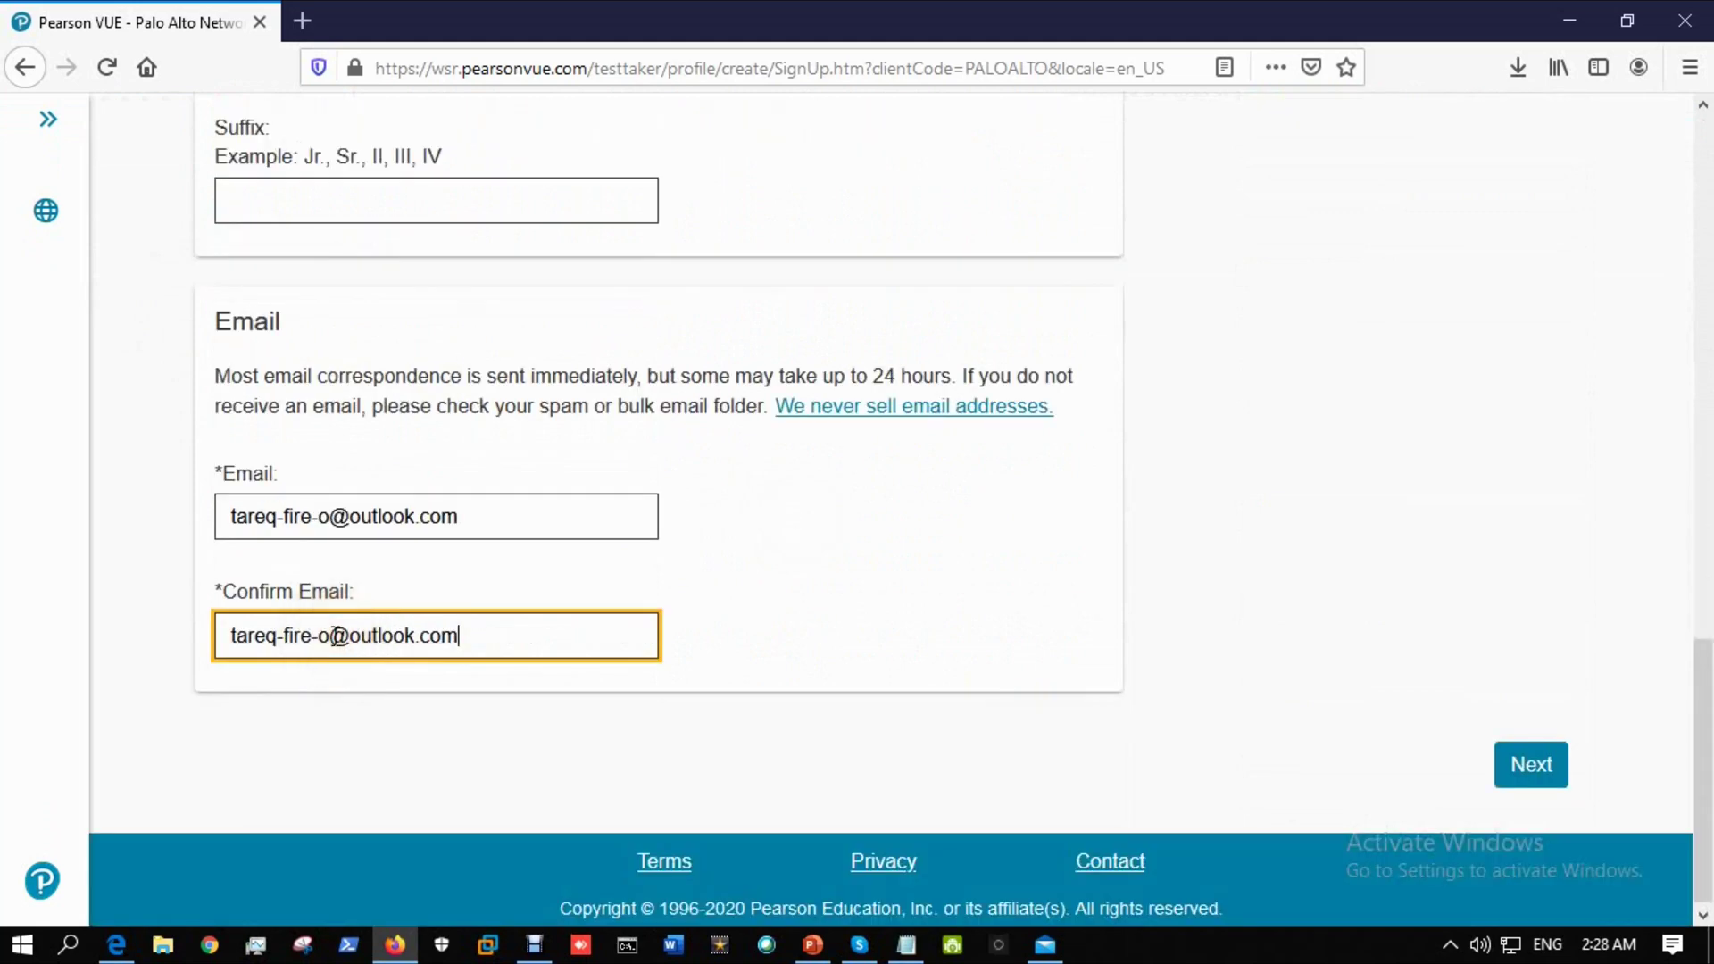
scroll(574, 325, "up", 15)
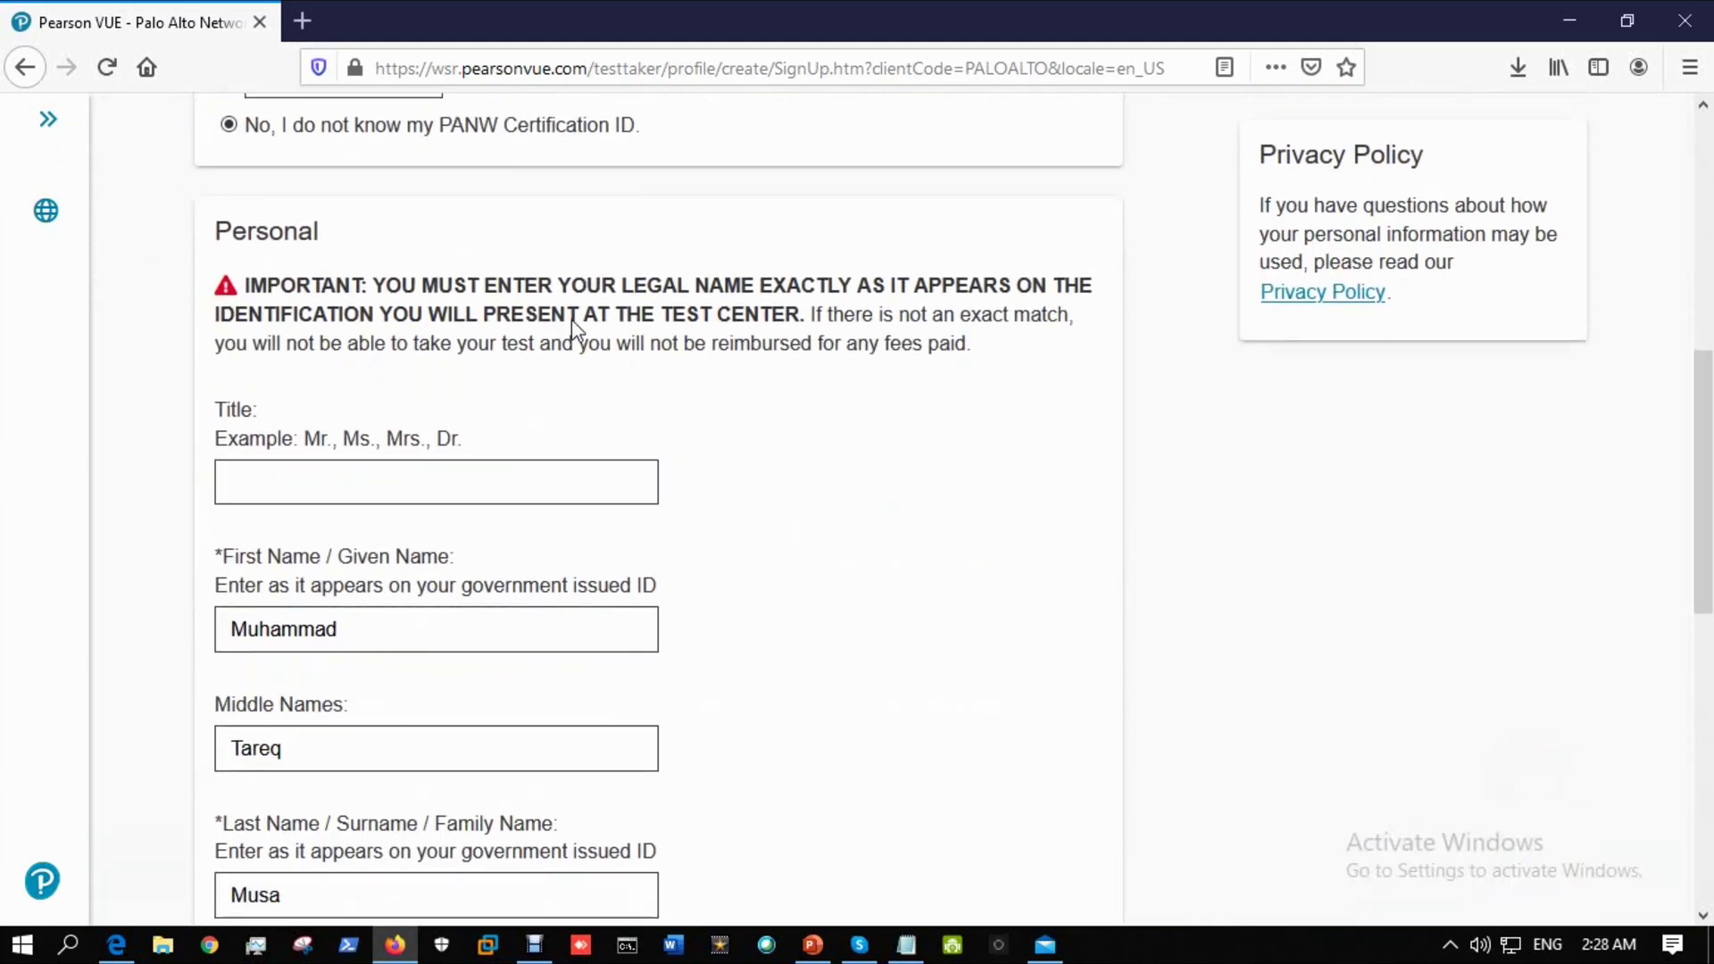
scroll(482, 408, "down", 9)
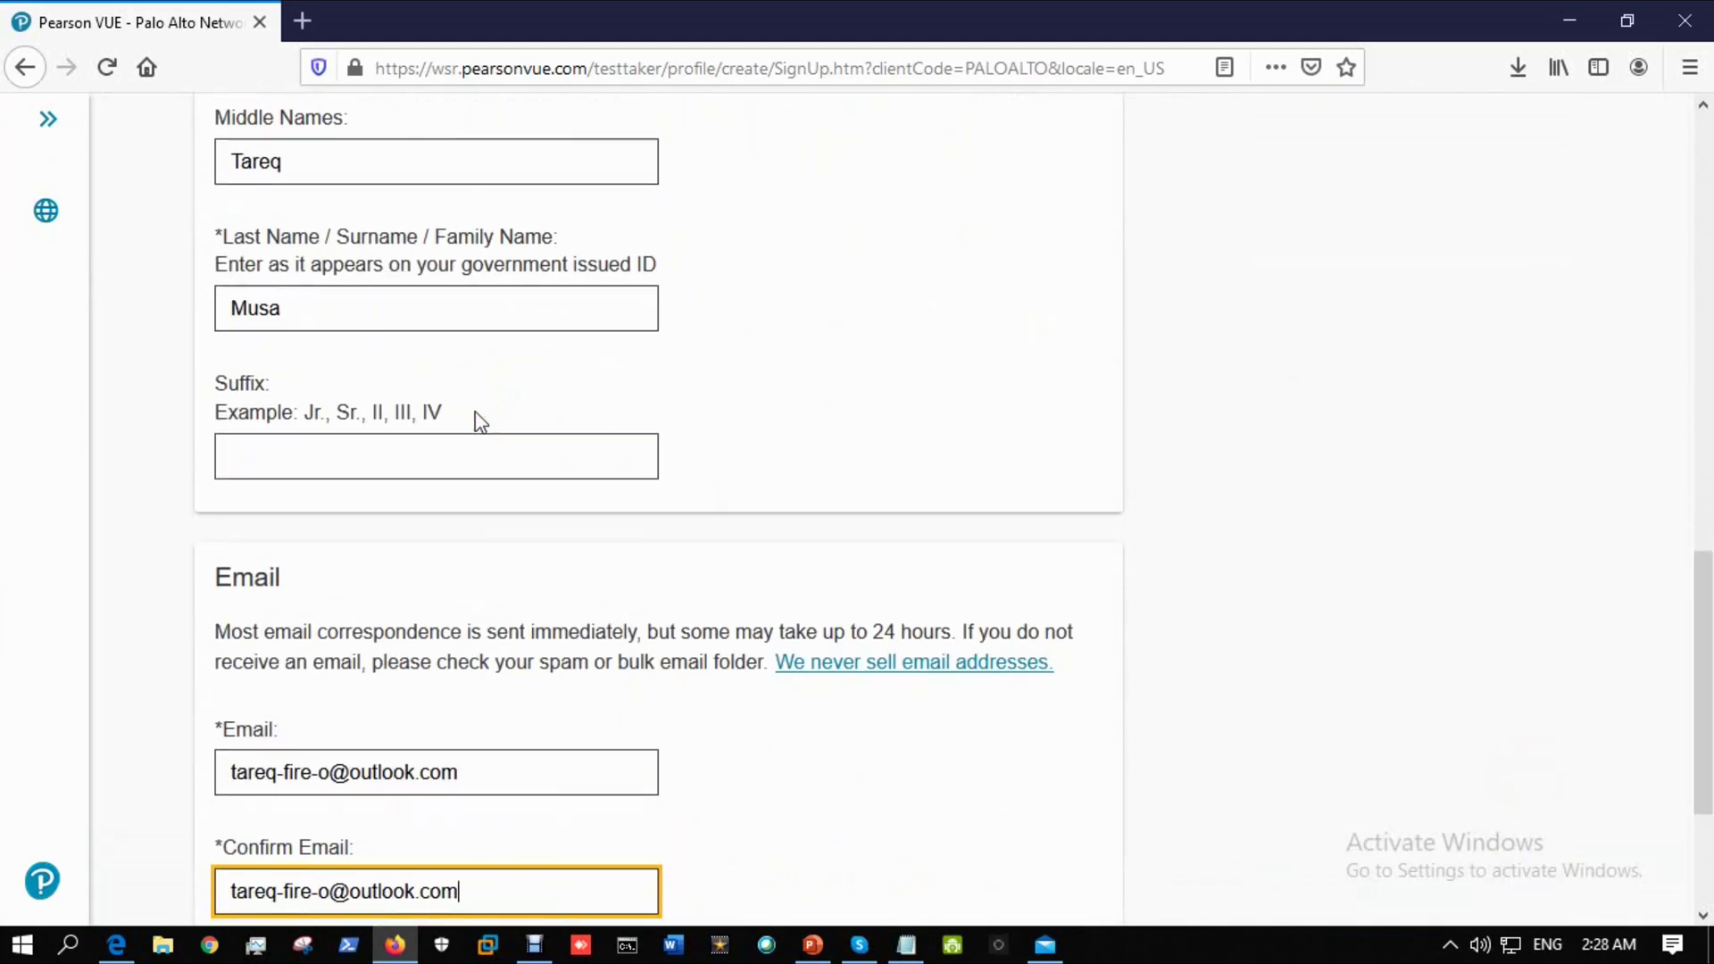
scroll(479, 421, "down", 5)
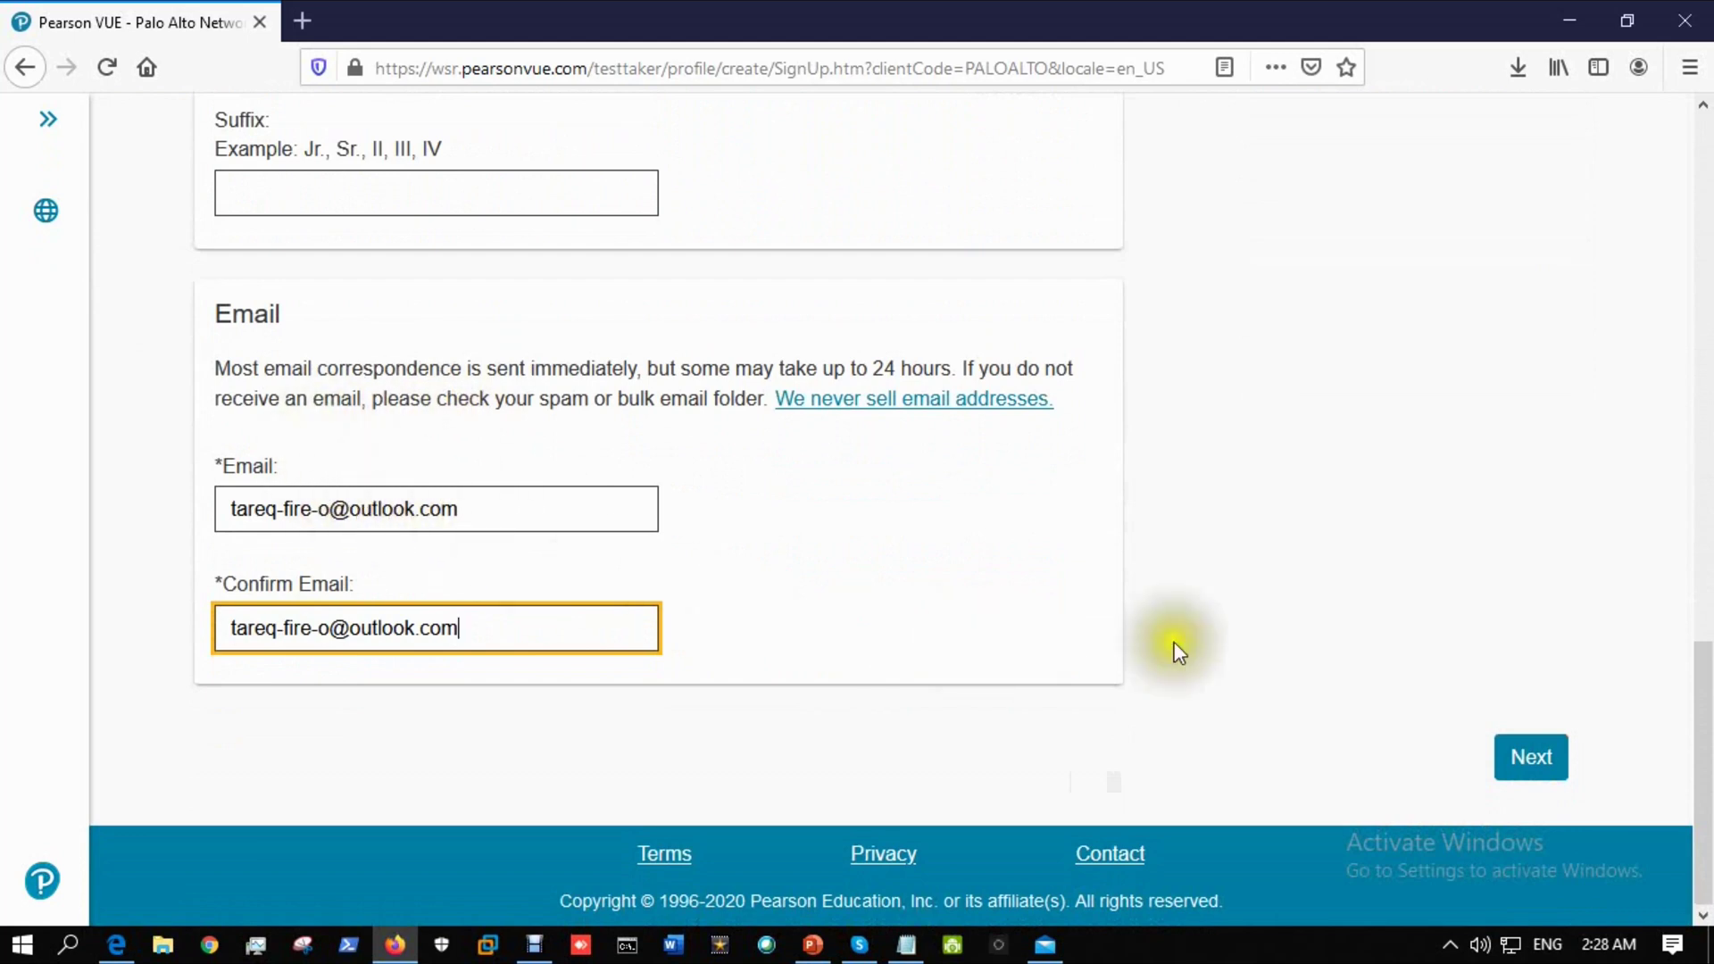
left_click(1529, 755)
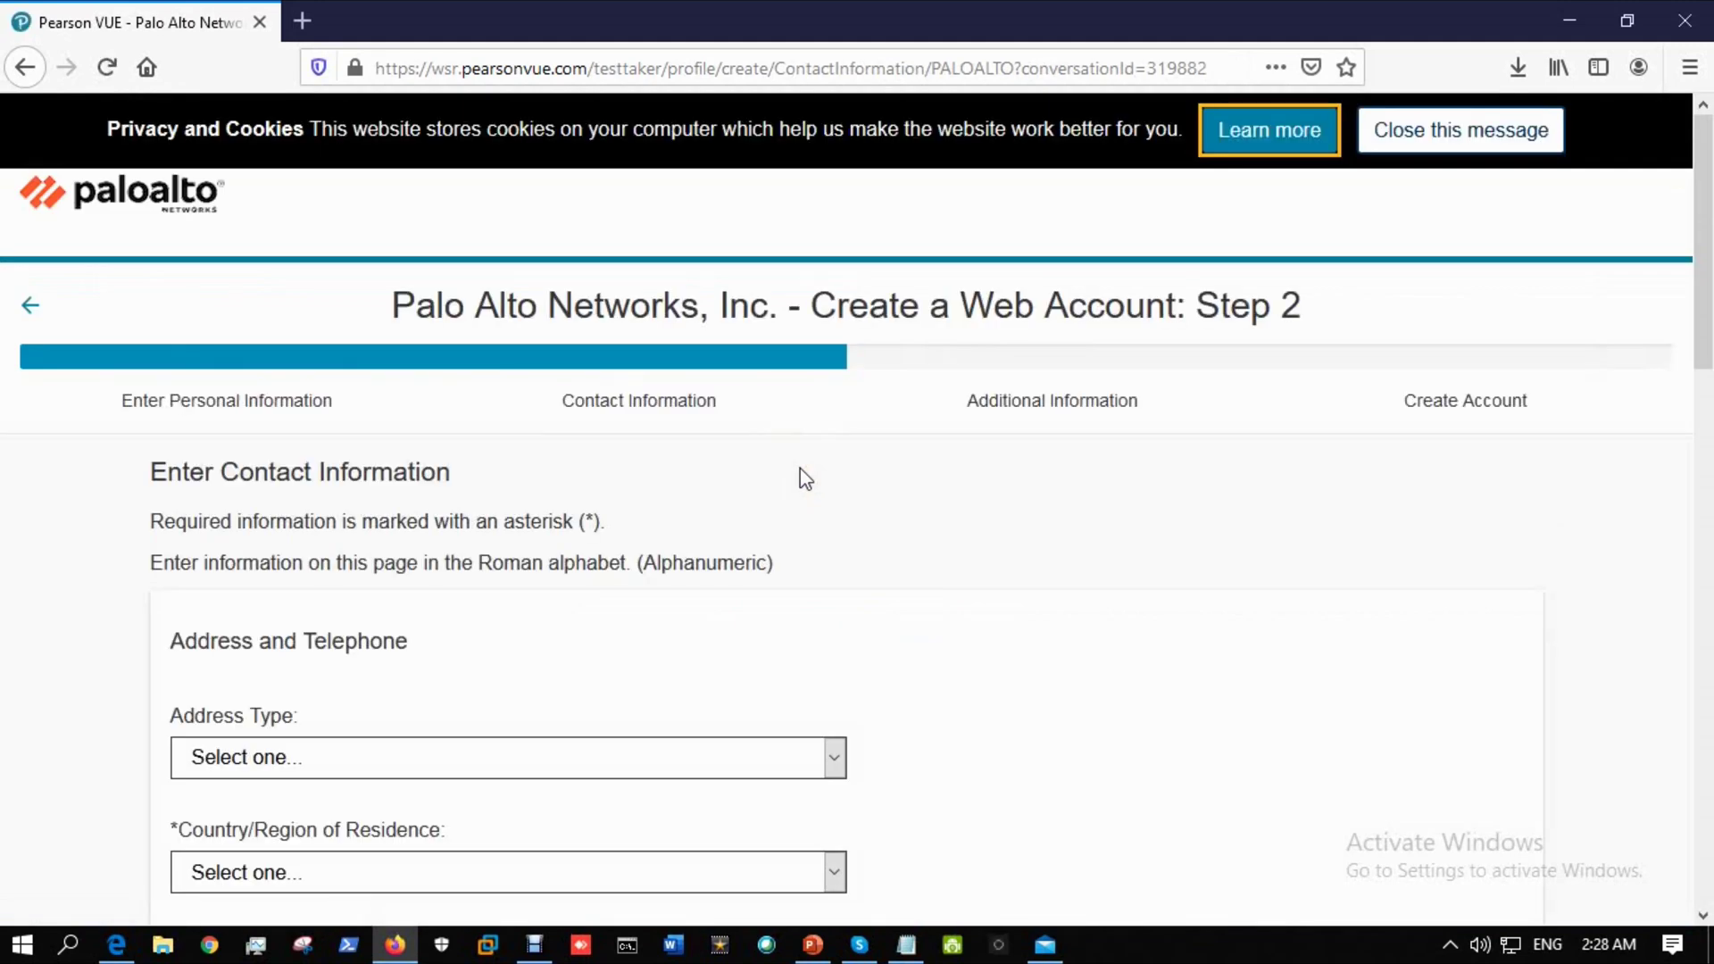
Set the address type to Work and the country of residence to Bangladesh in the contact information.
scroll(795, 469, "down", 1)
scroll(513, 543, "down", 1)
scroll(513, 543, "down", 2)
left_click(834, 373)
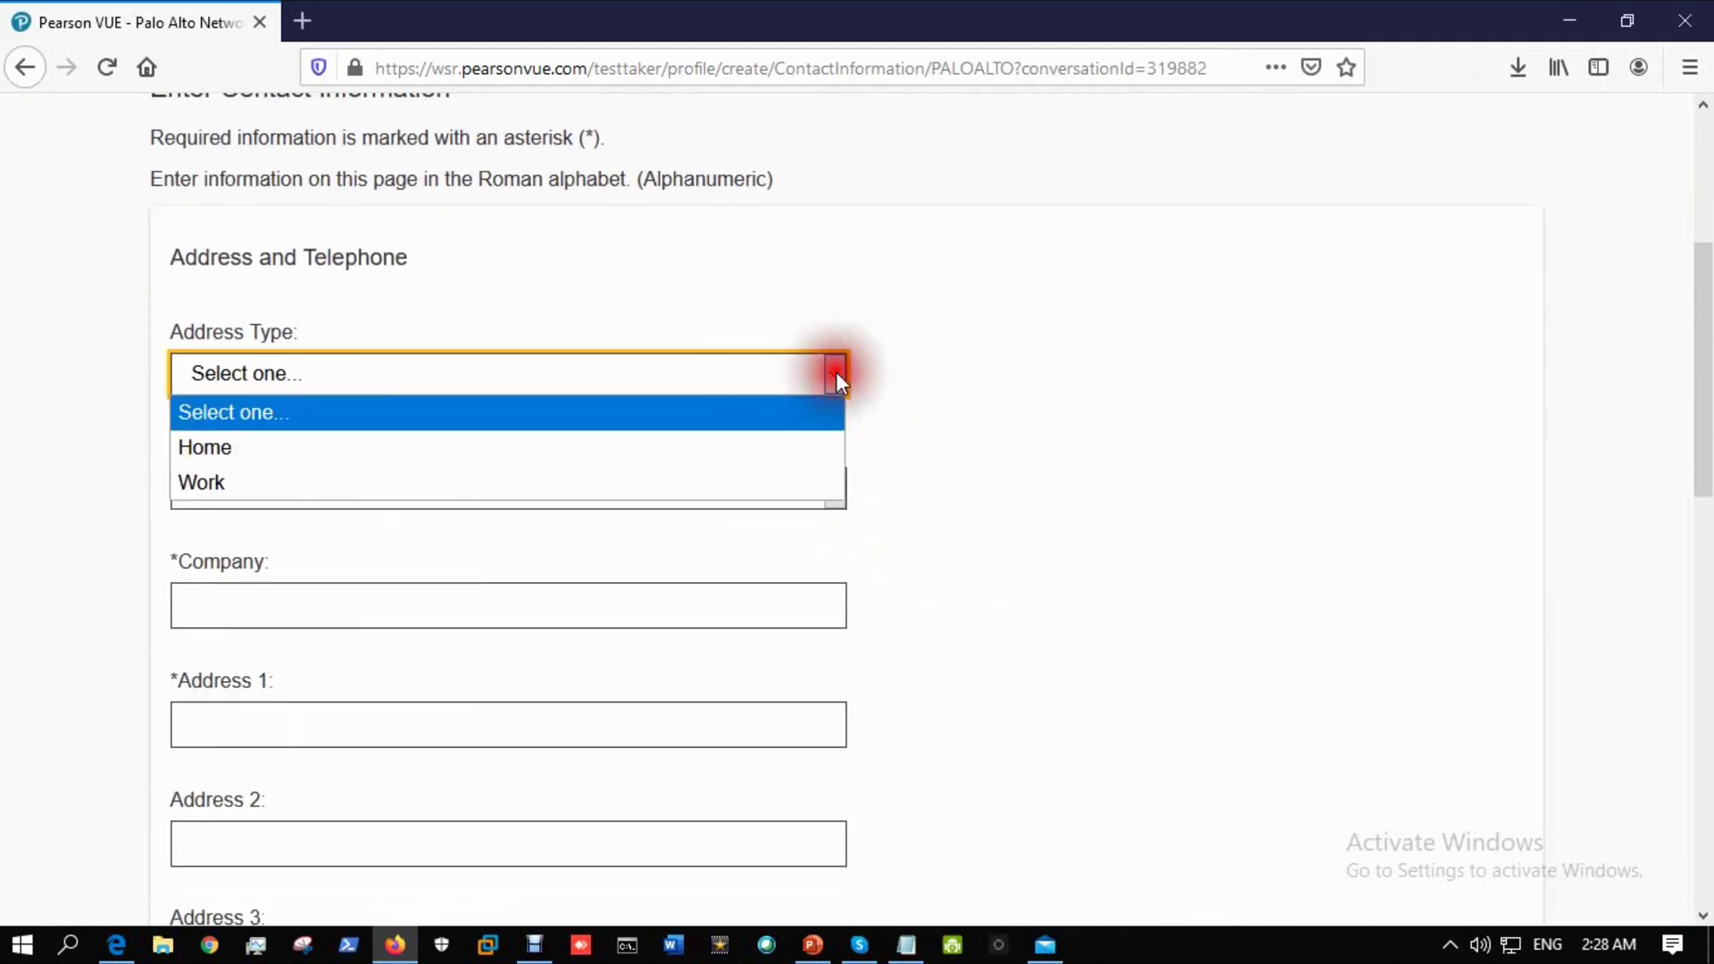
left_click(386, 474)
left_click(444, 486)
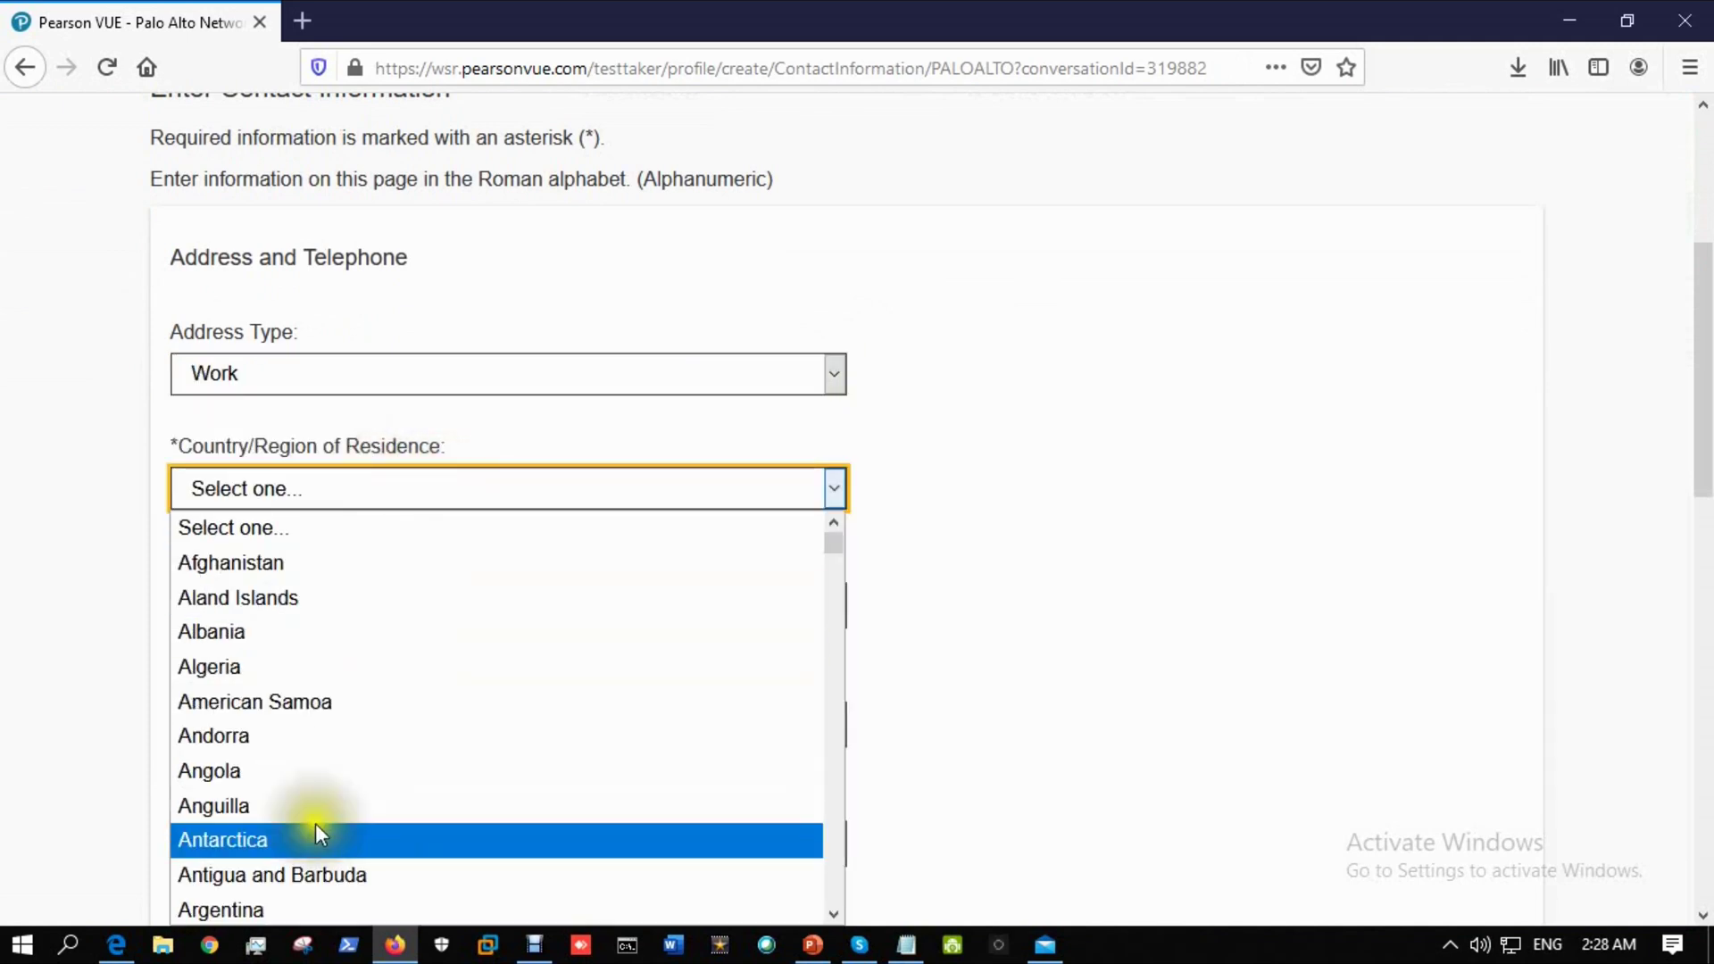
scroll(325, 843, "down", 4)
left_click(306, 873)
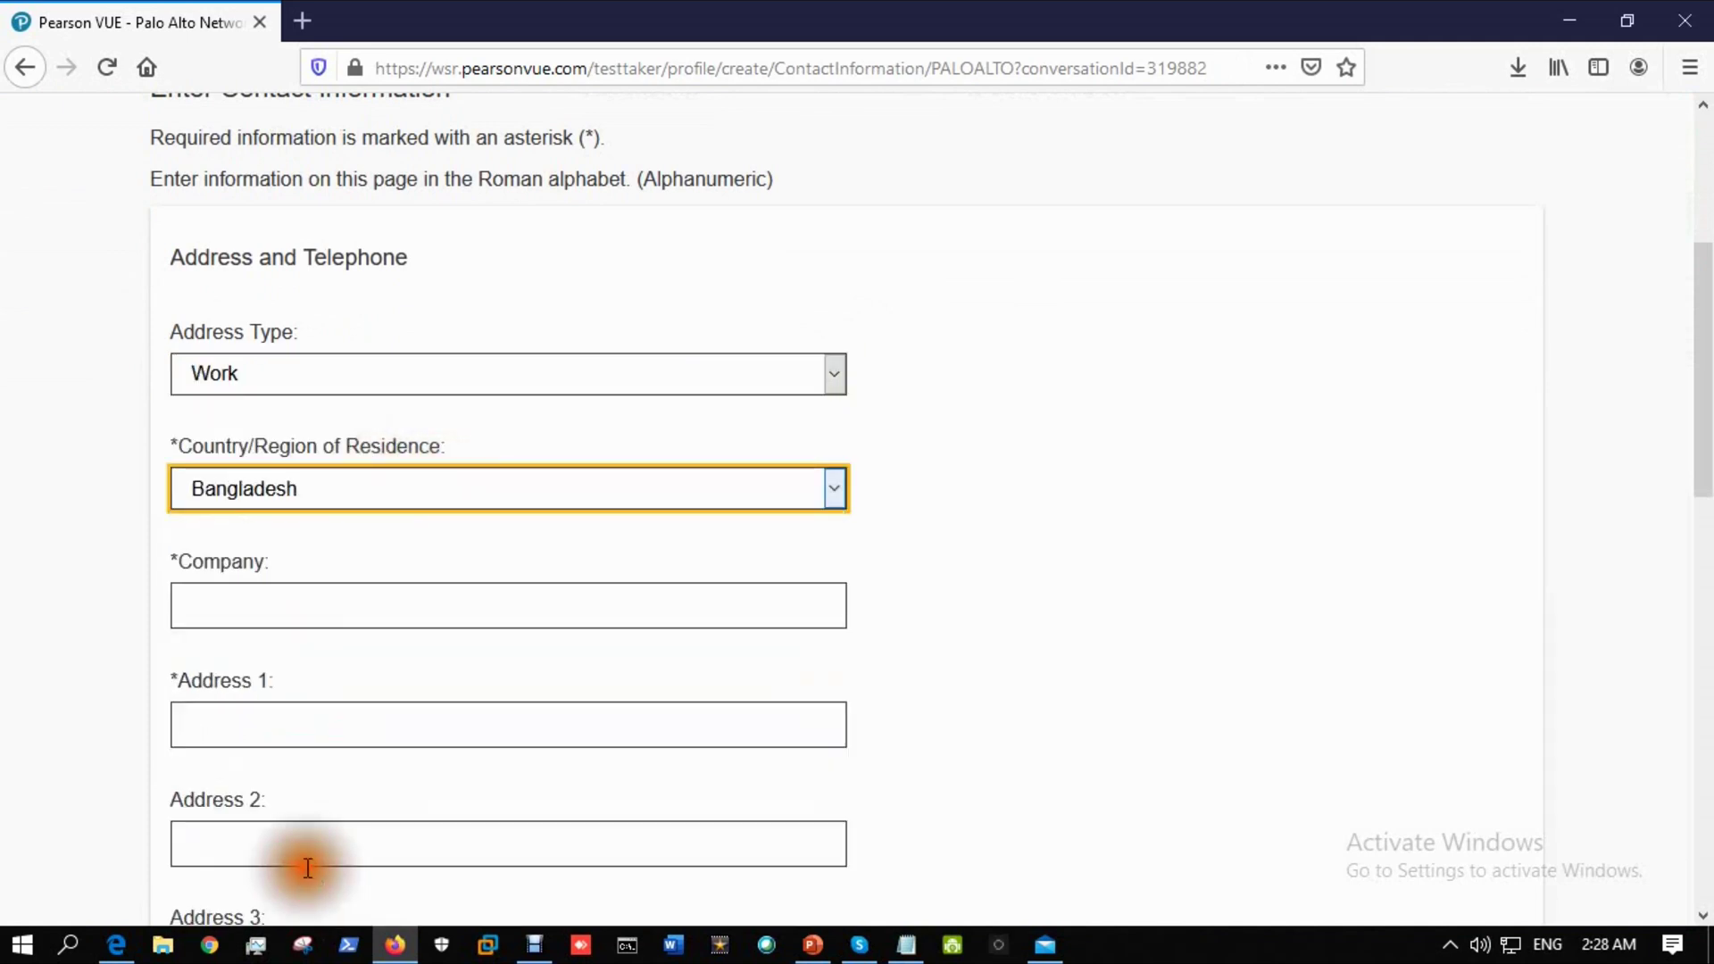
Fill in the company, street address, city, post code, telephone number and mobile number.
scroll(383, 743, "down", 1)
left_click(322, 476)
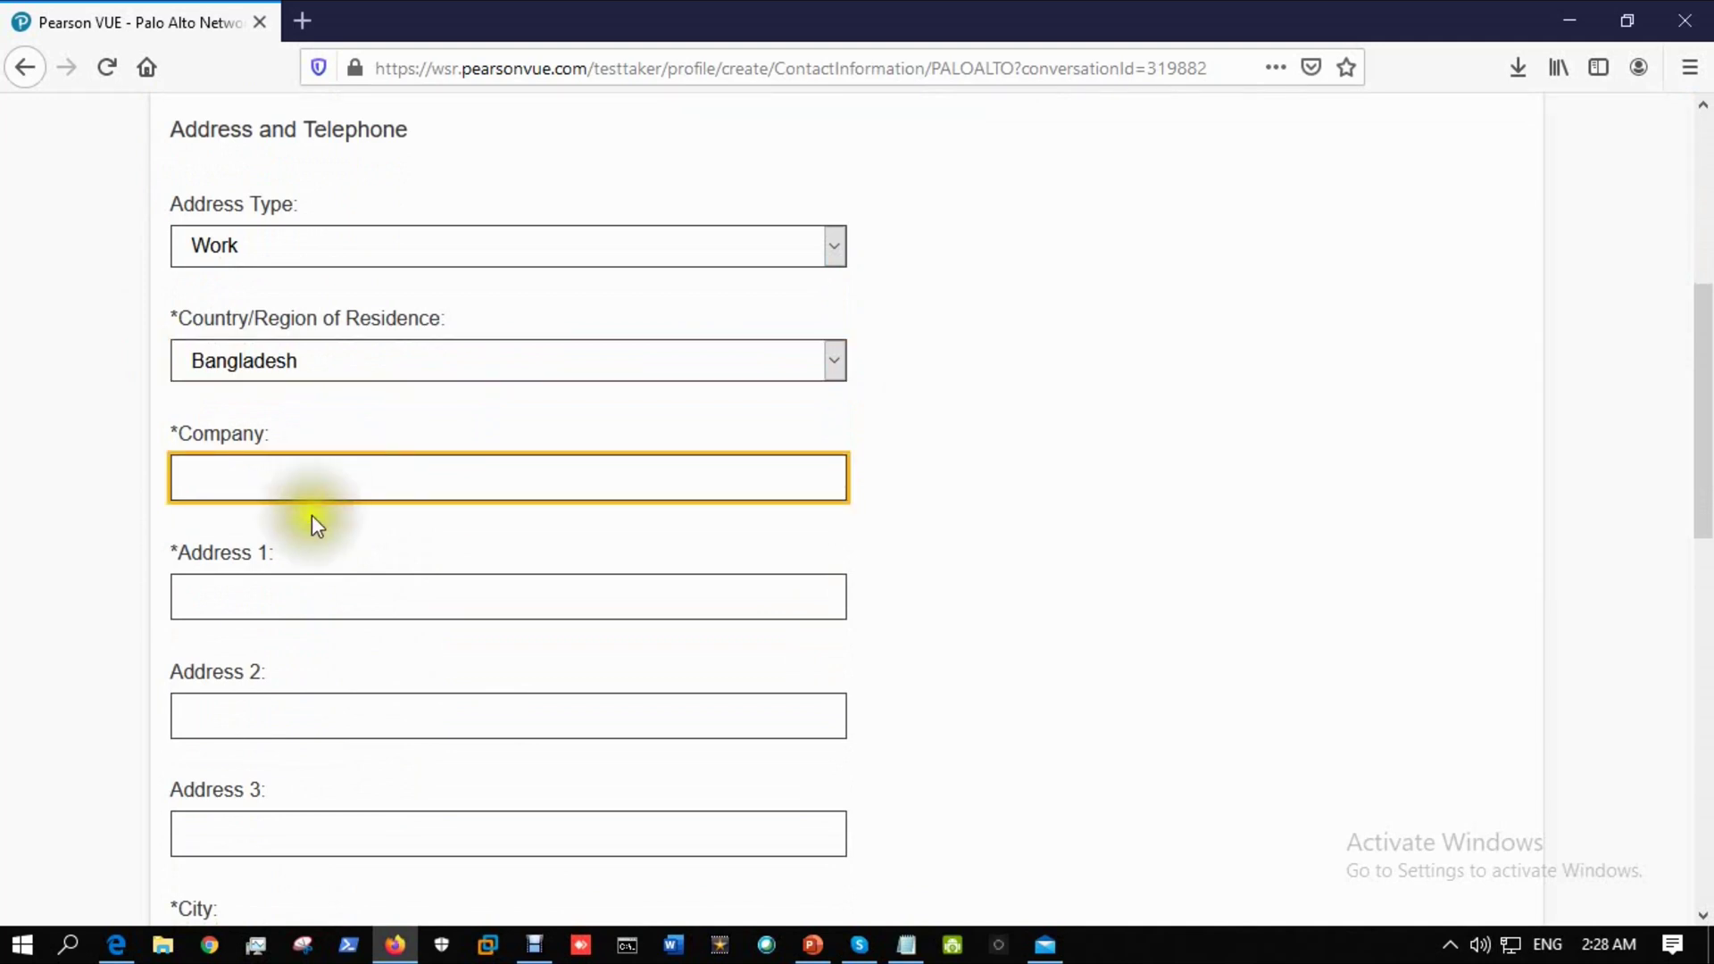
scroll(658, 662, "down", 3)
scroll(607, 672, "up", 3)
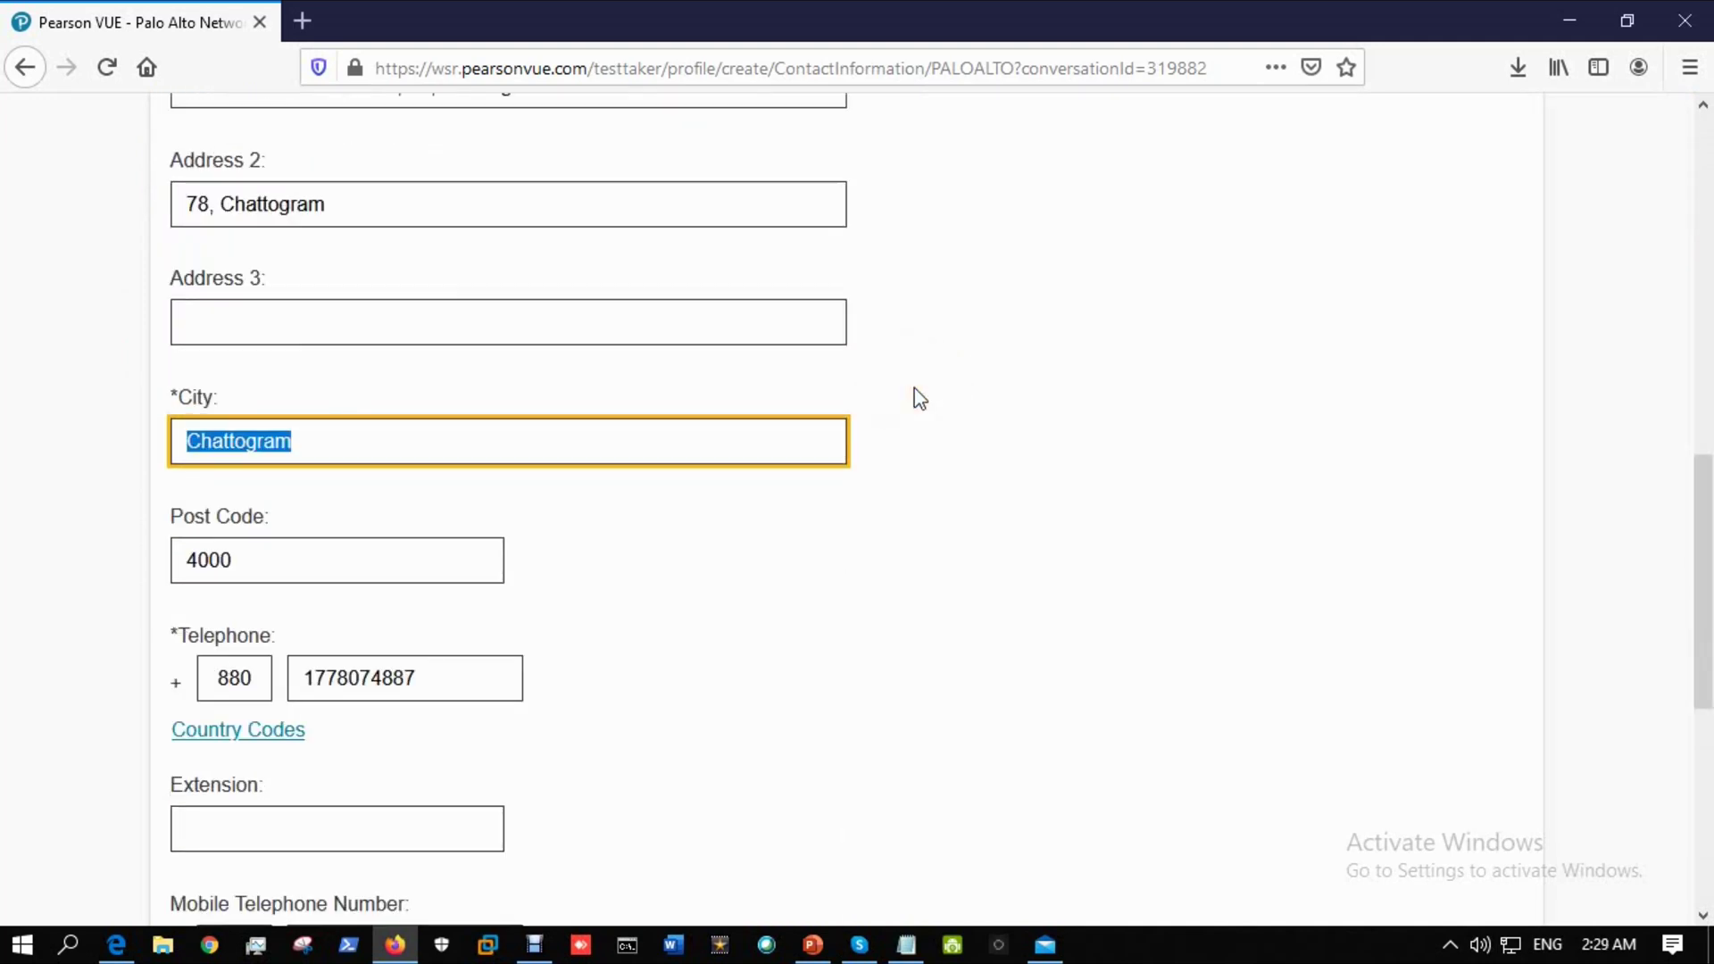
scroll(911, 393, "down", 6)
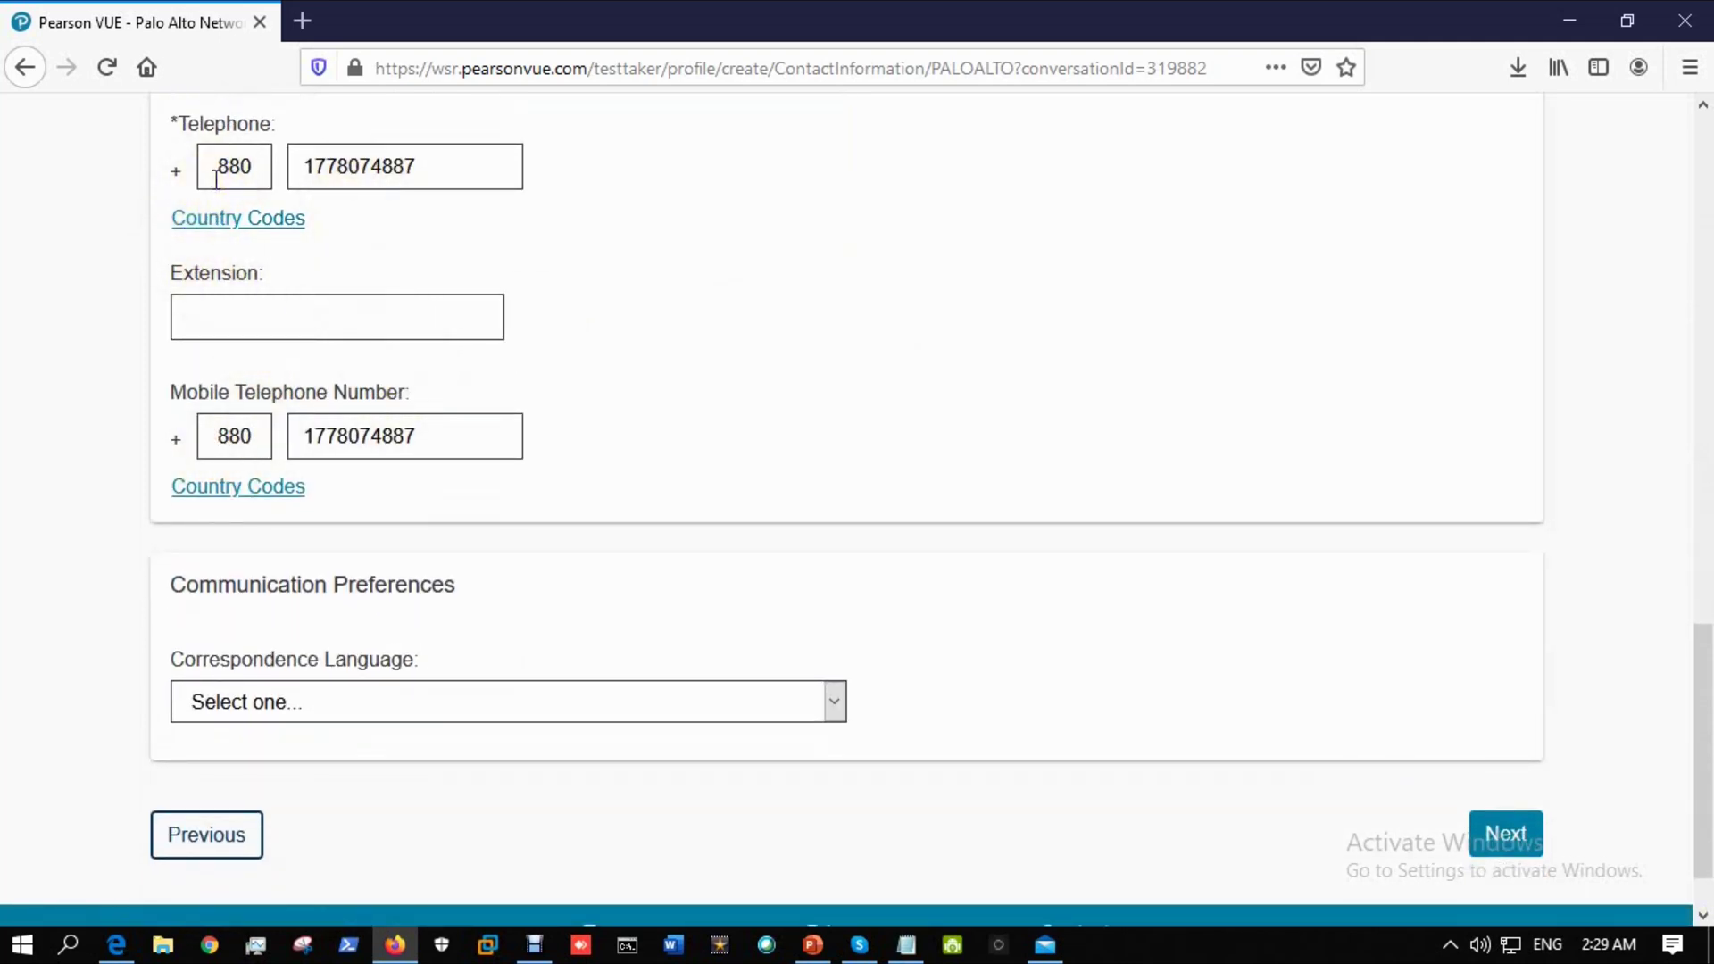
scroll(470, 363, "down", 2)
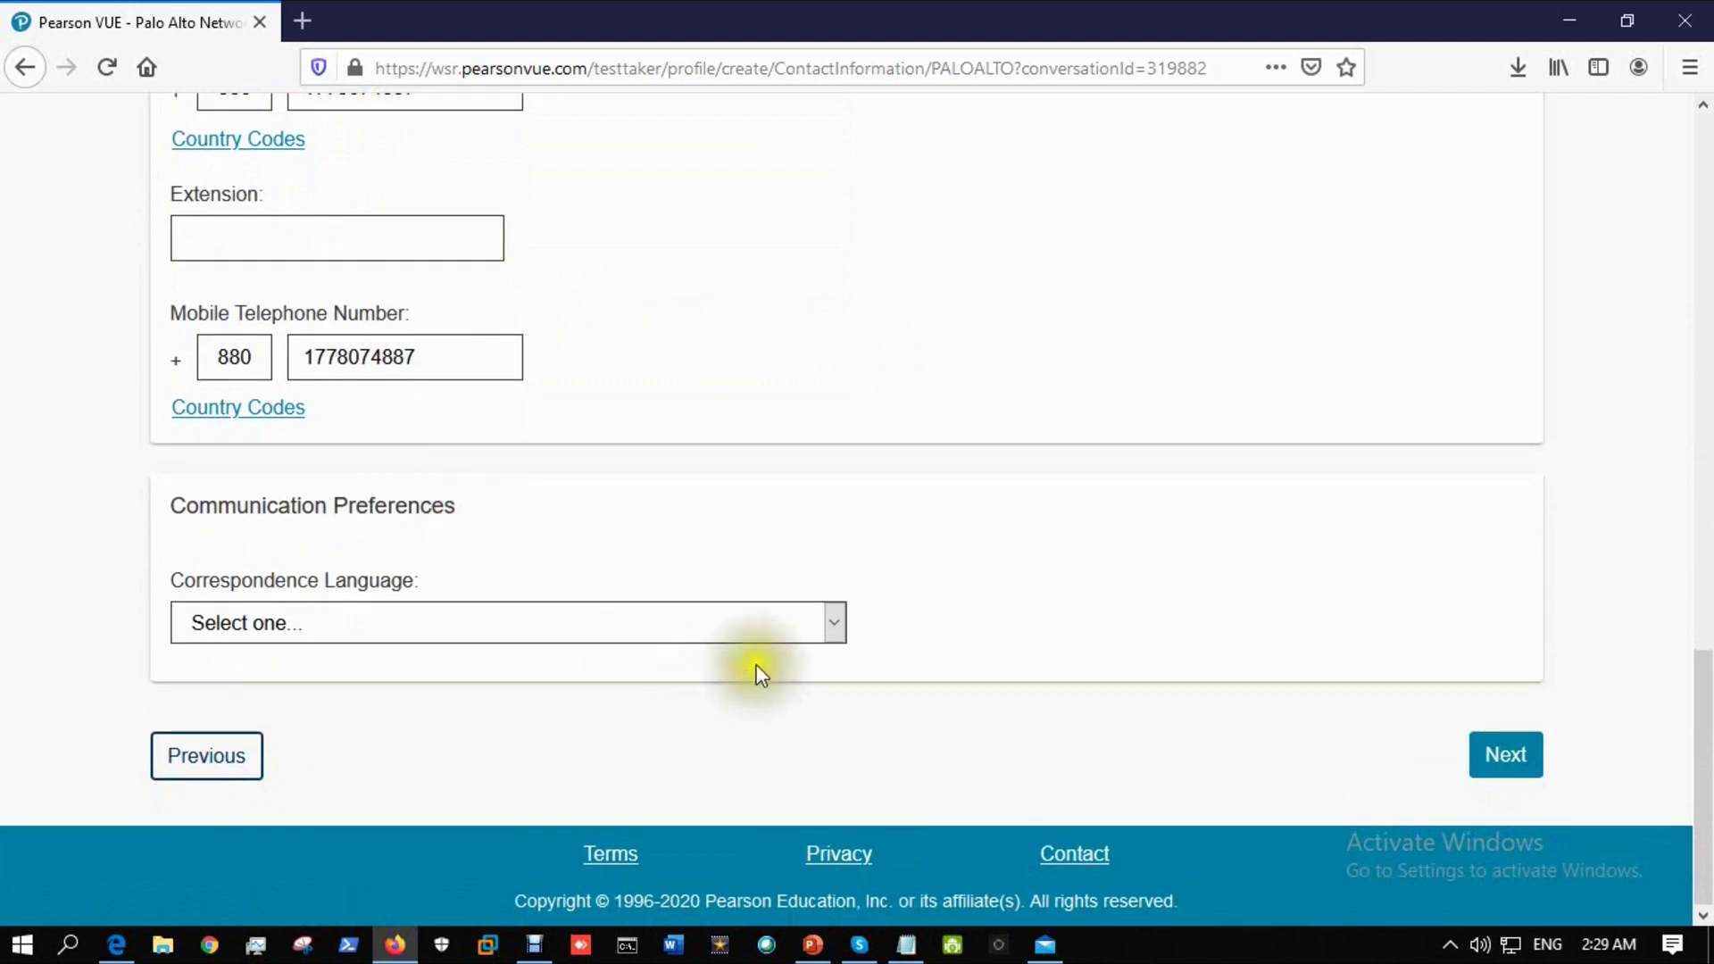
Choose English as the correspondence language and submit the contact information.
left_click(839, 624)
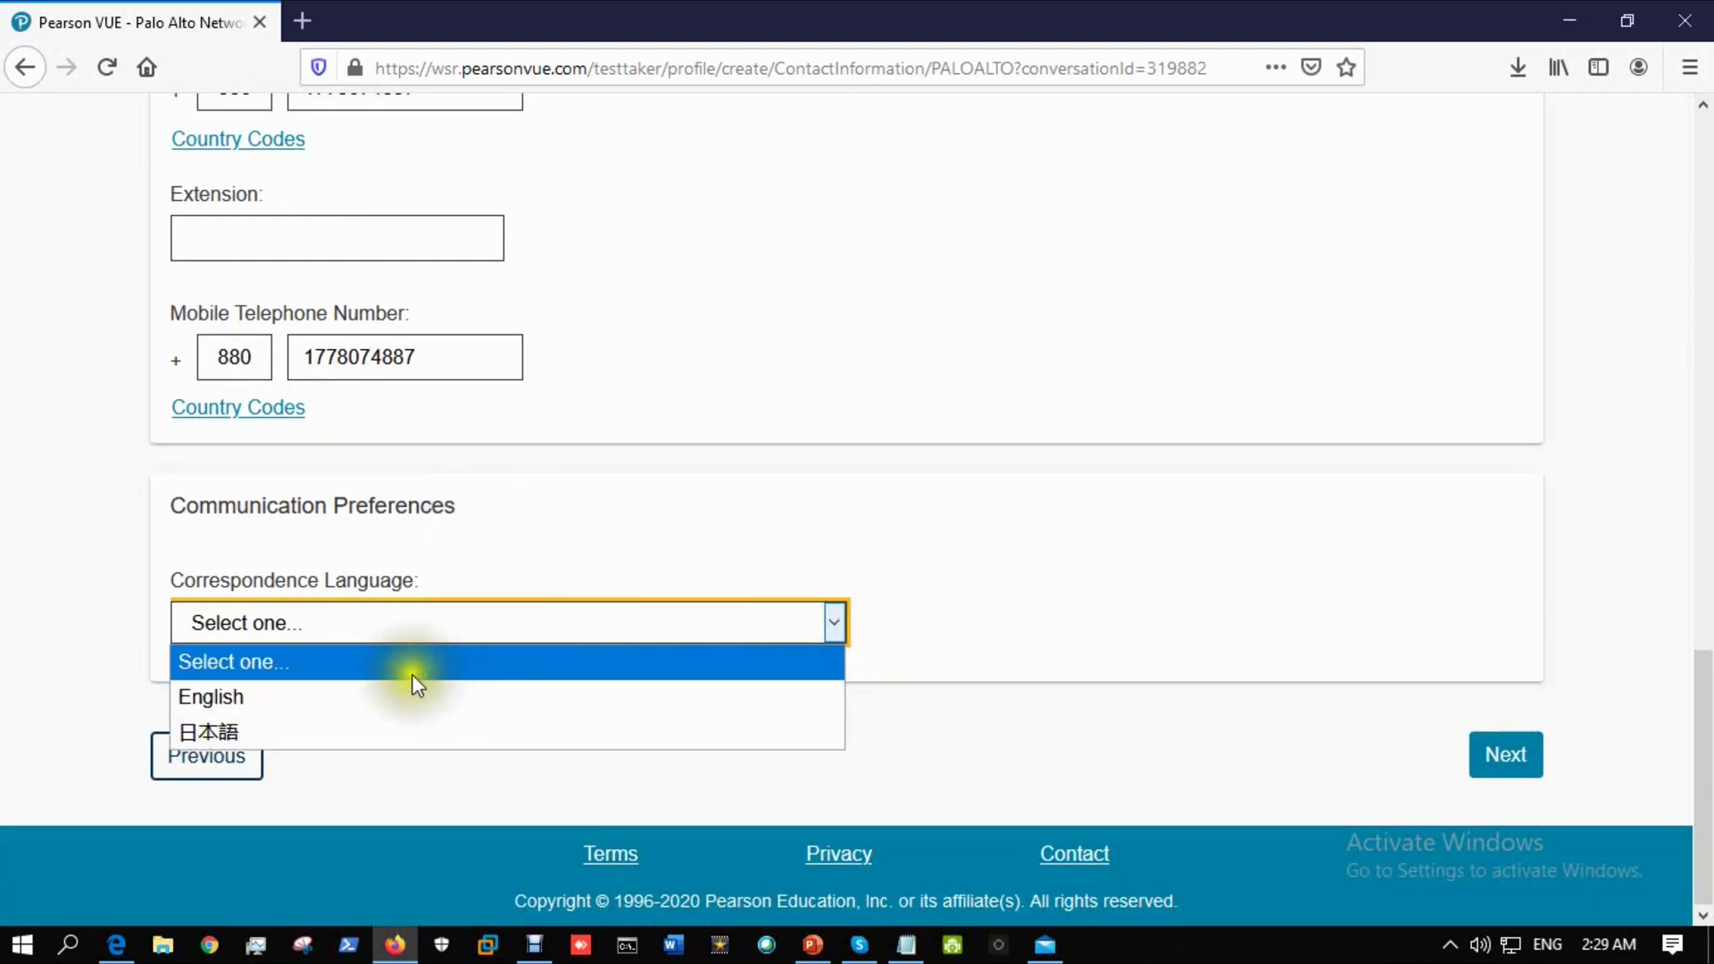
left_click(420, 698)
left_click(1503, 755)
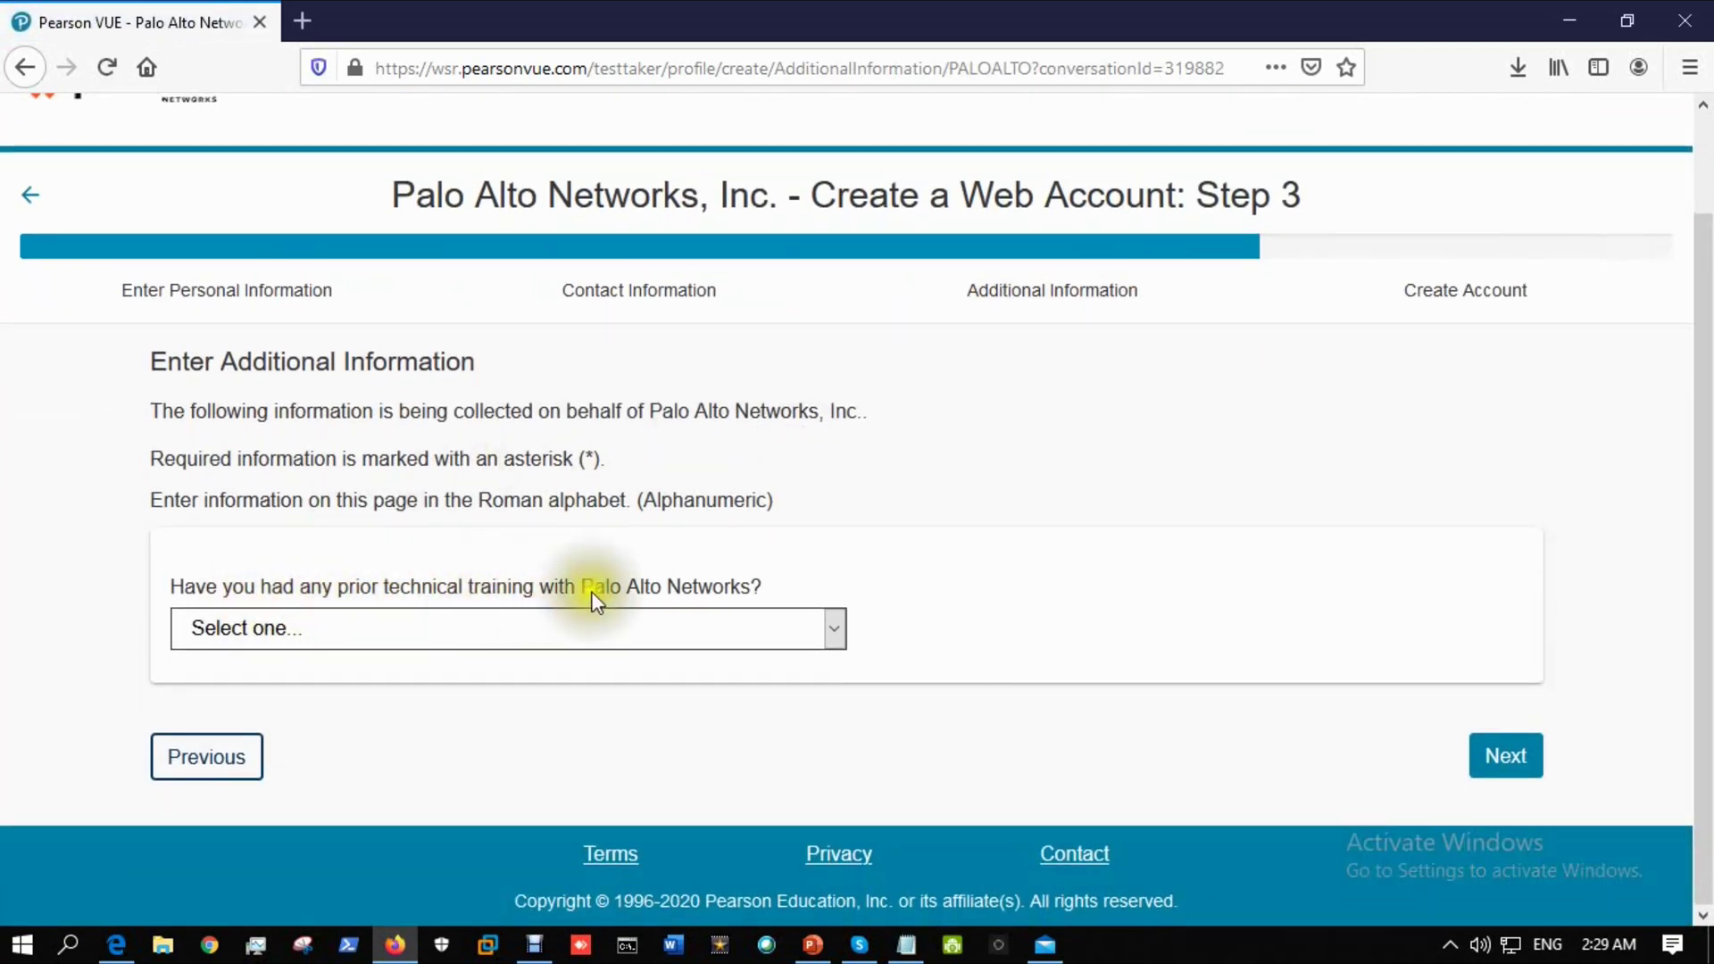
Answer No to the question about prior technical training with Palo Alto Networks and continue to account creation.
left_click(834, 627)
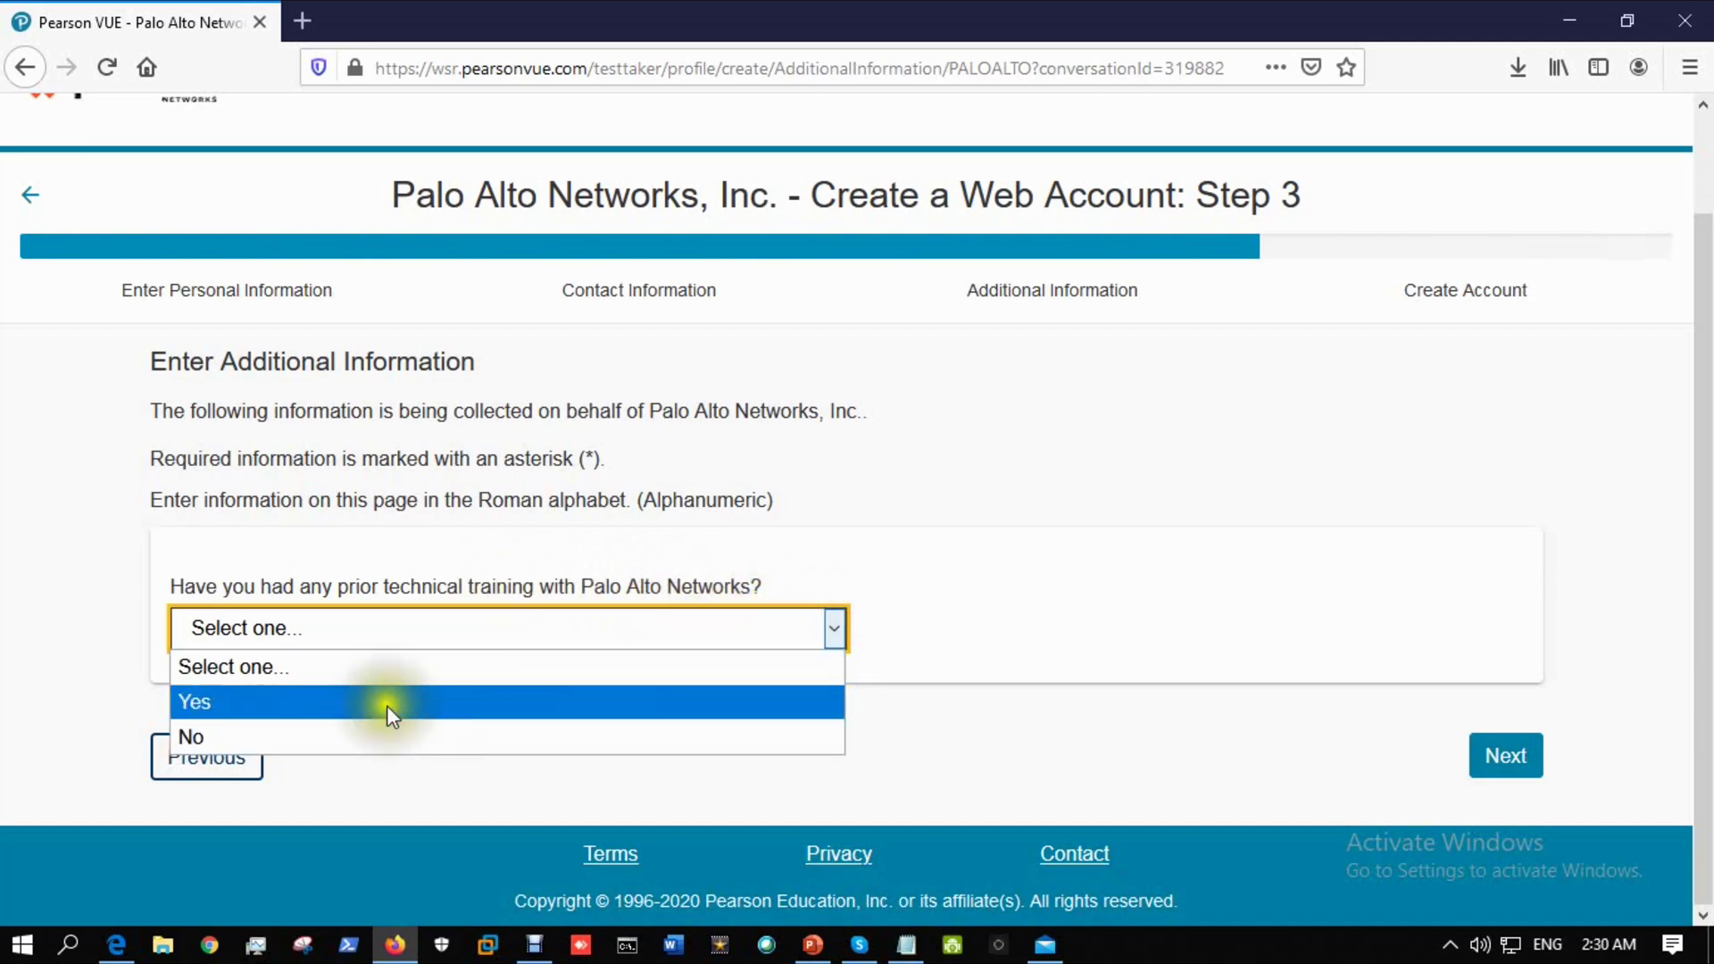
left_click(295, 730)
left_click(1505, 756)
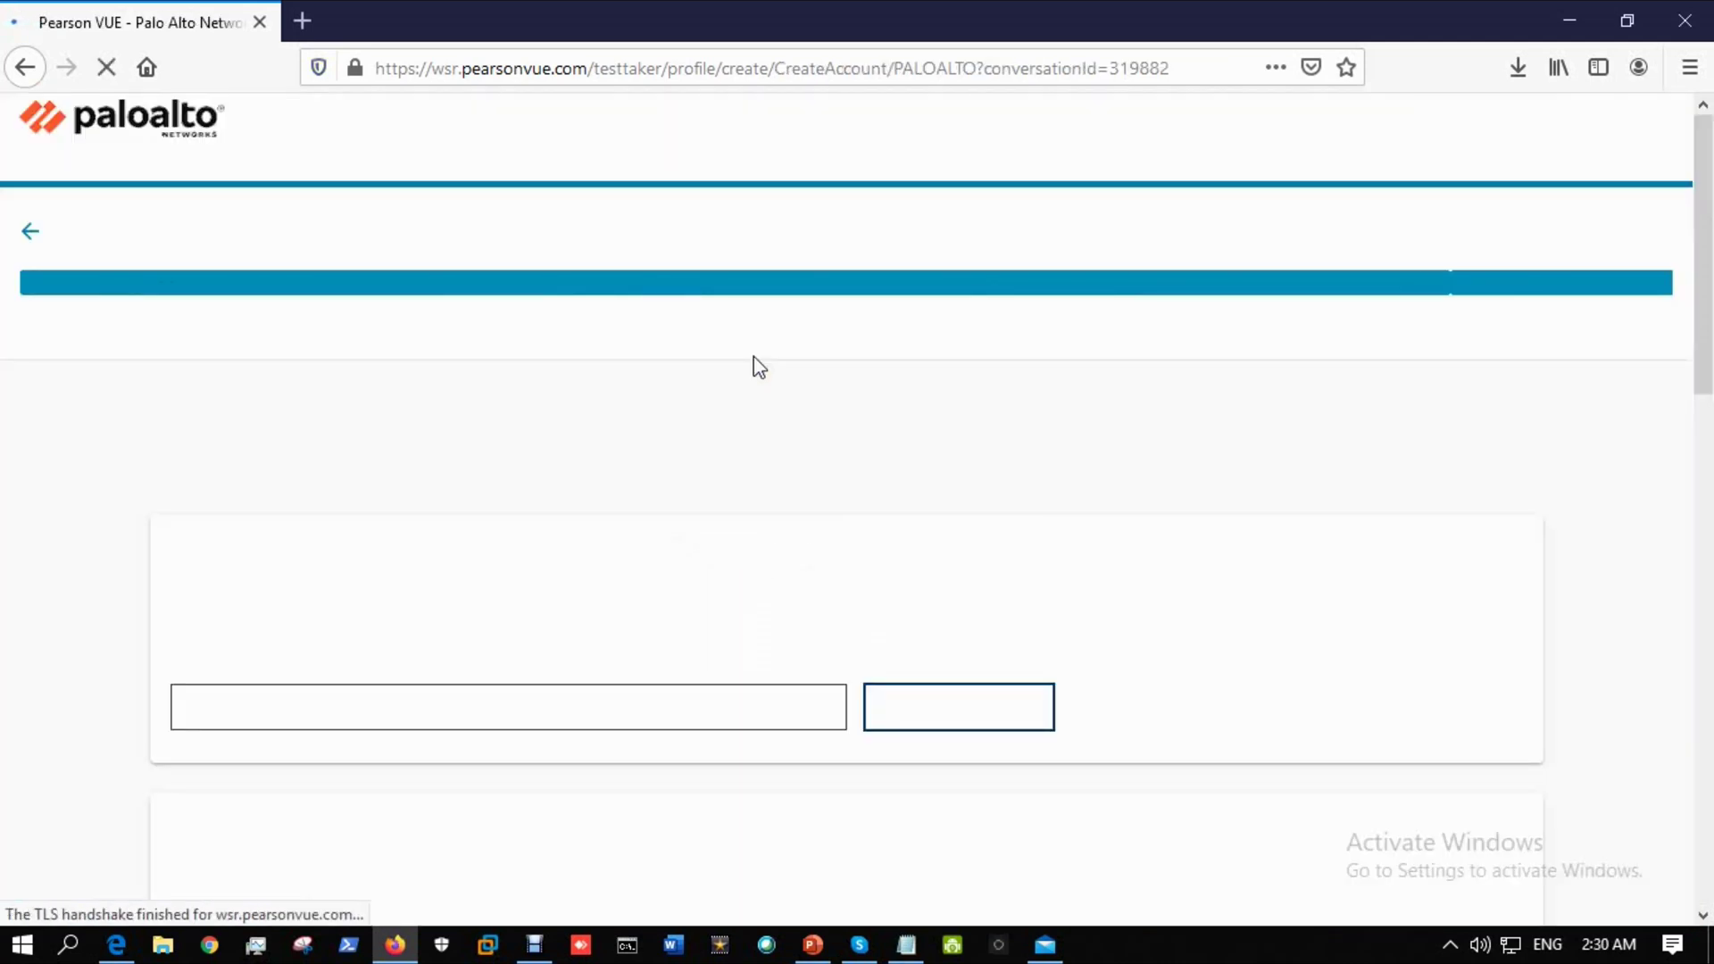
Enter the desired account username and check its availability.
left_click(823, 467)
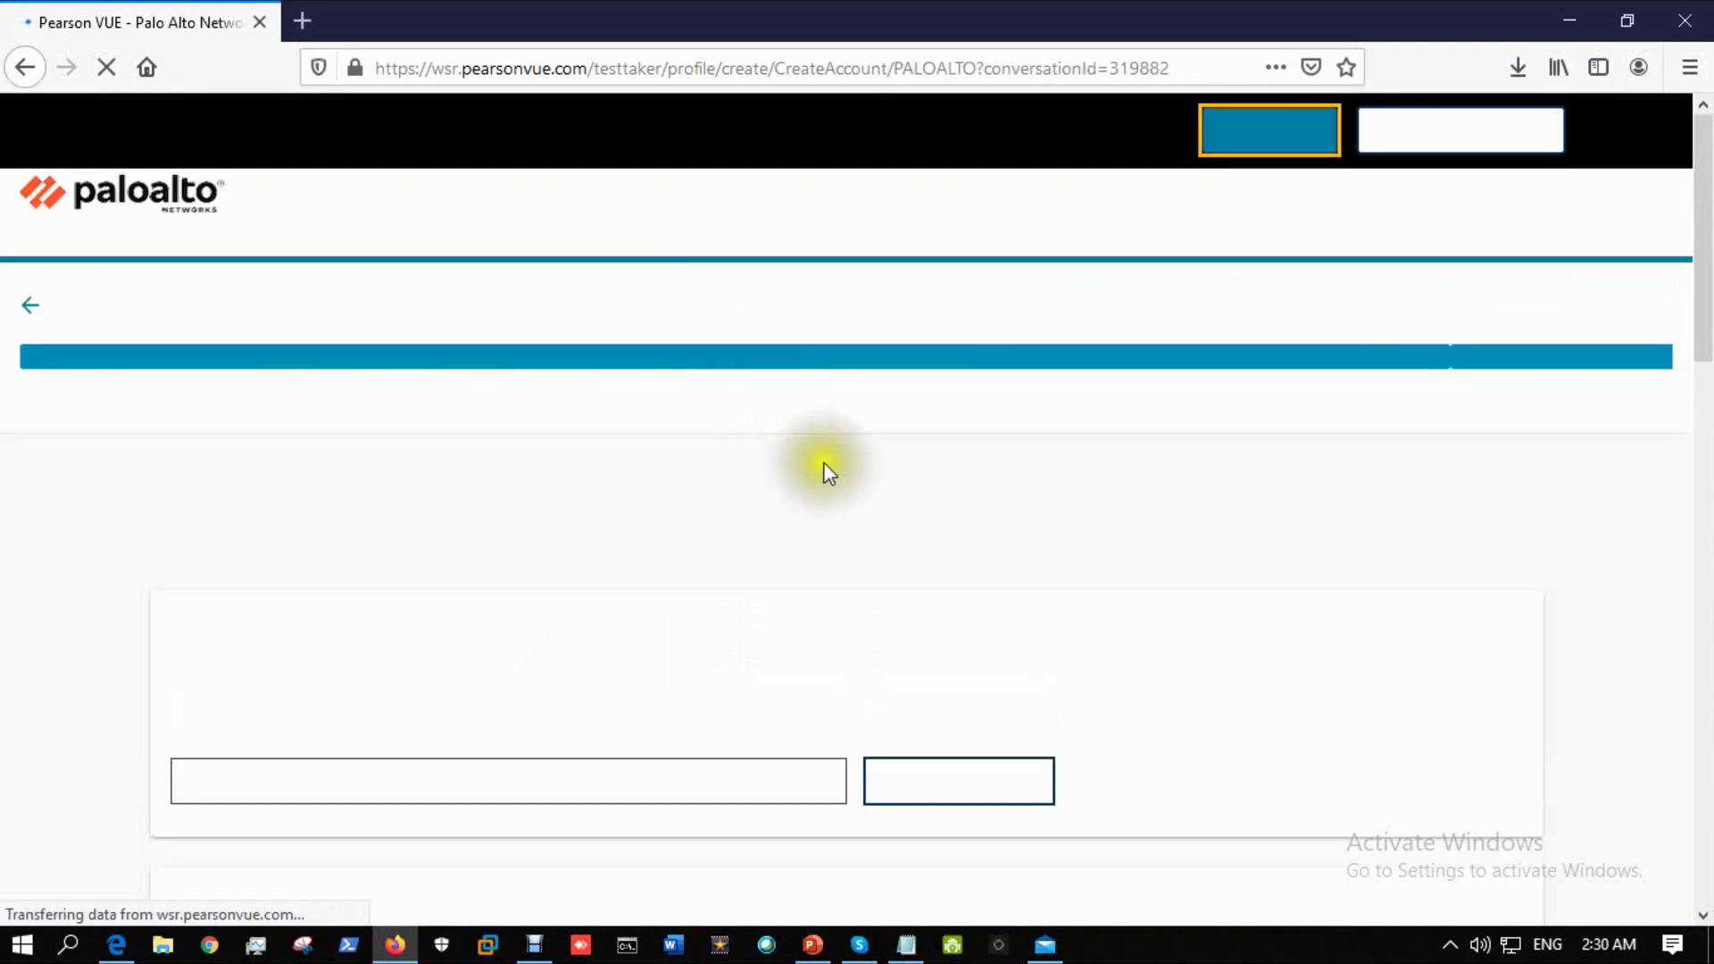
scroll(834, 473, "down", 3)
left_click(303, 561)
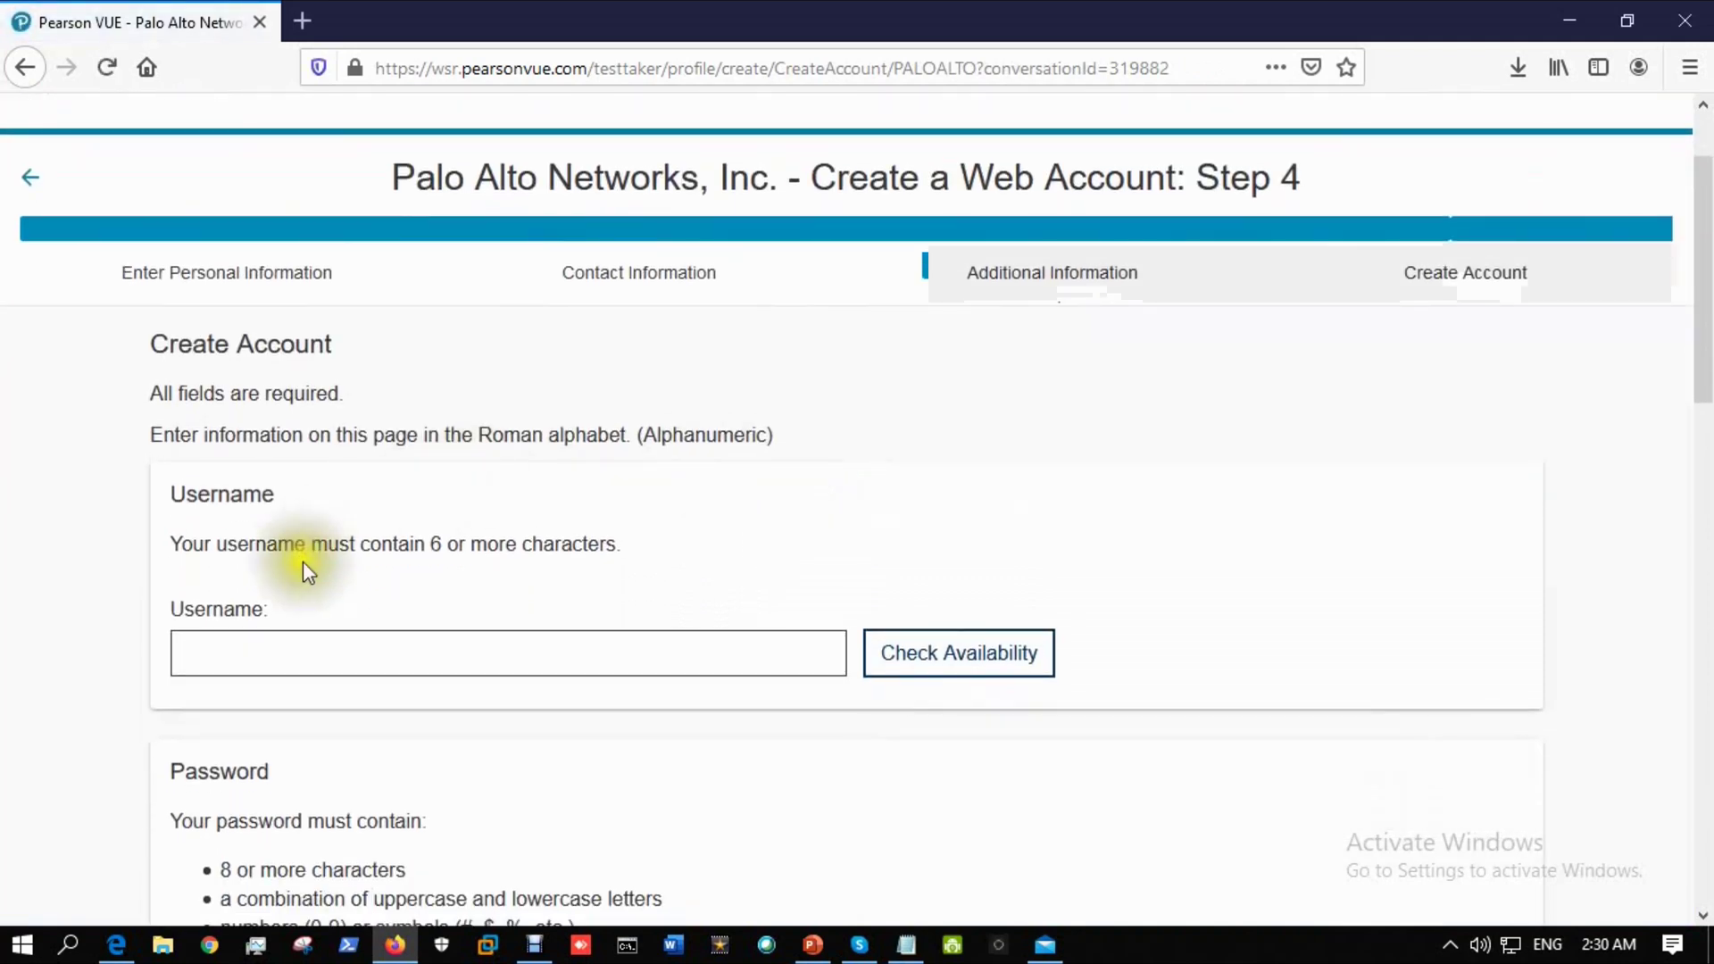
left_click(418, 551)
scroll(418, 550, "down", 3)
left_click(351, 539)
left_click(355, 524)
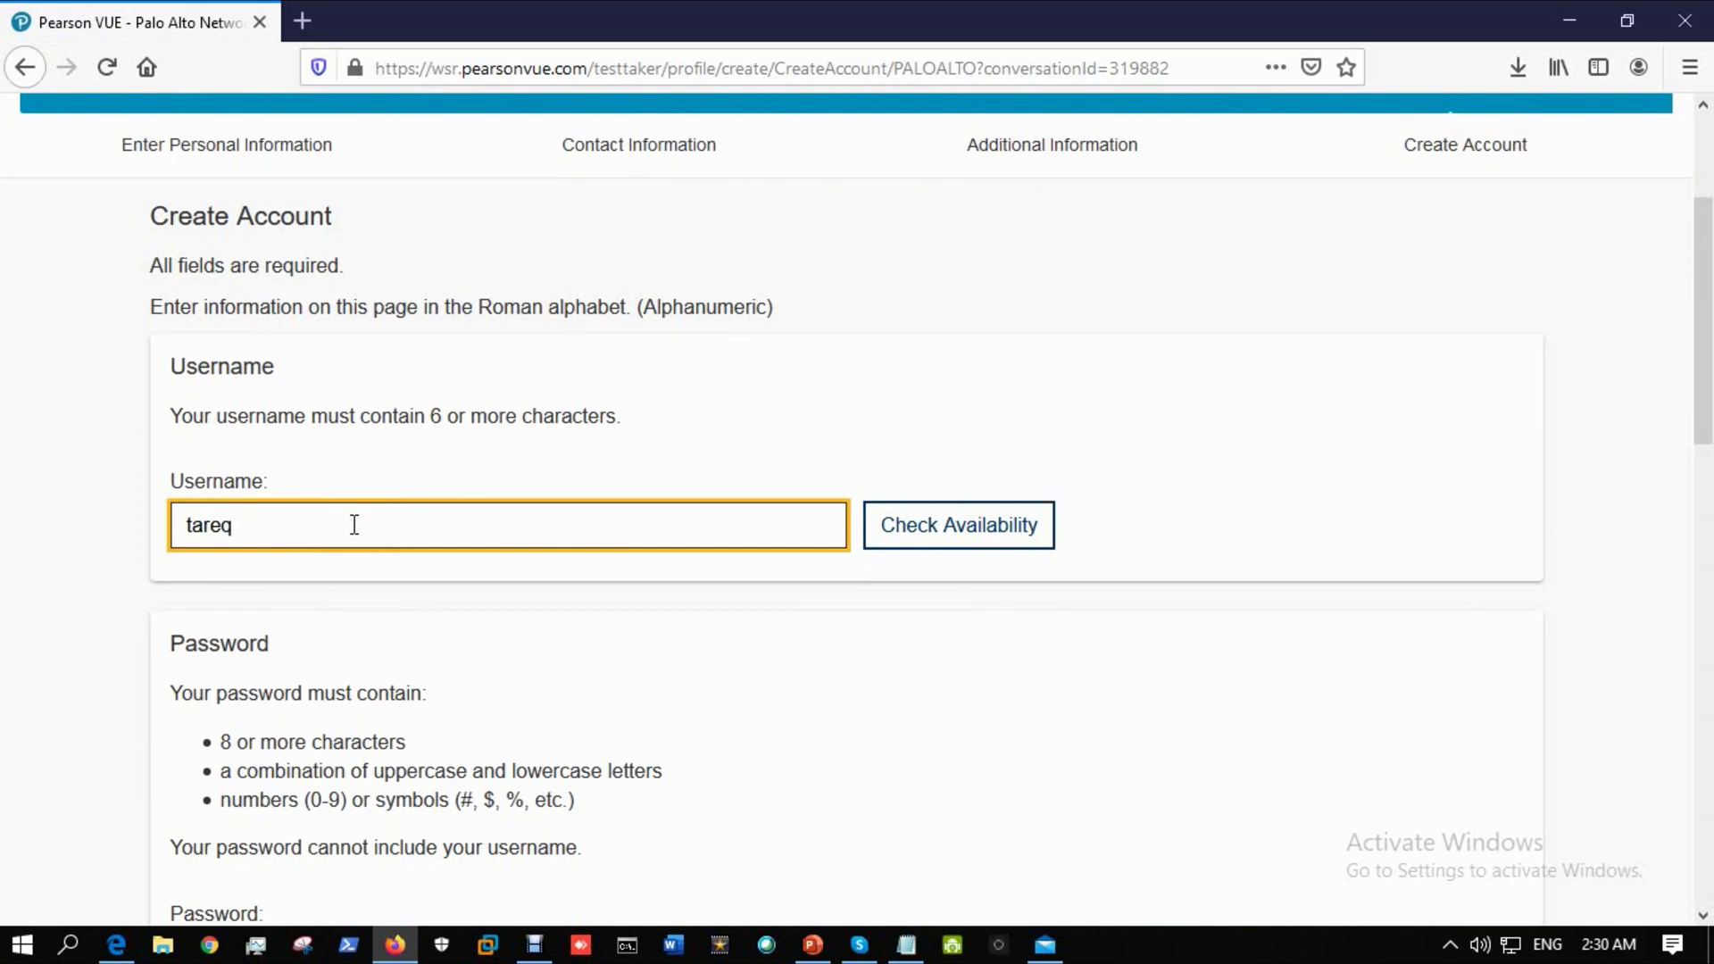
type("musa")
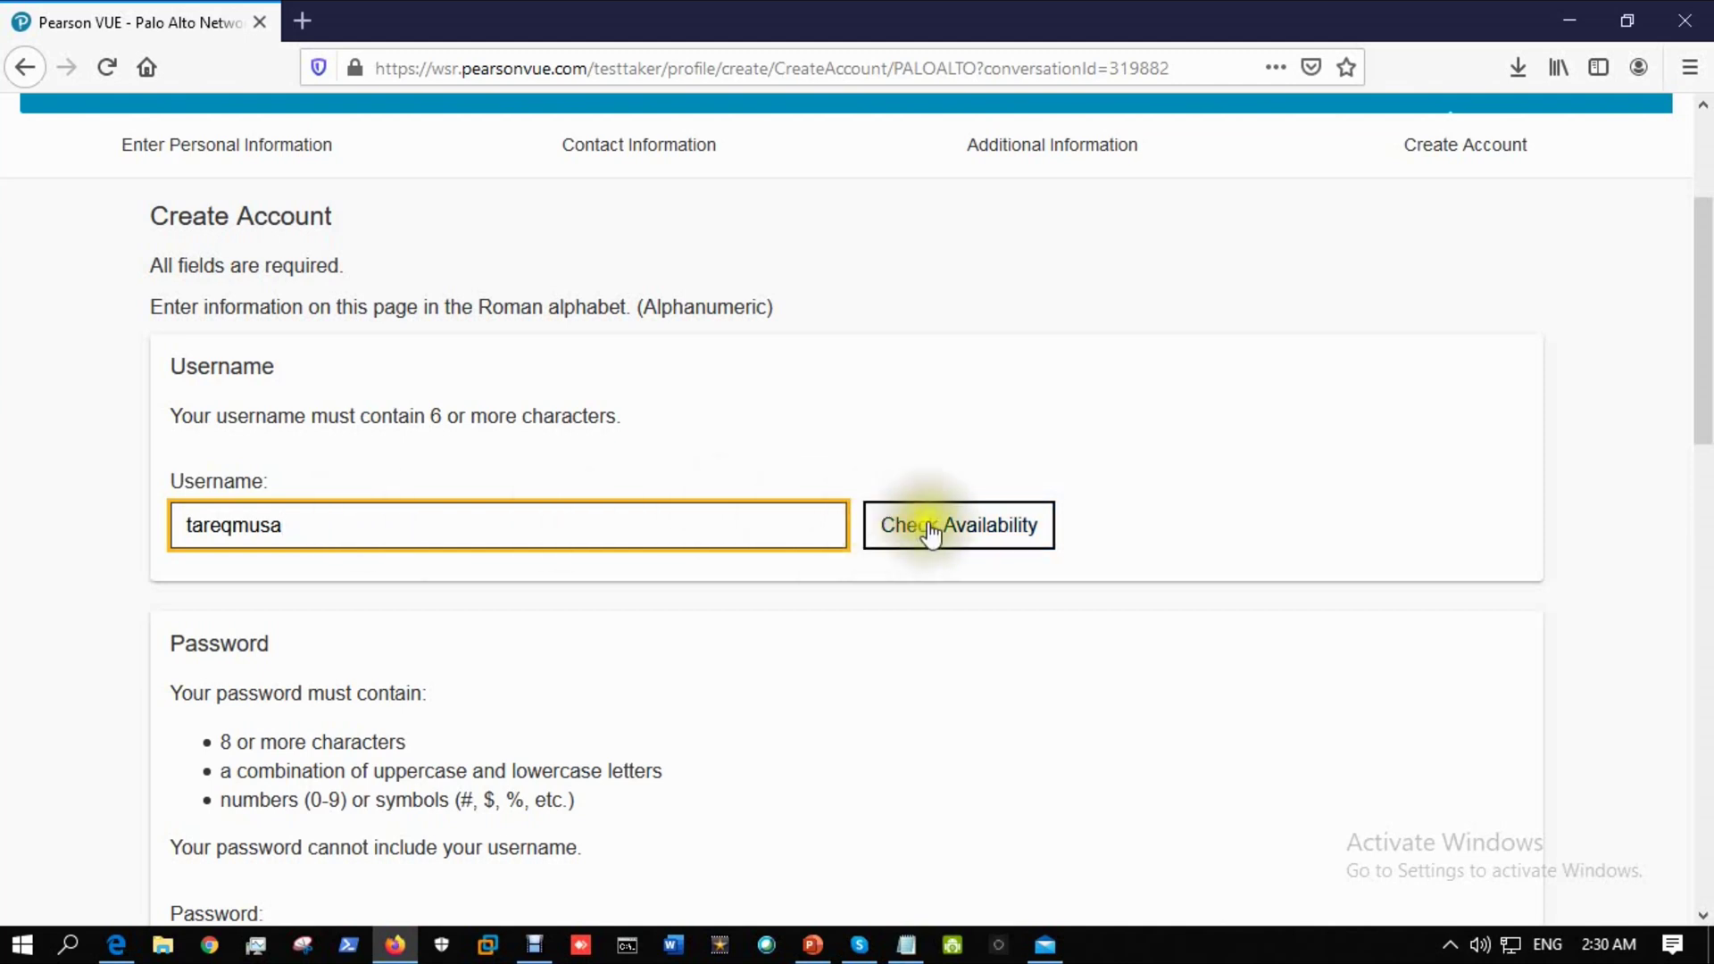
left_click(952, 540)
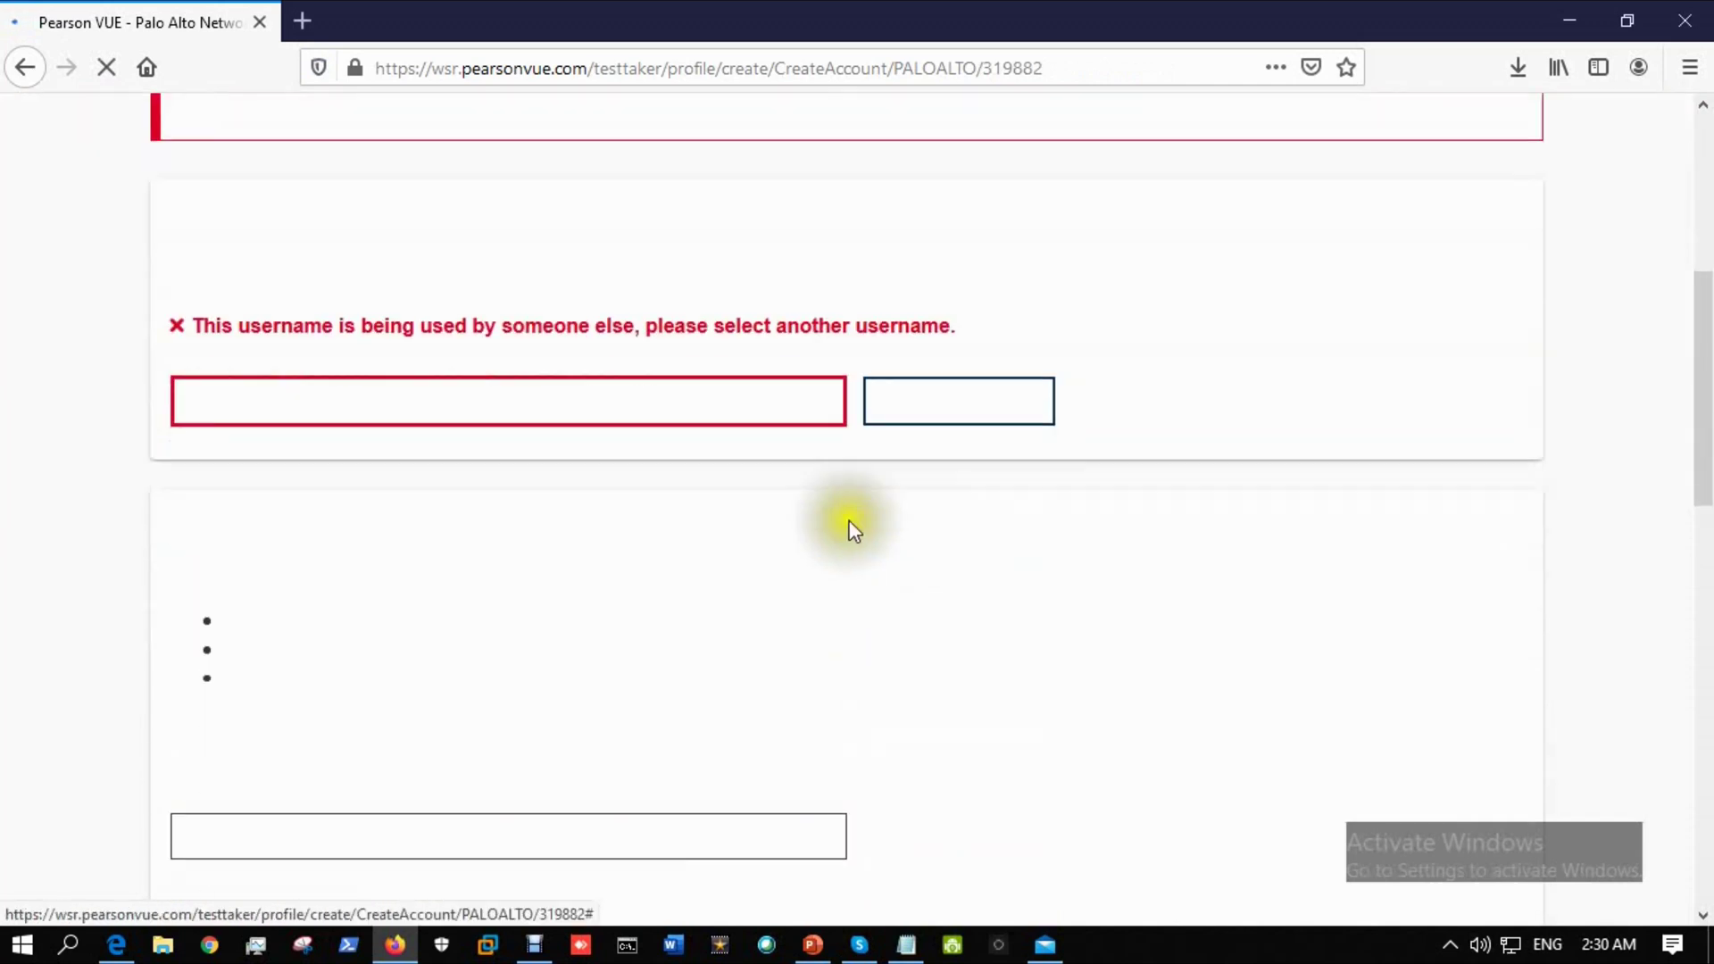
Append a numeric suffix to the username and check the availability of the changed username.
left_click(486, 412)
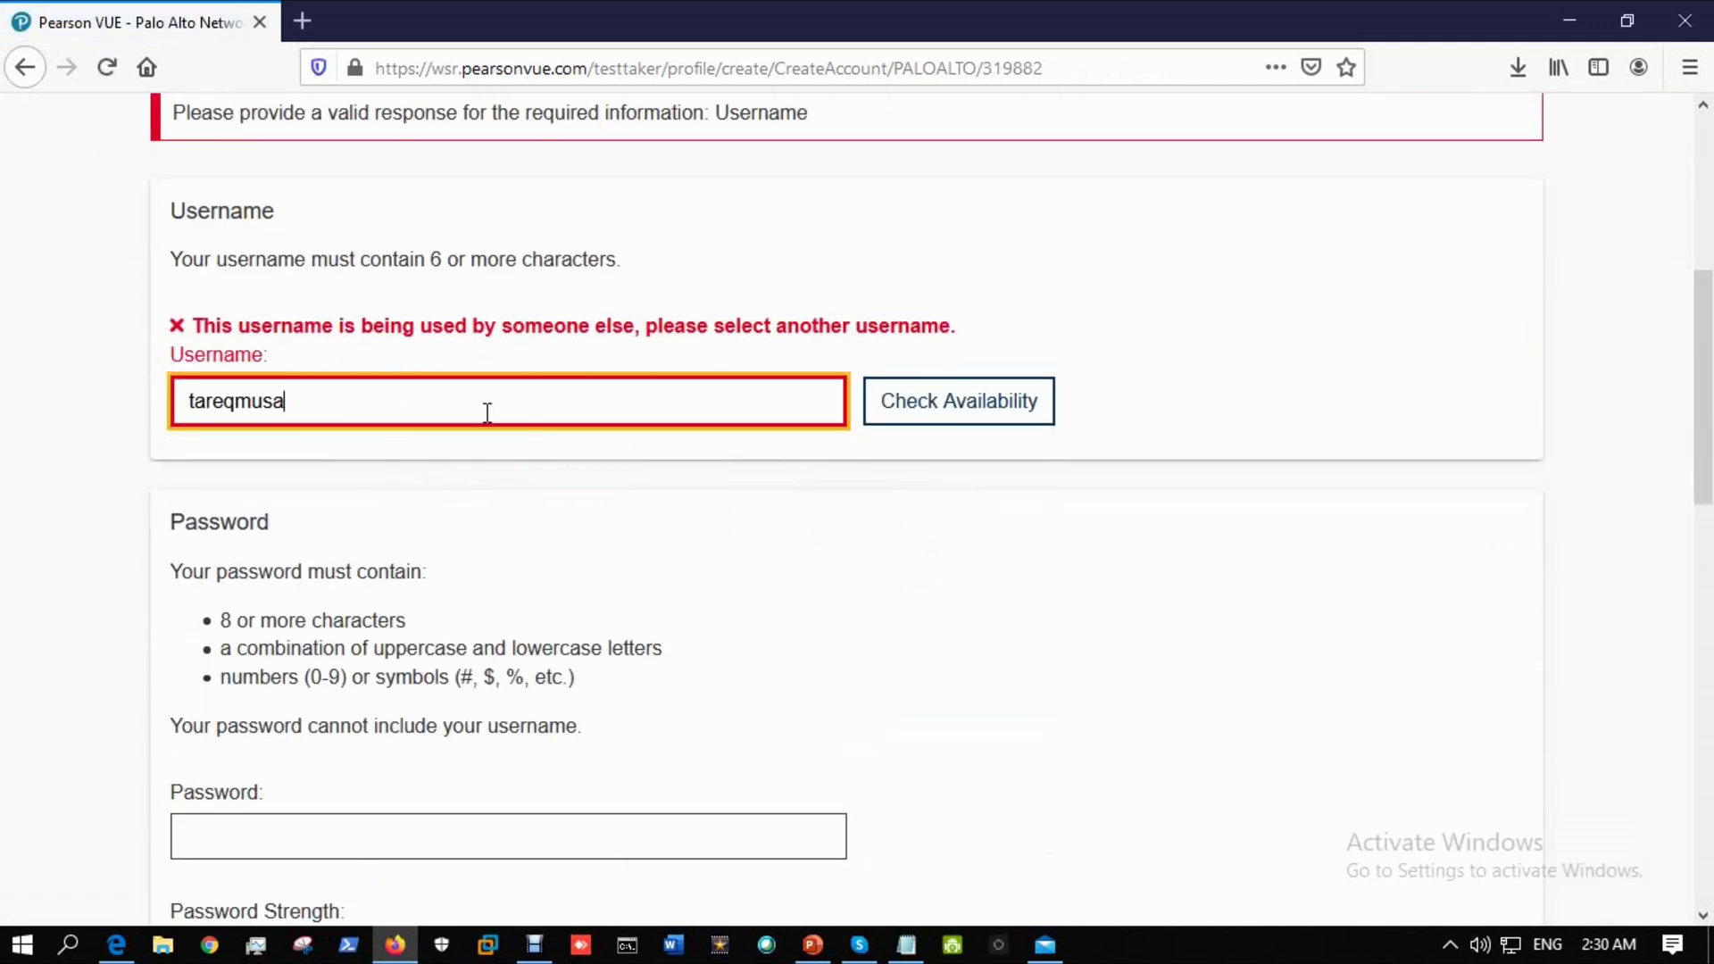
type("9898")
left_click(920, 410)
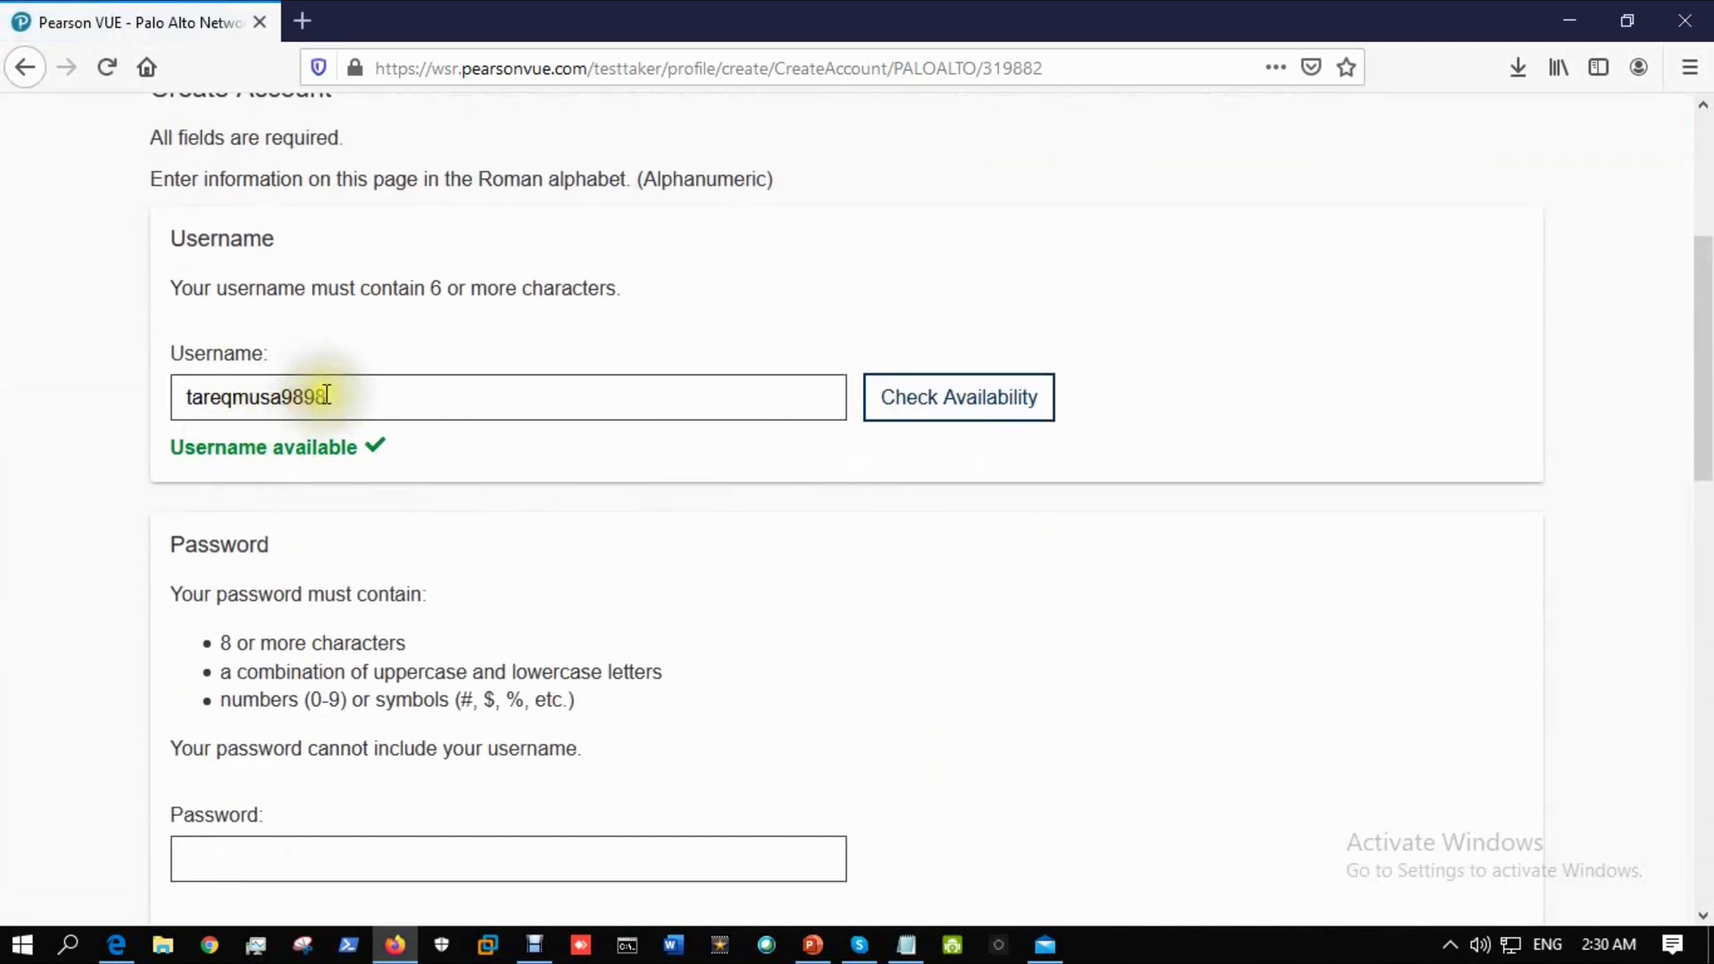
Enter the account password and repeat it in the confirmation field.
left_click(342, 394)
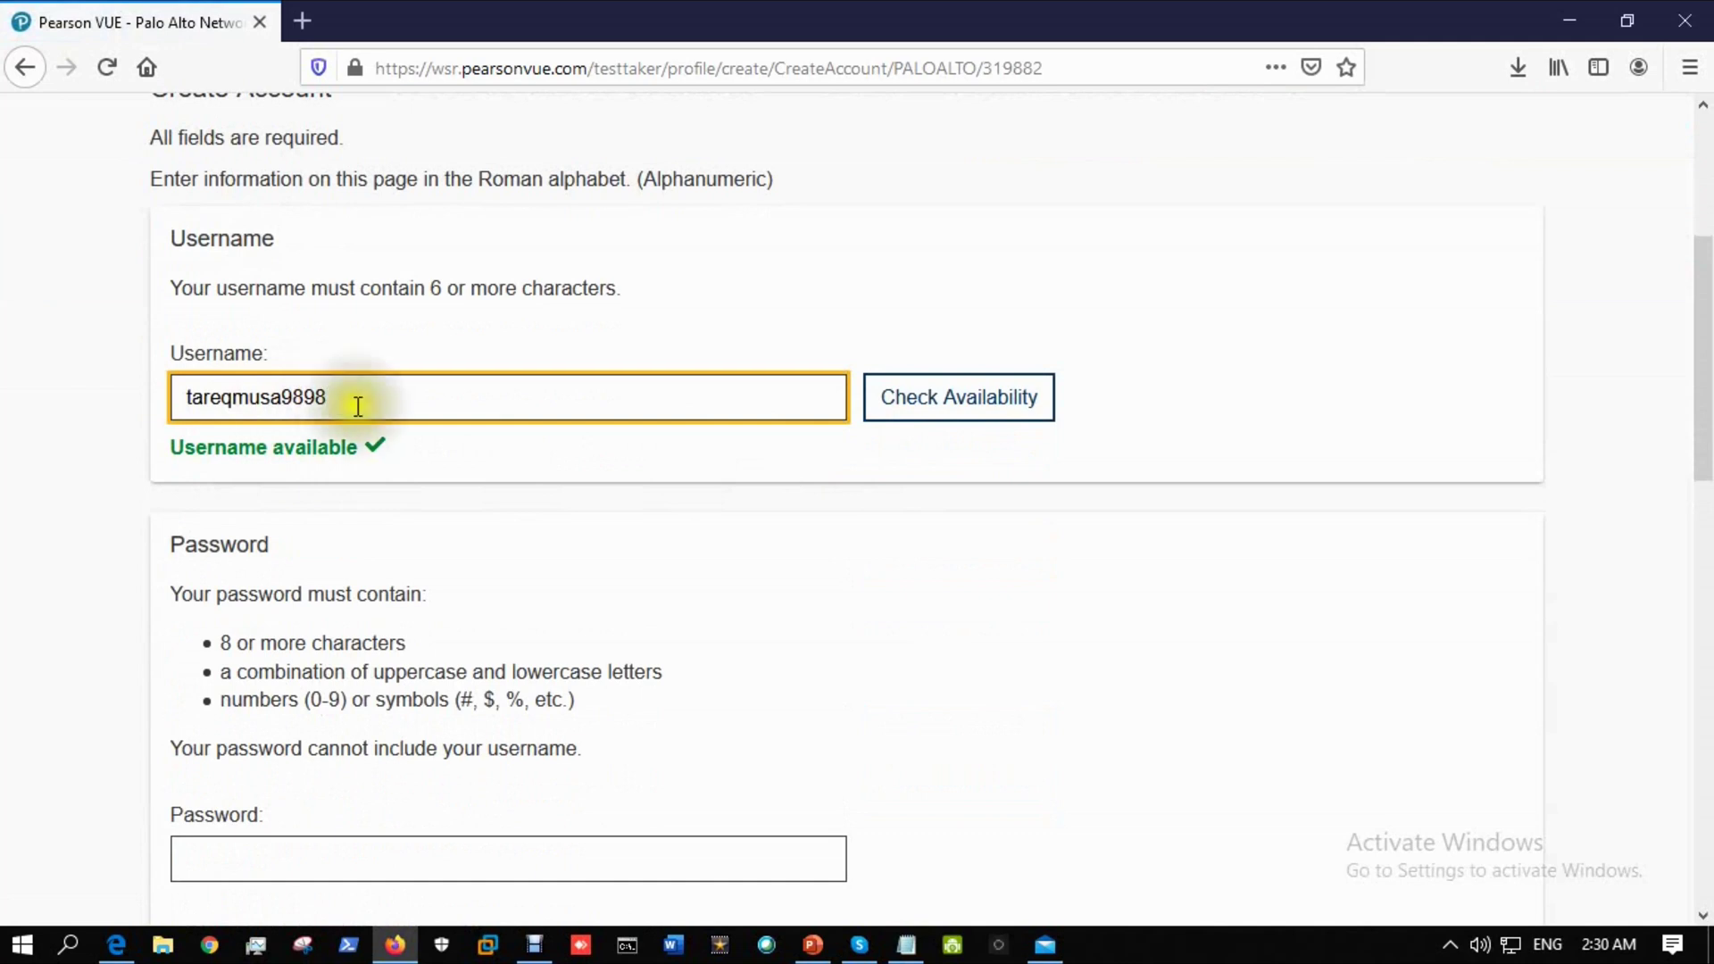
scroll(304, 447, "down", 3)
left_click(310, 607)
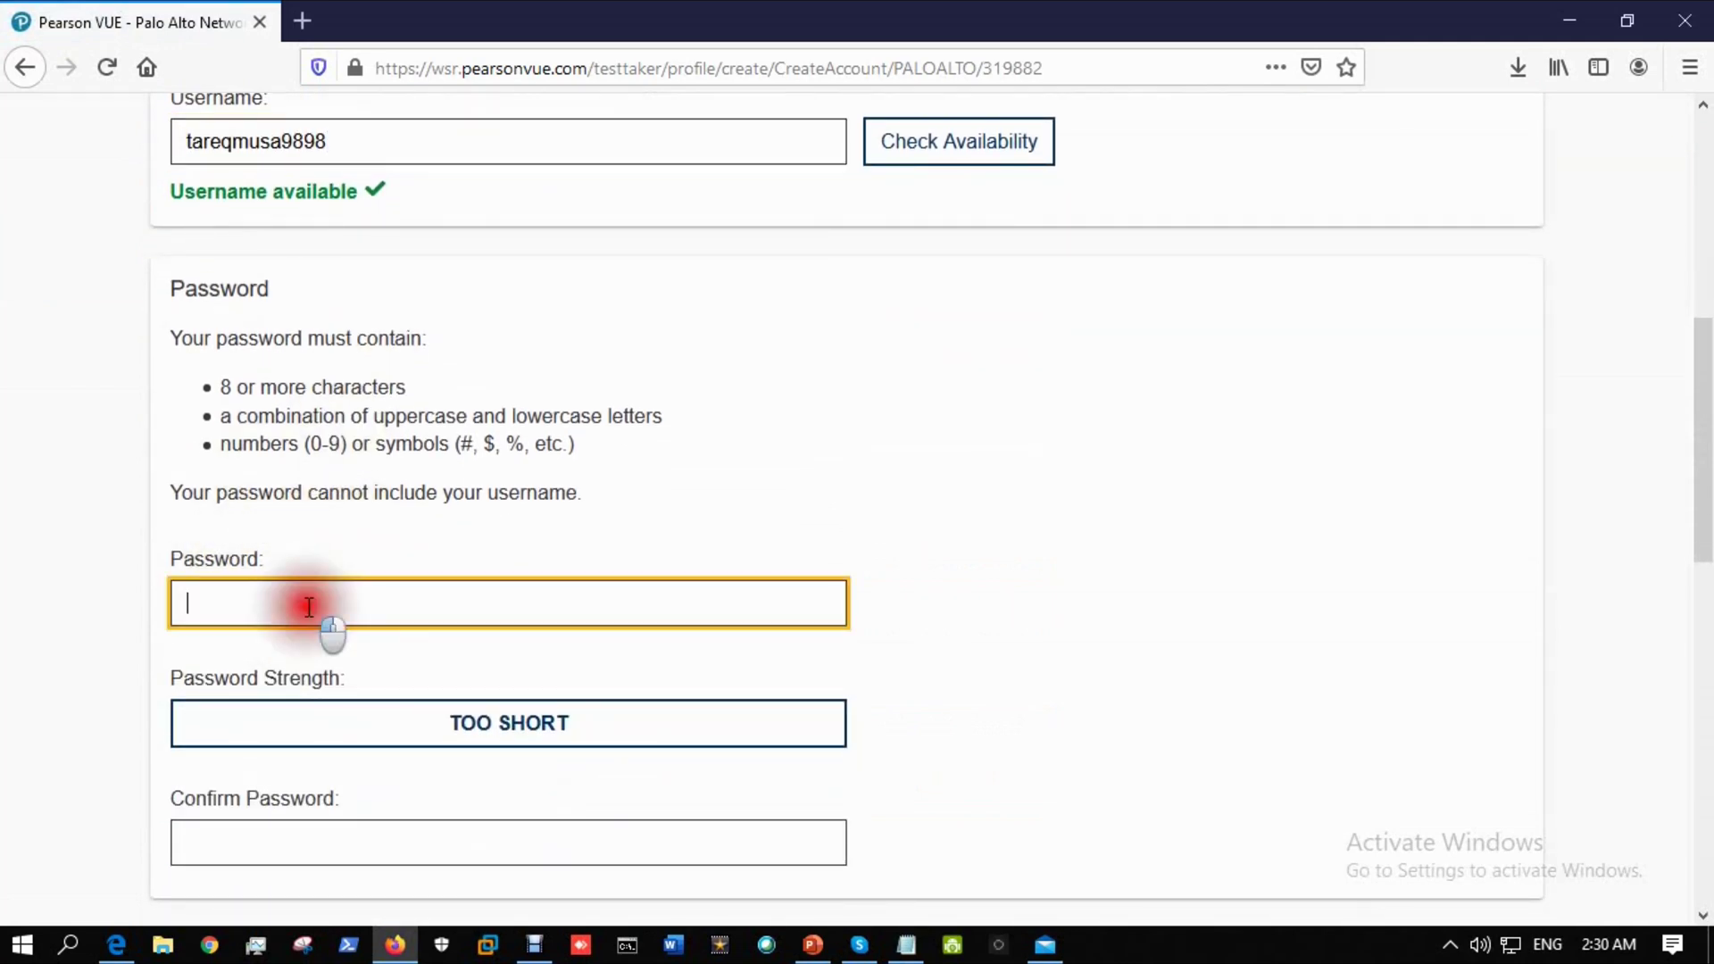
type("•••••")
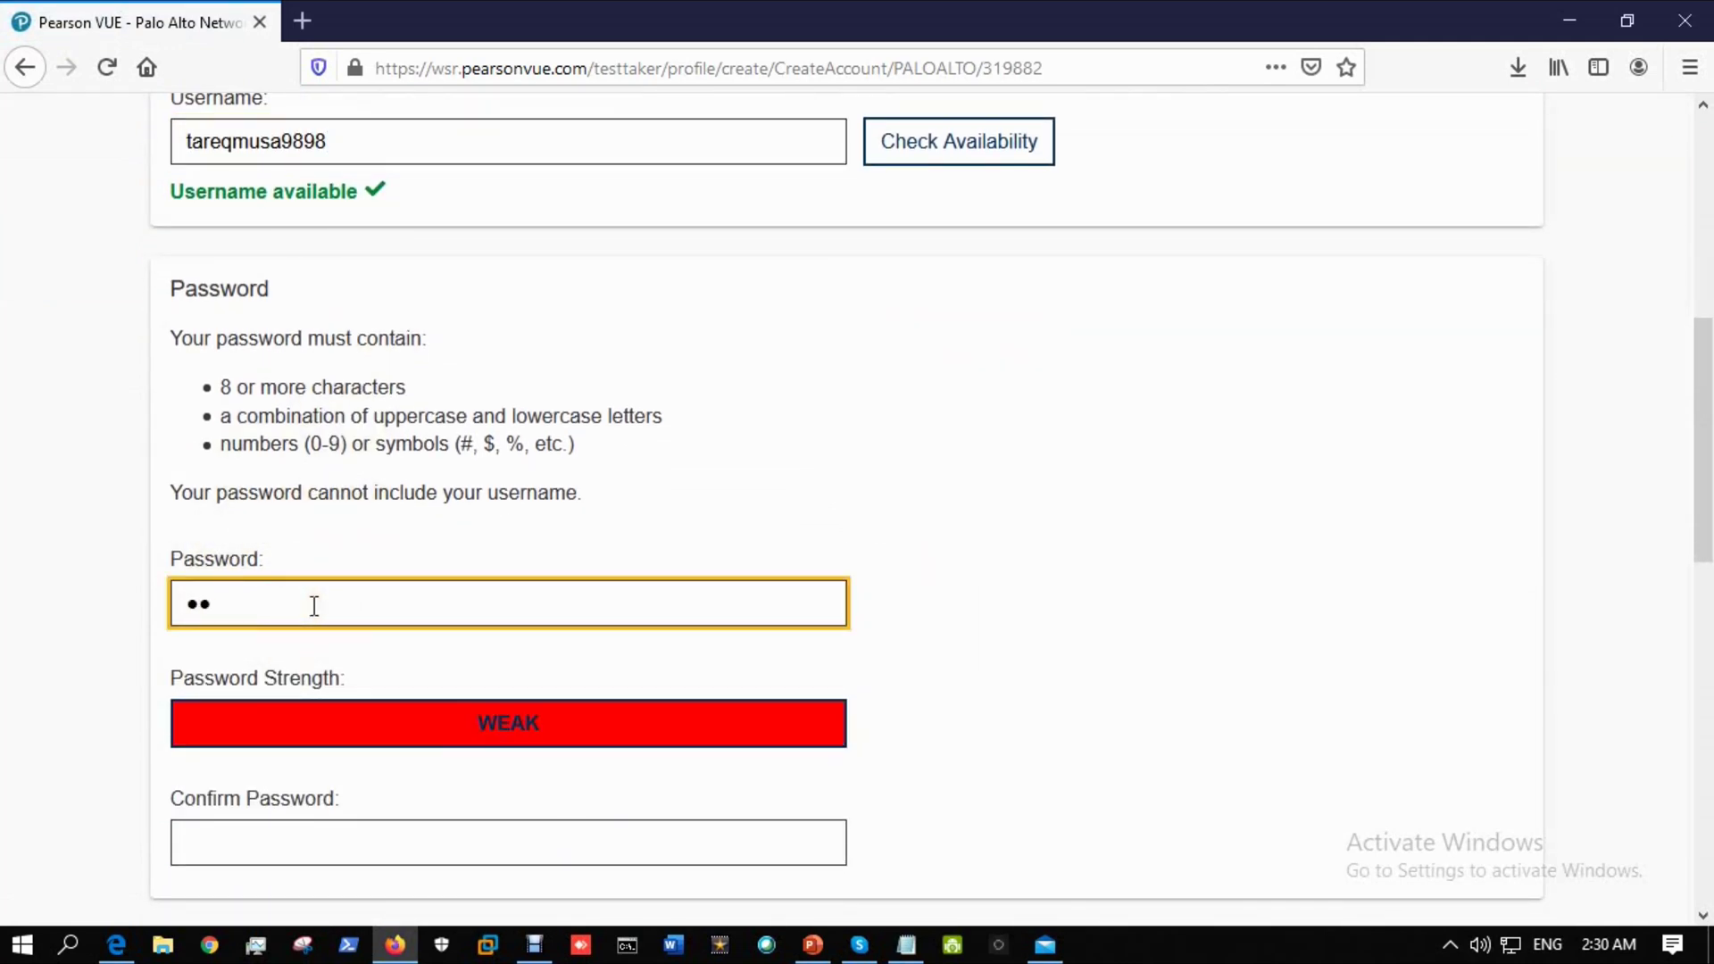
type("•••••")
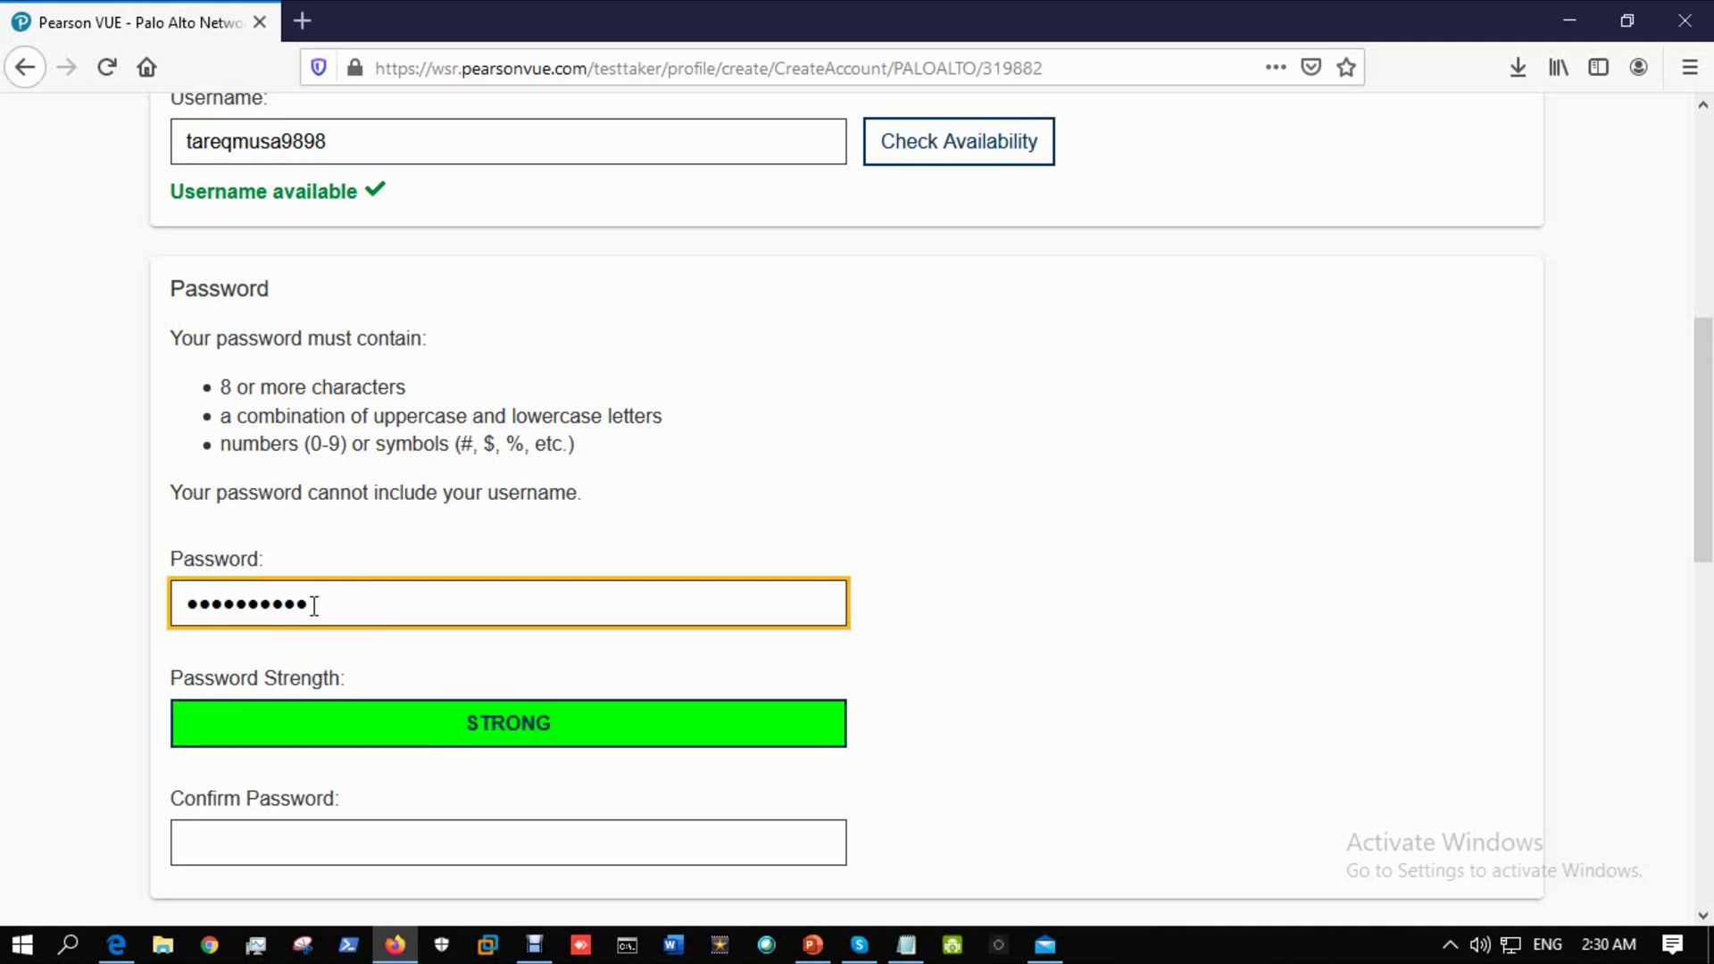
key("Tab")
type("•••")
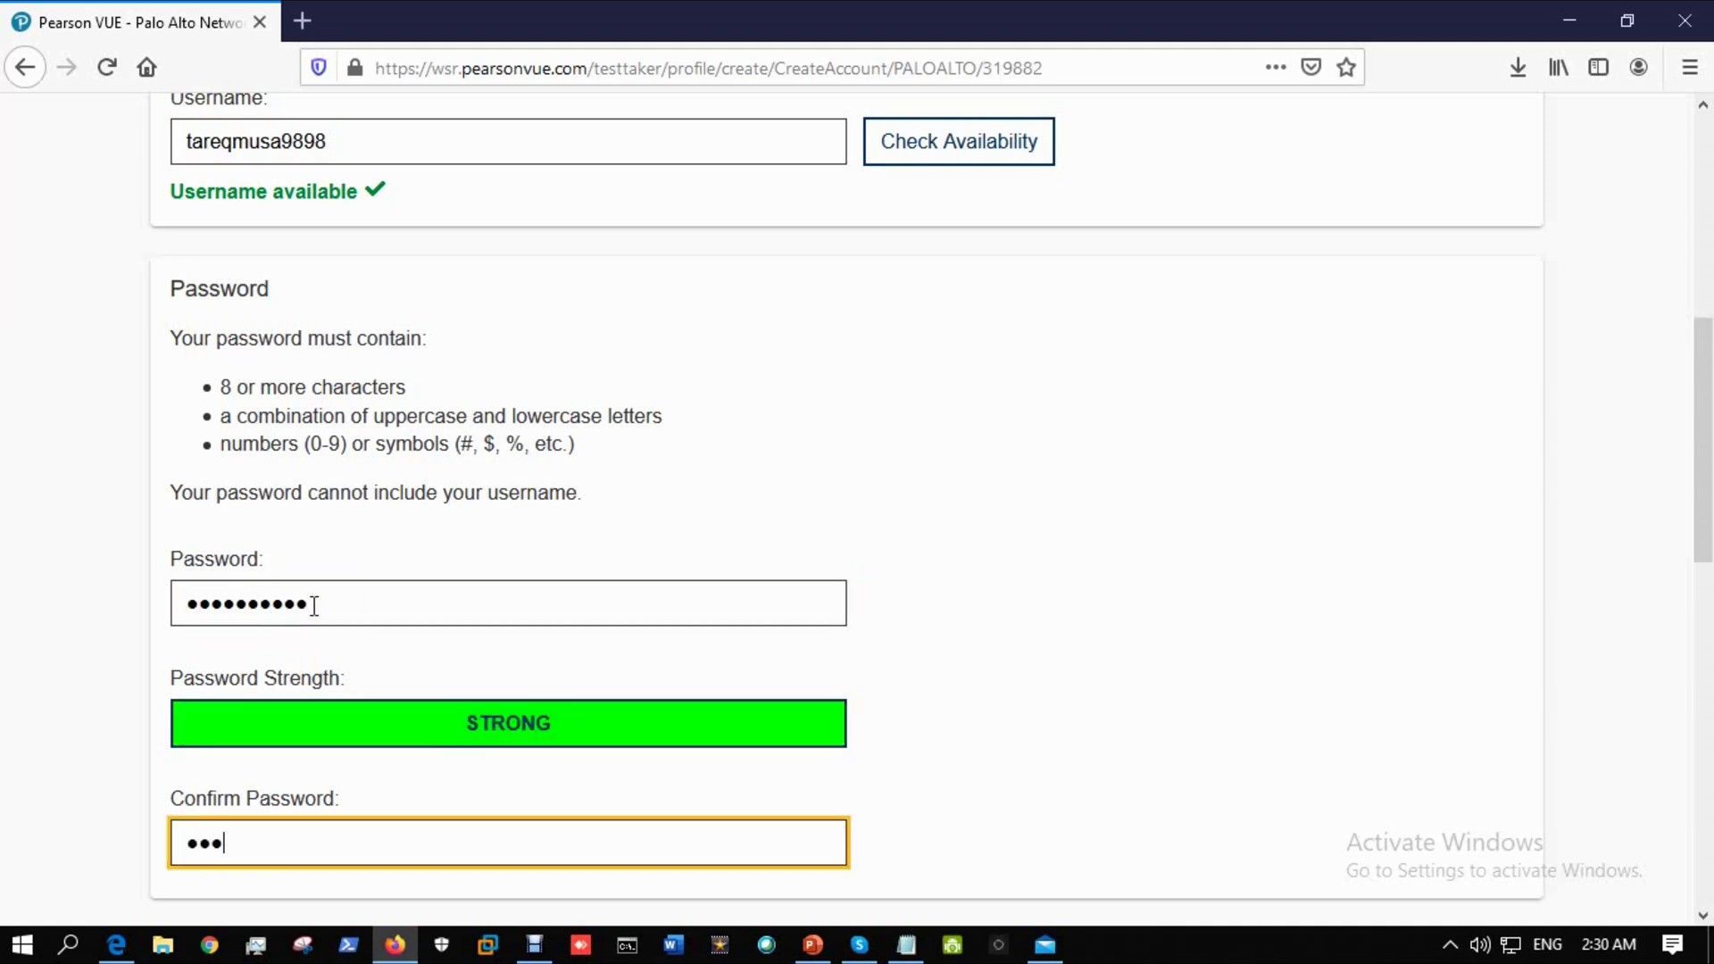
type("•••••••")
scroll(380, 581, "down", 3)
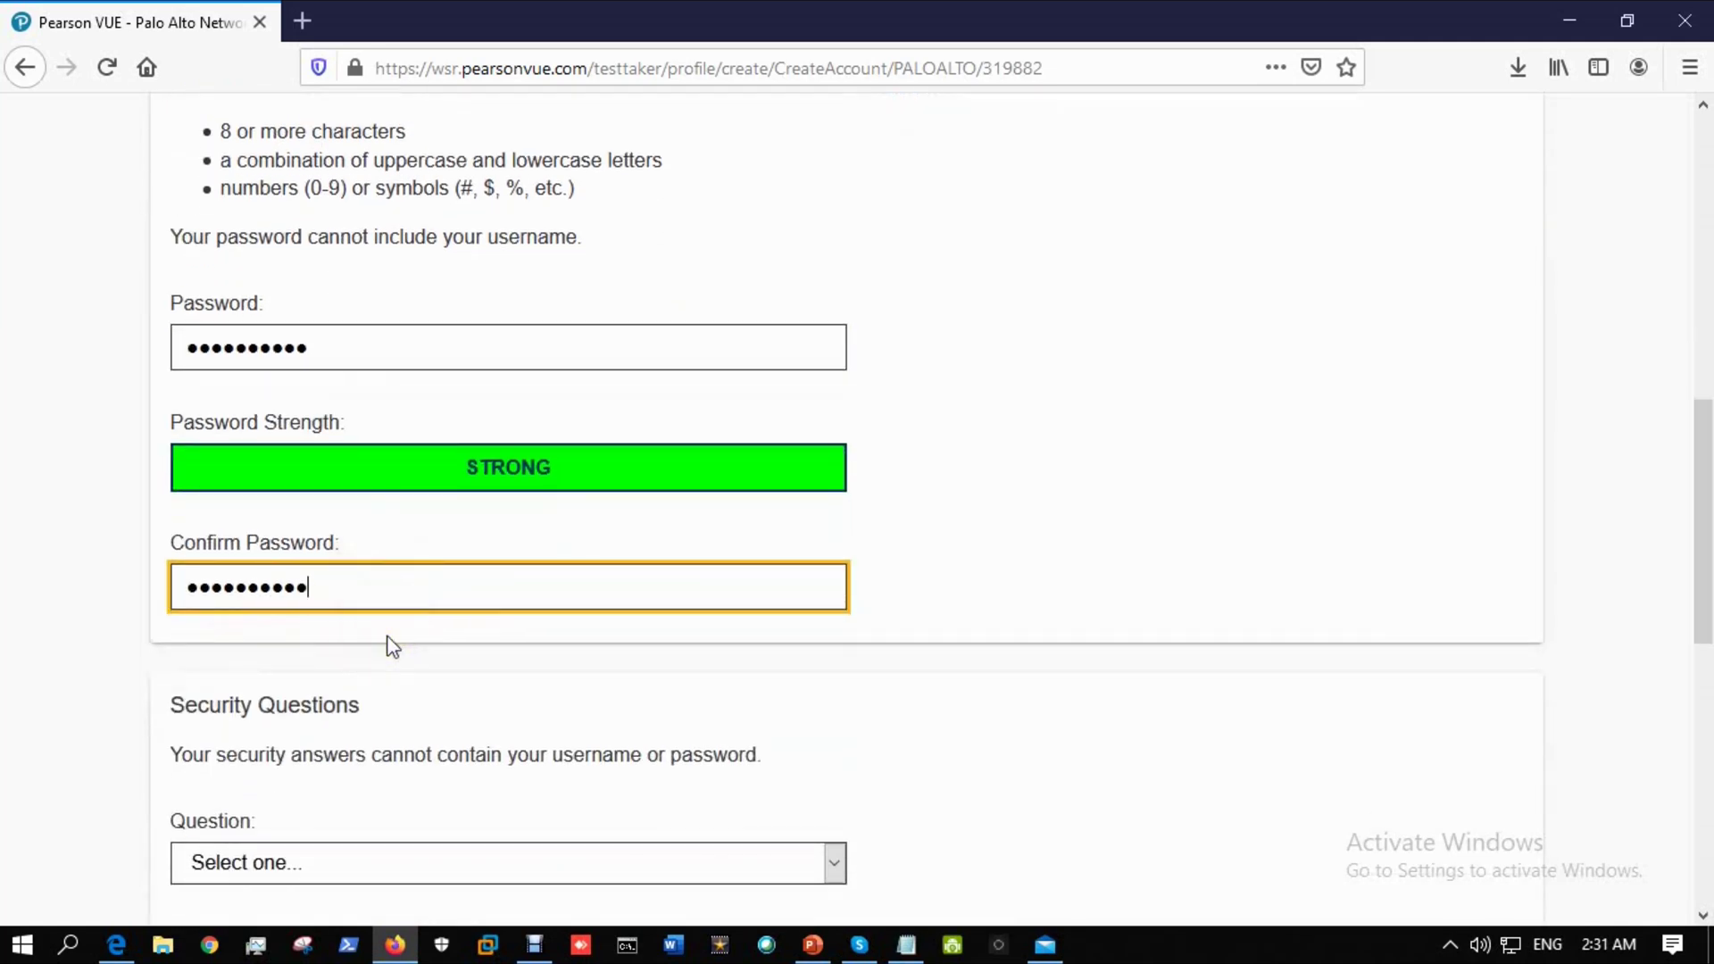
left_click(1067, 473)
Choose security questions about the first school, the parents' meeting place and the favorite childhood friend, and fill in their answers.
scroll(1067, 473, "down", 4)
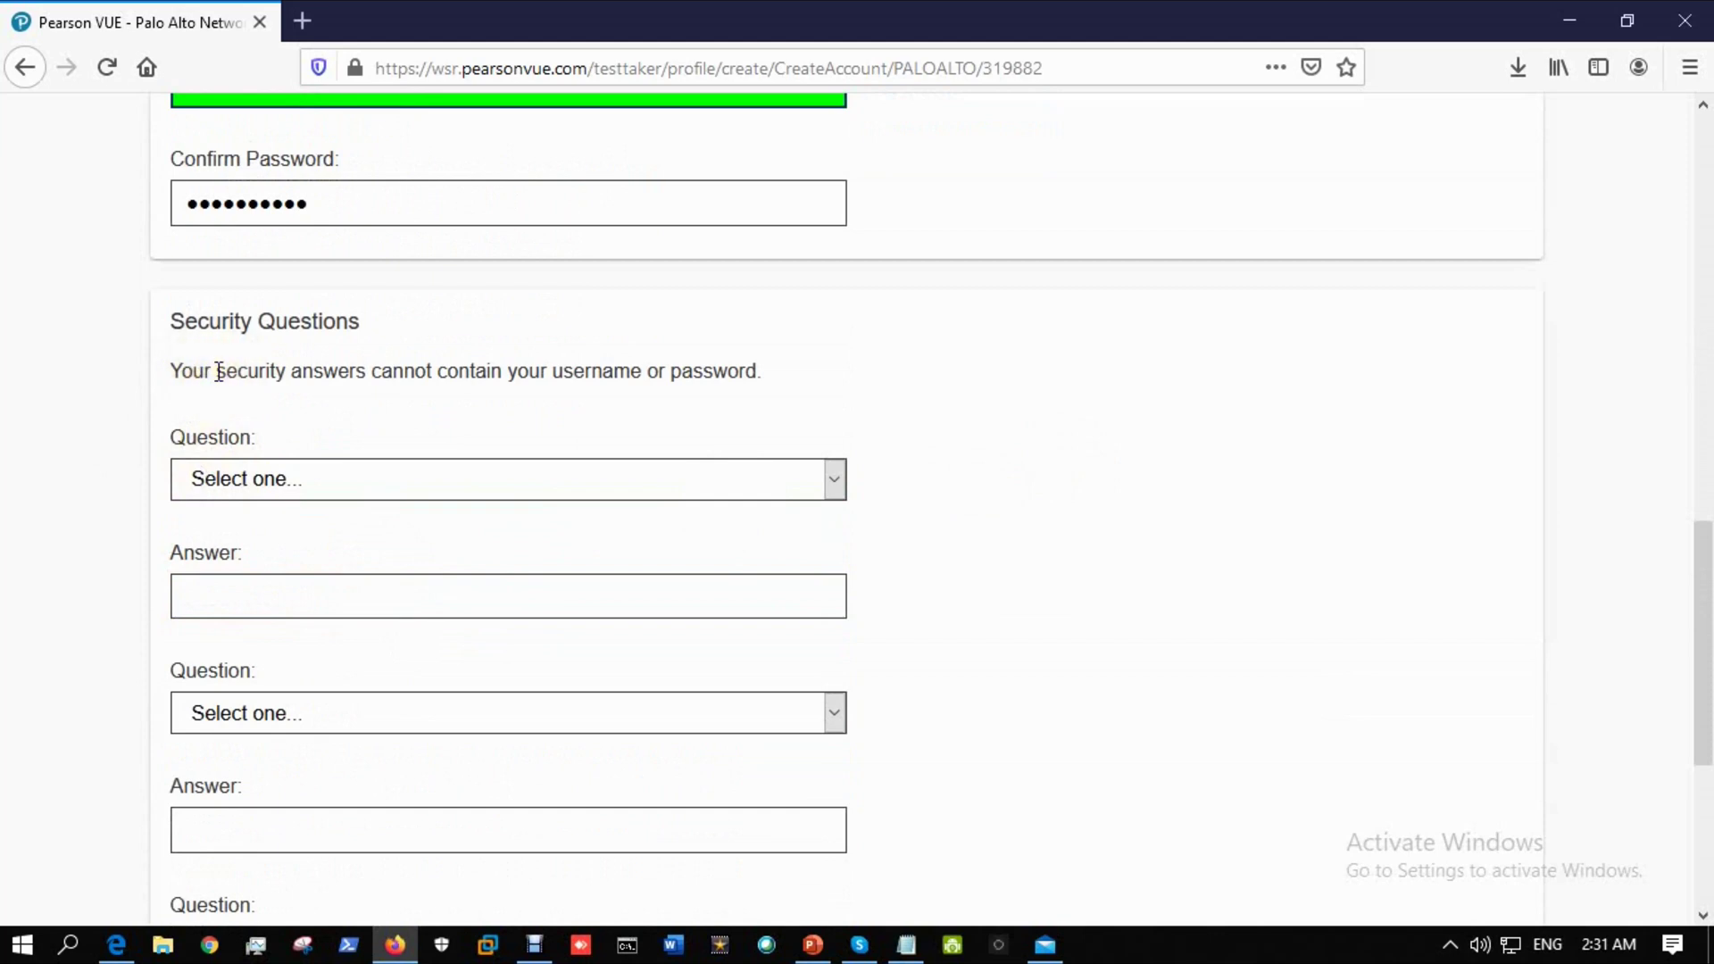
left_click(844, 489)
left_click(523, 541)
scroll(631, 593, "down", 3)
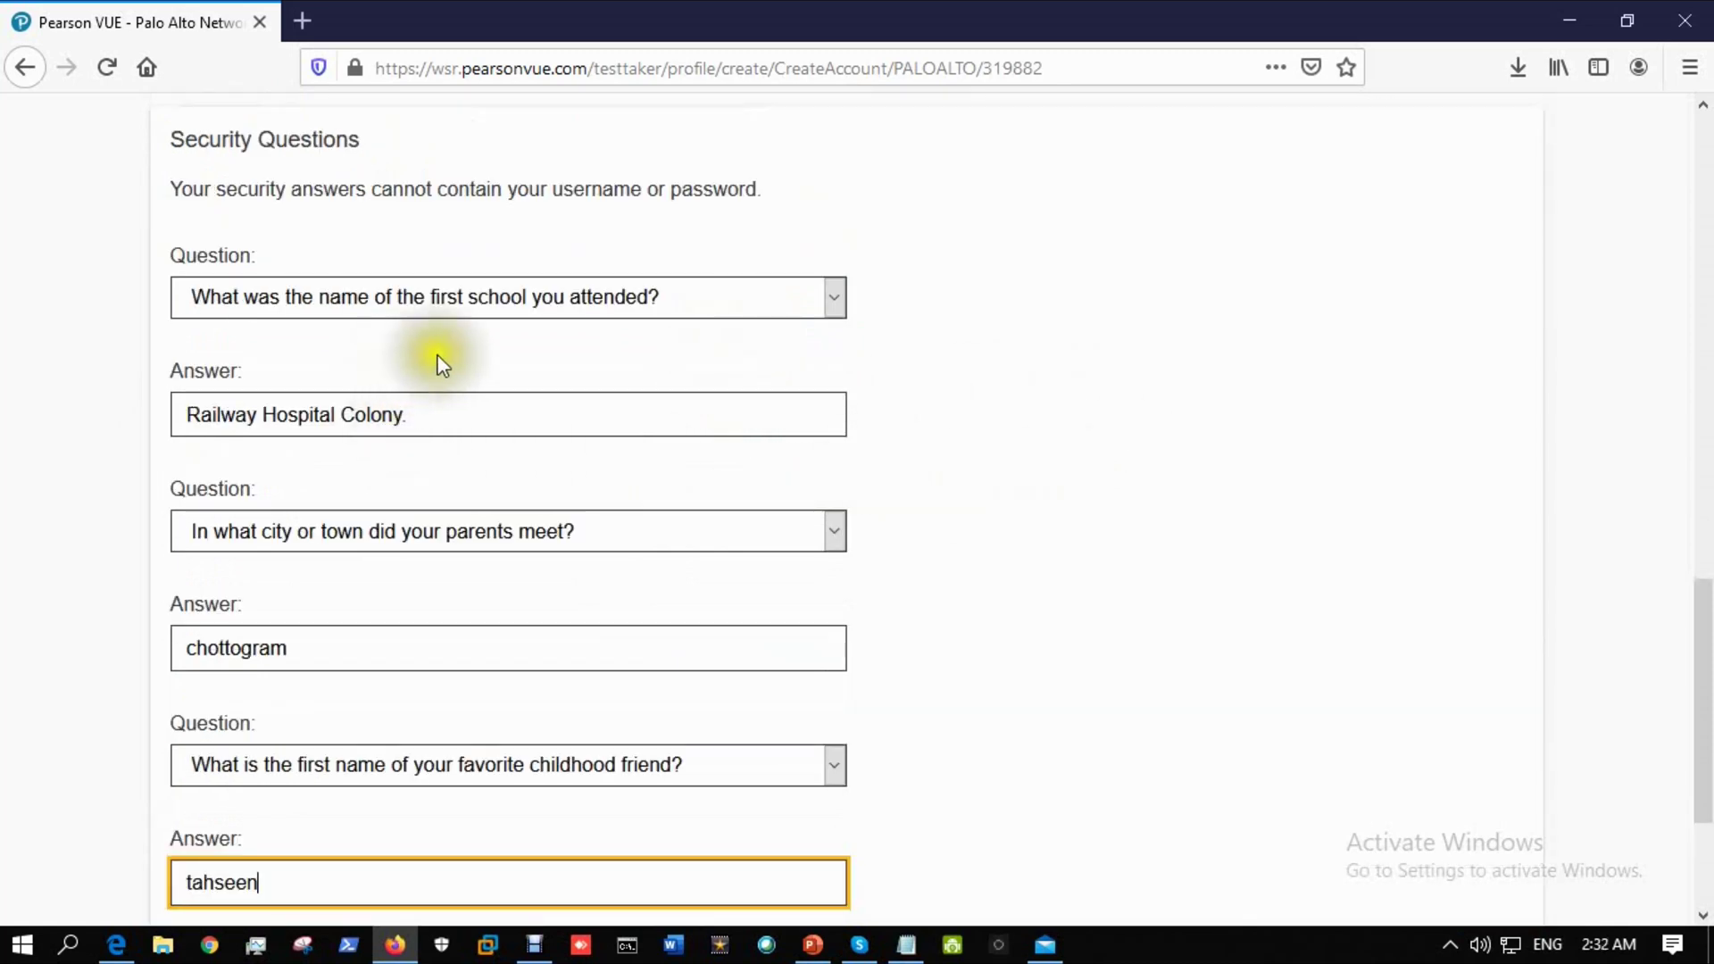
Finish the account creation and save the new login in the browser.
scroll(538, 357, "down", 3)
left_click(1507, 766)
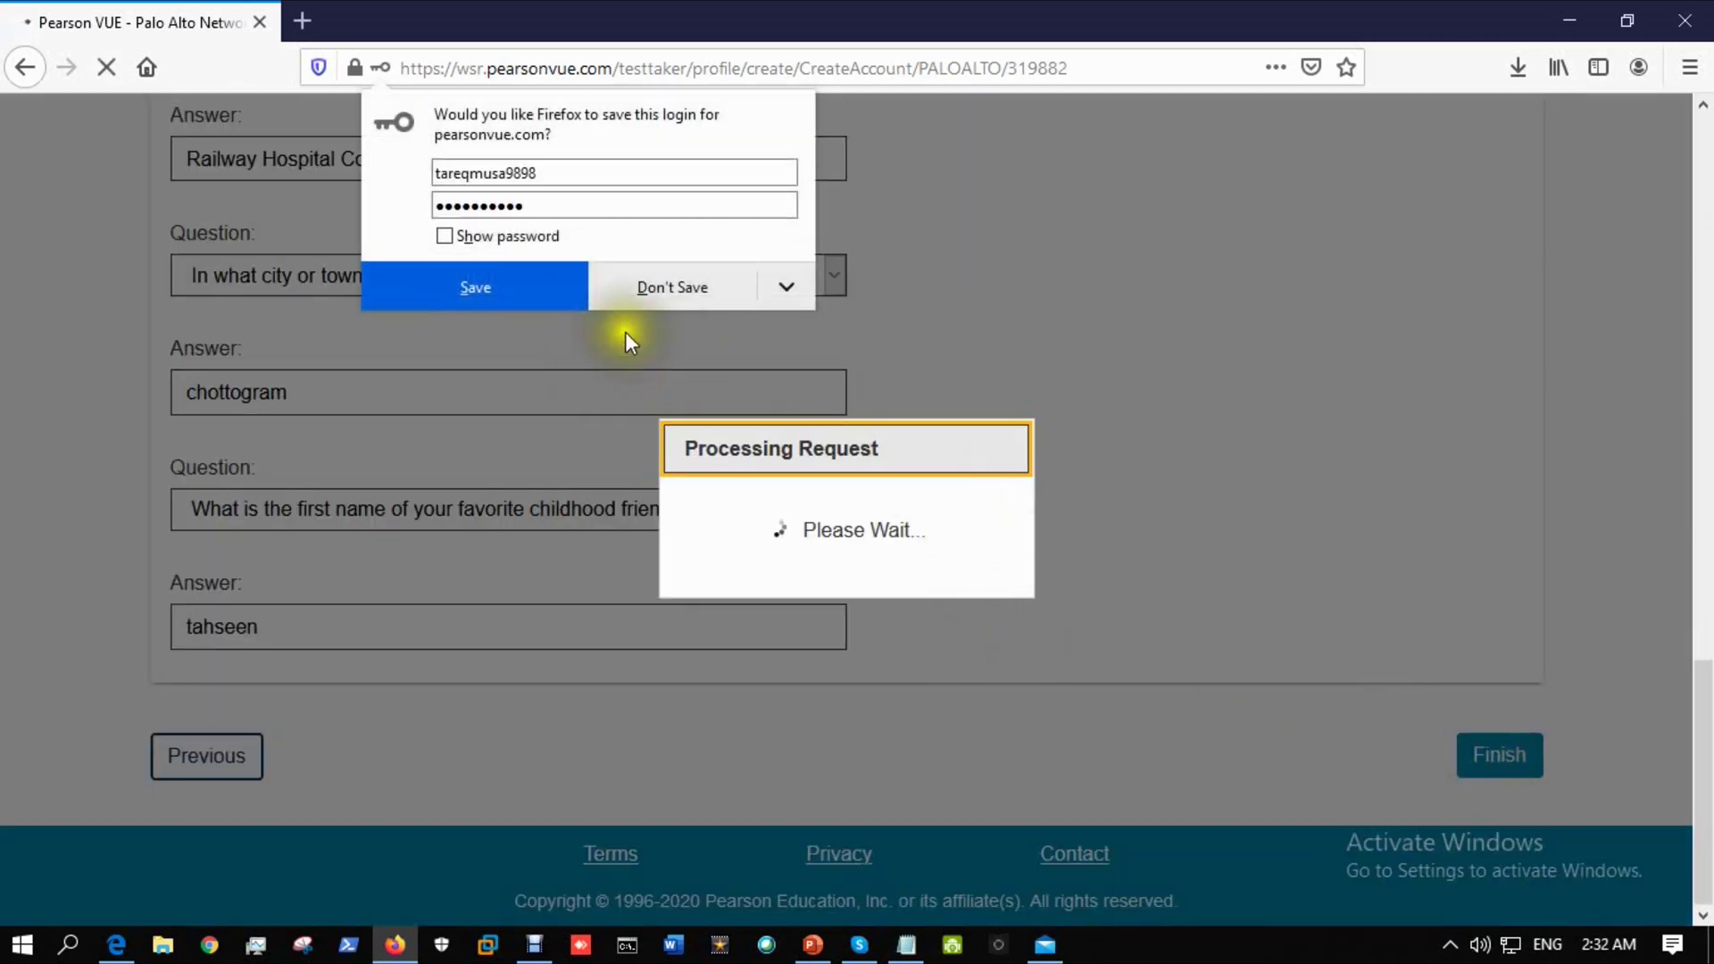
left_click(517, 298)
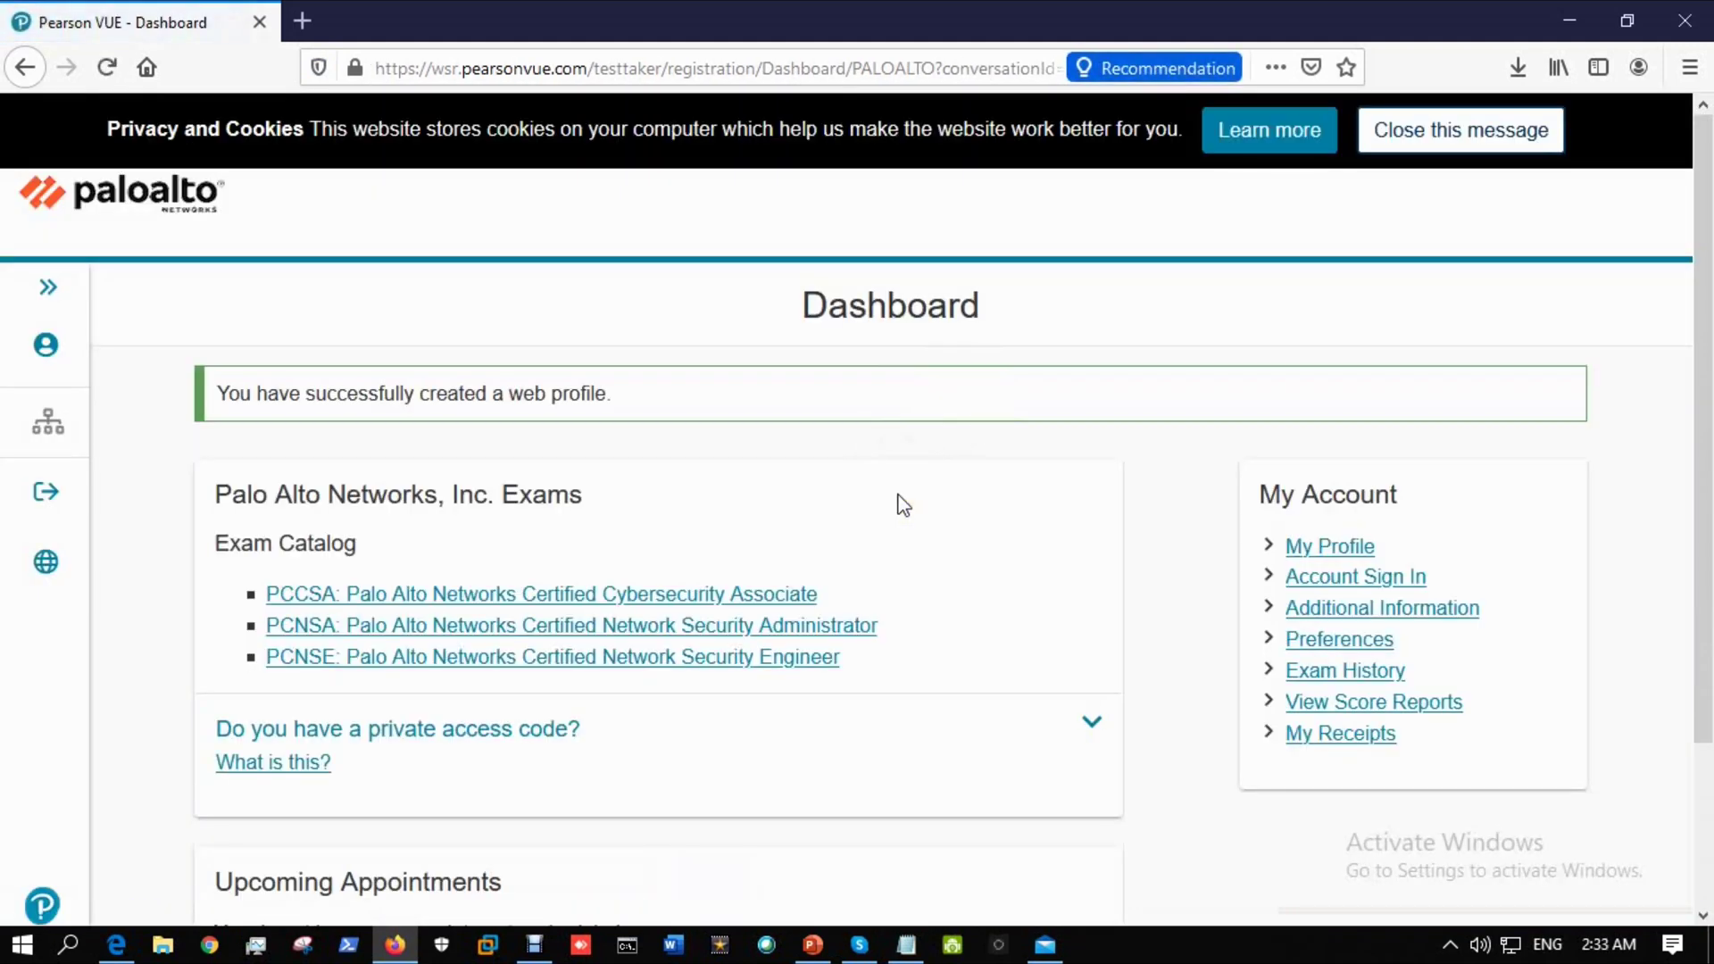
Select the PCNSE: Palo Alto Networks Certified Network Security Engineer exam and choose to take it at a home or office.
scroll(911, 505, "down", 2)
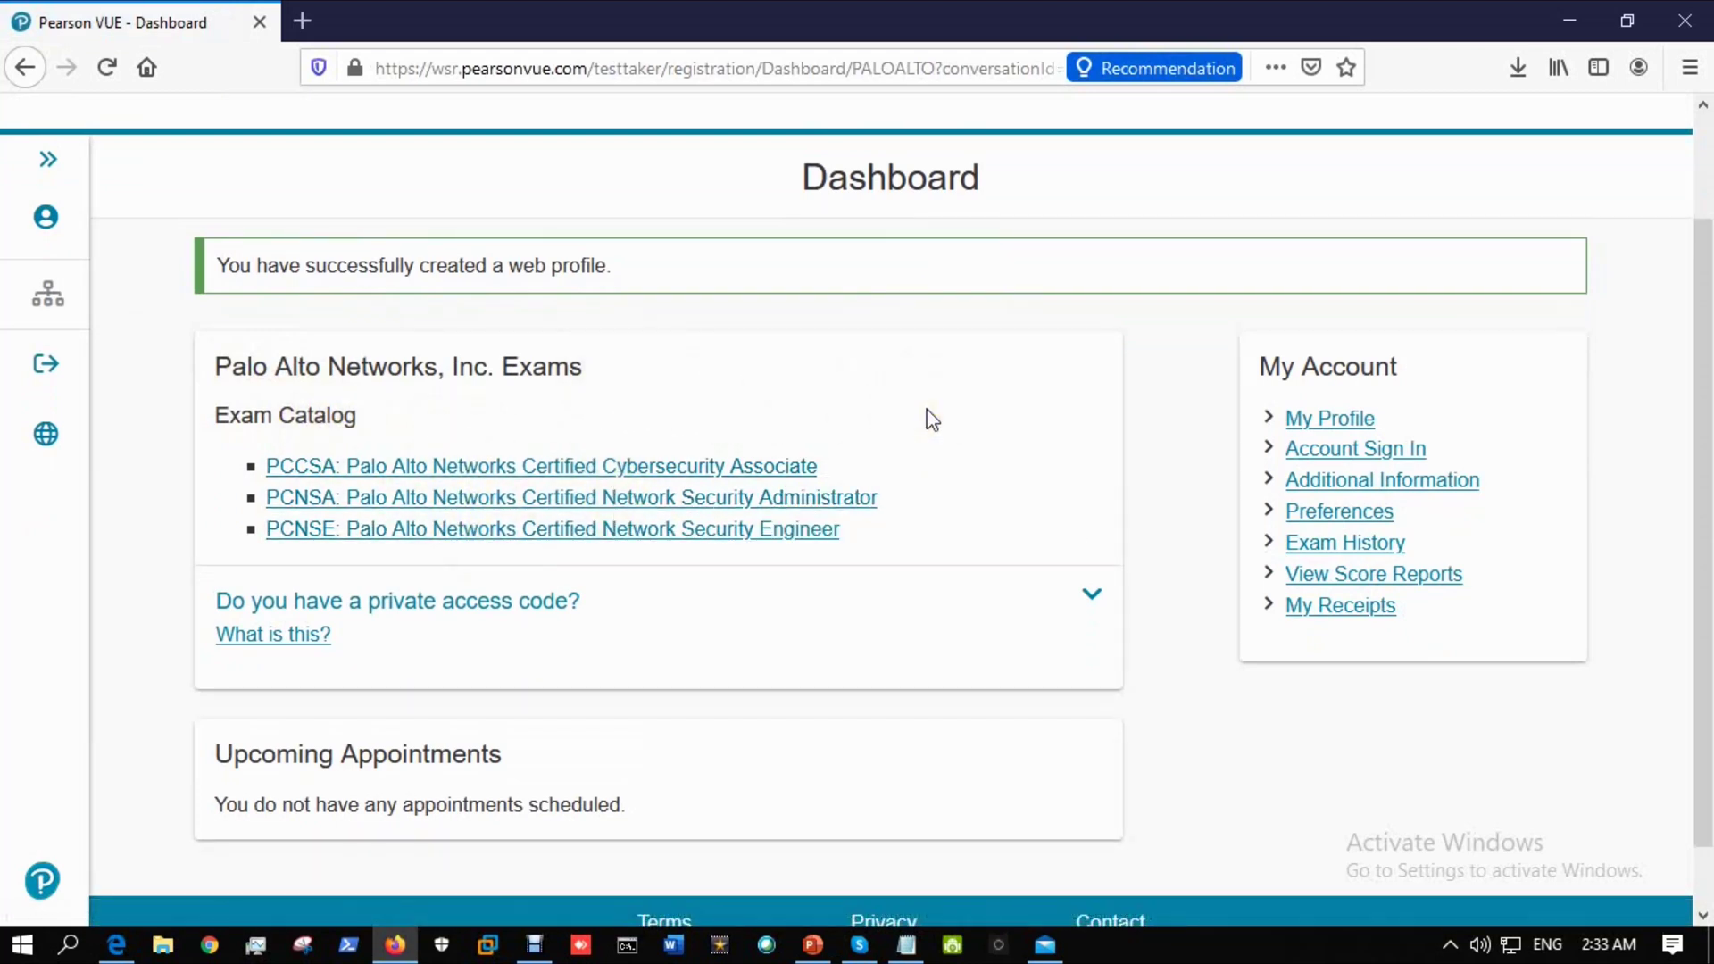
left_click(546, 530)
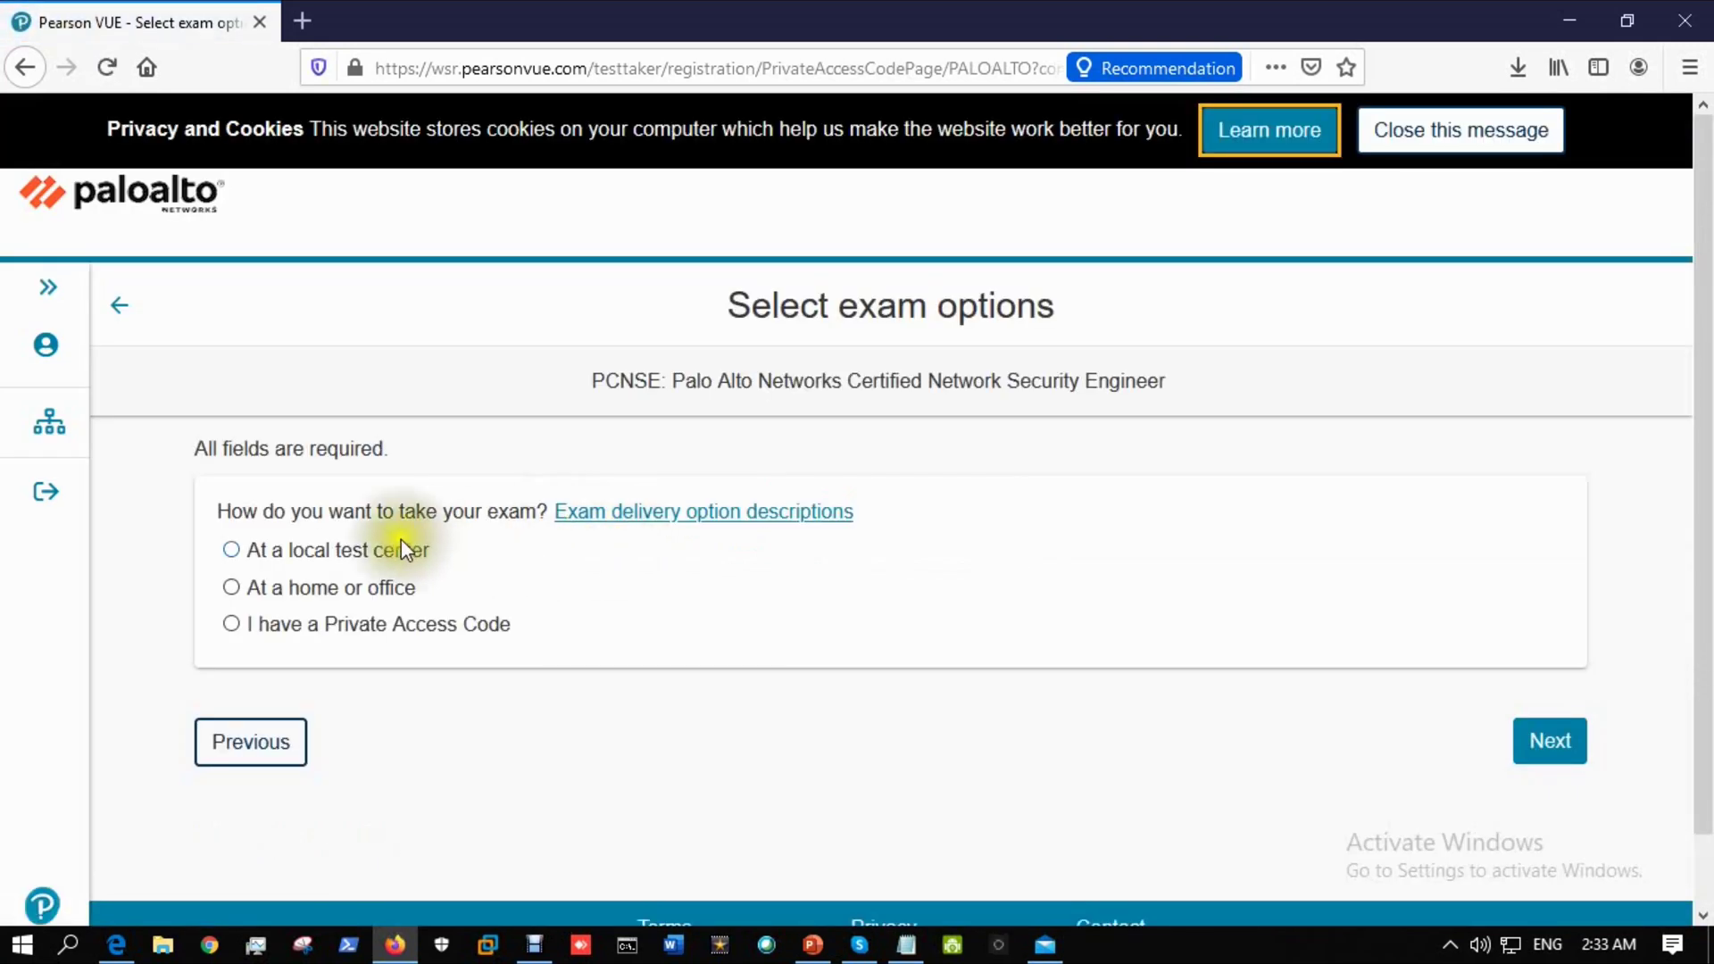
left_click(329, 589)
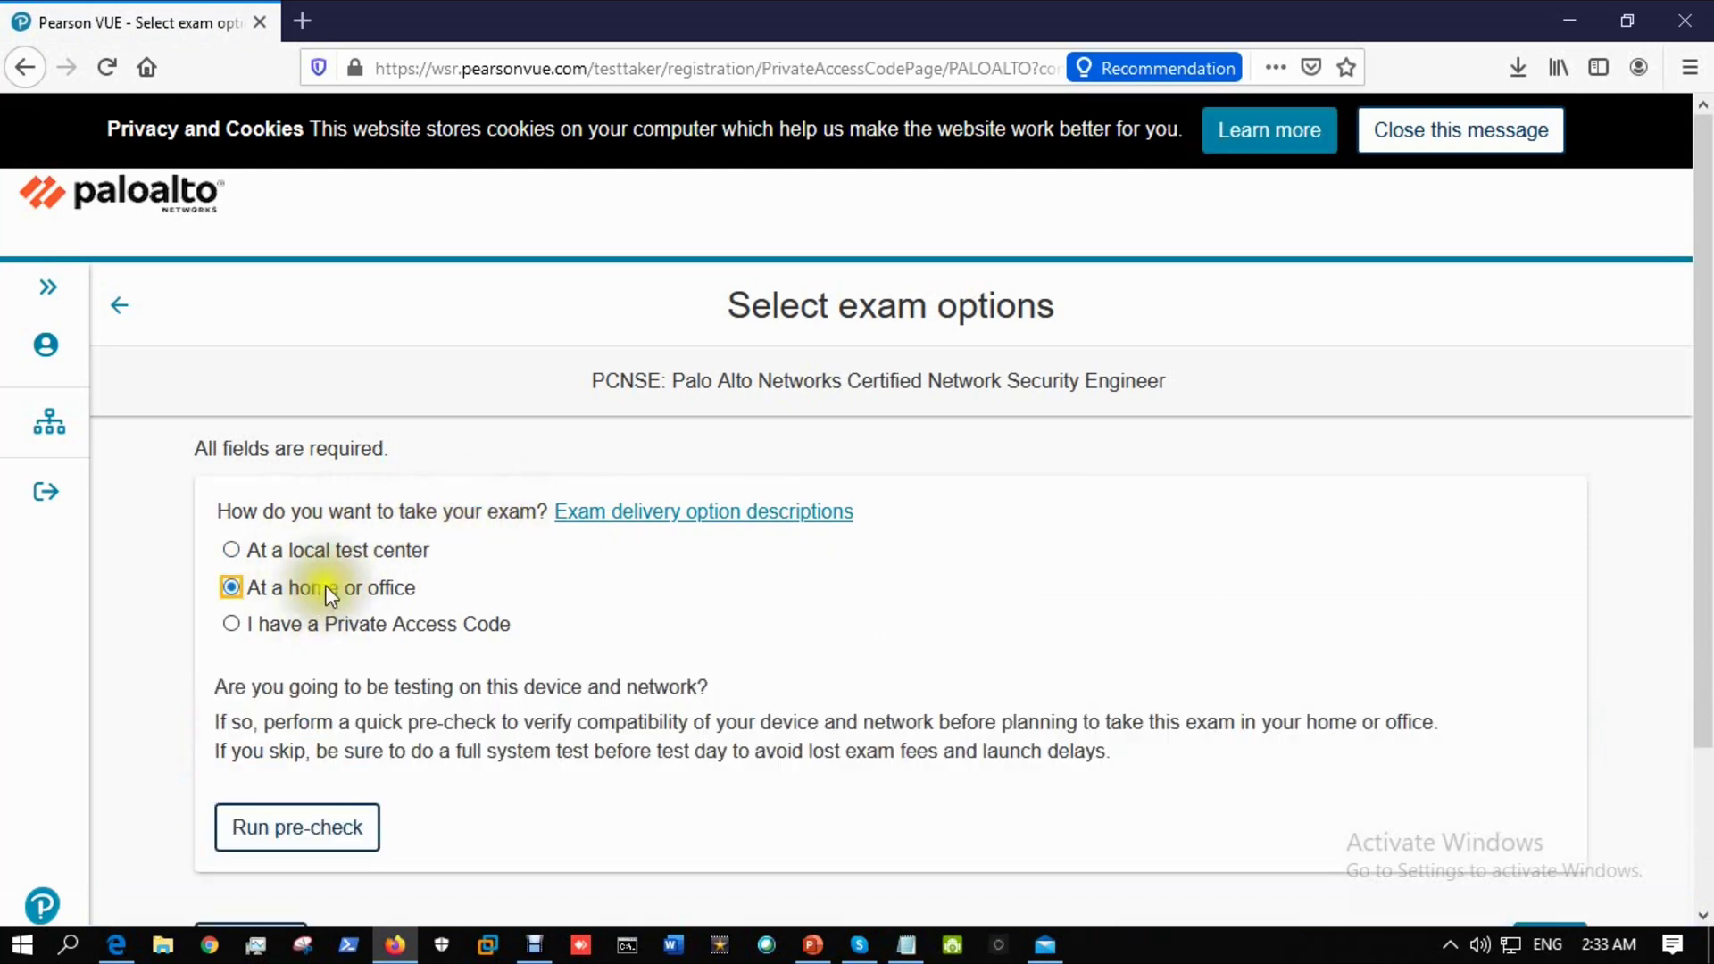
scroll(325, 585, "down", 3)
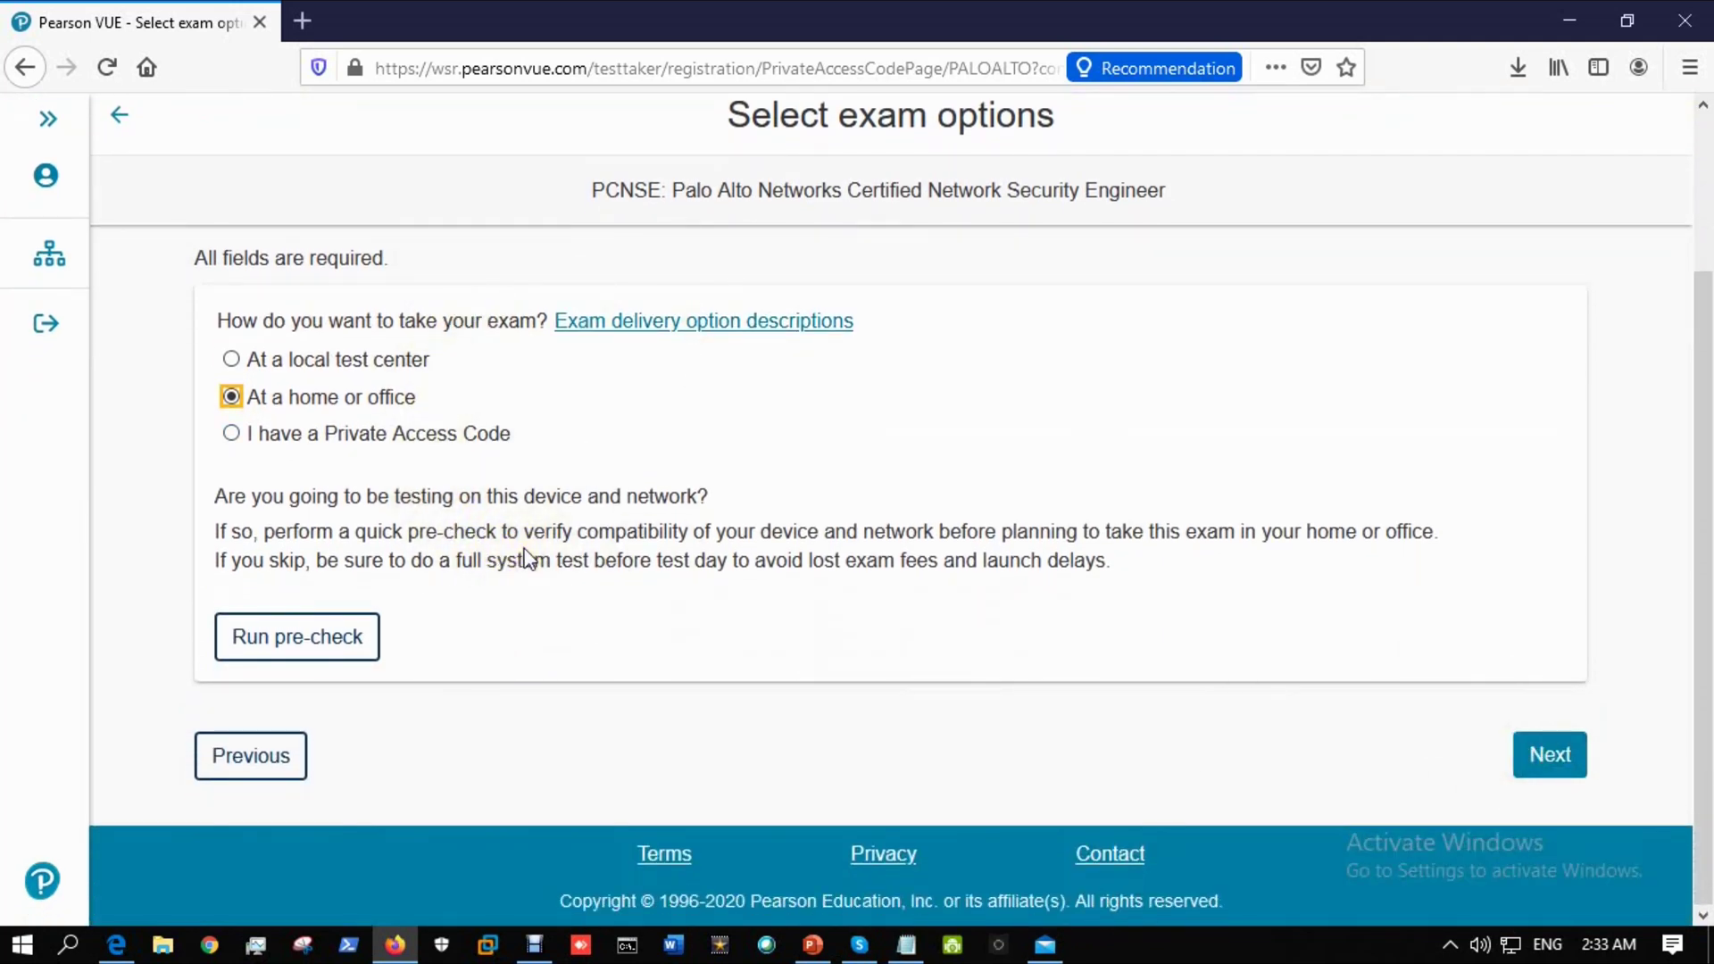
left_click(272, 646)
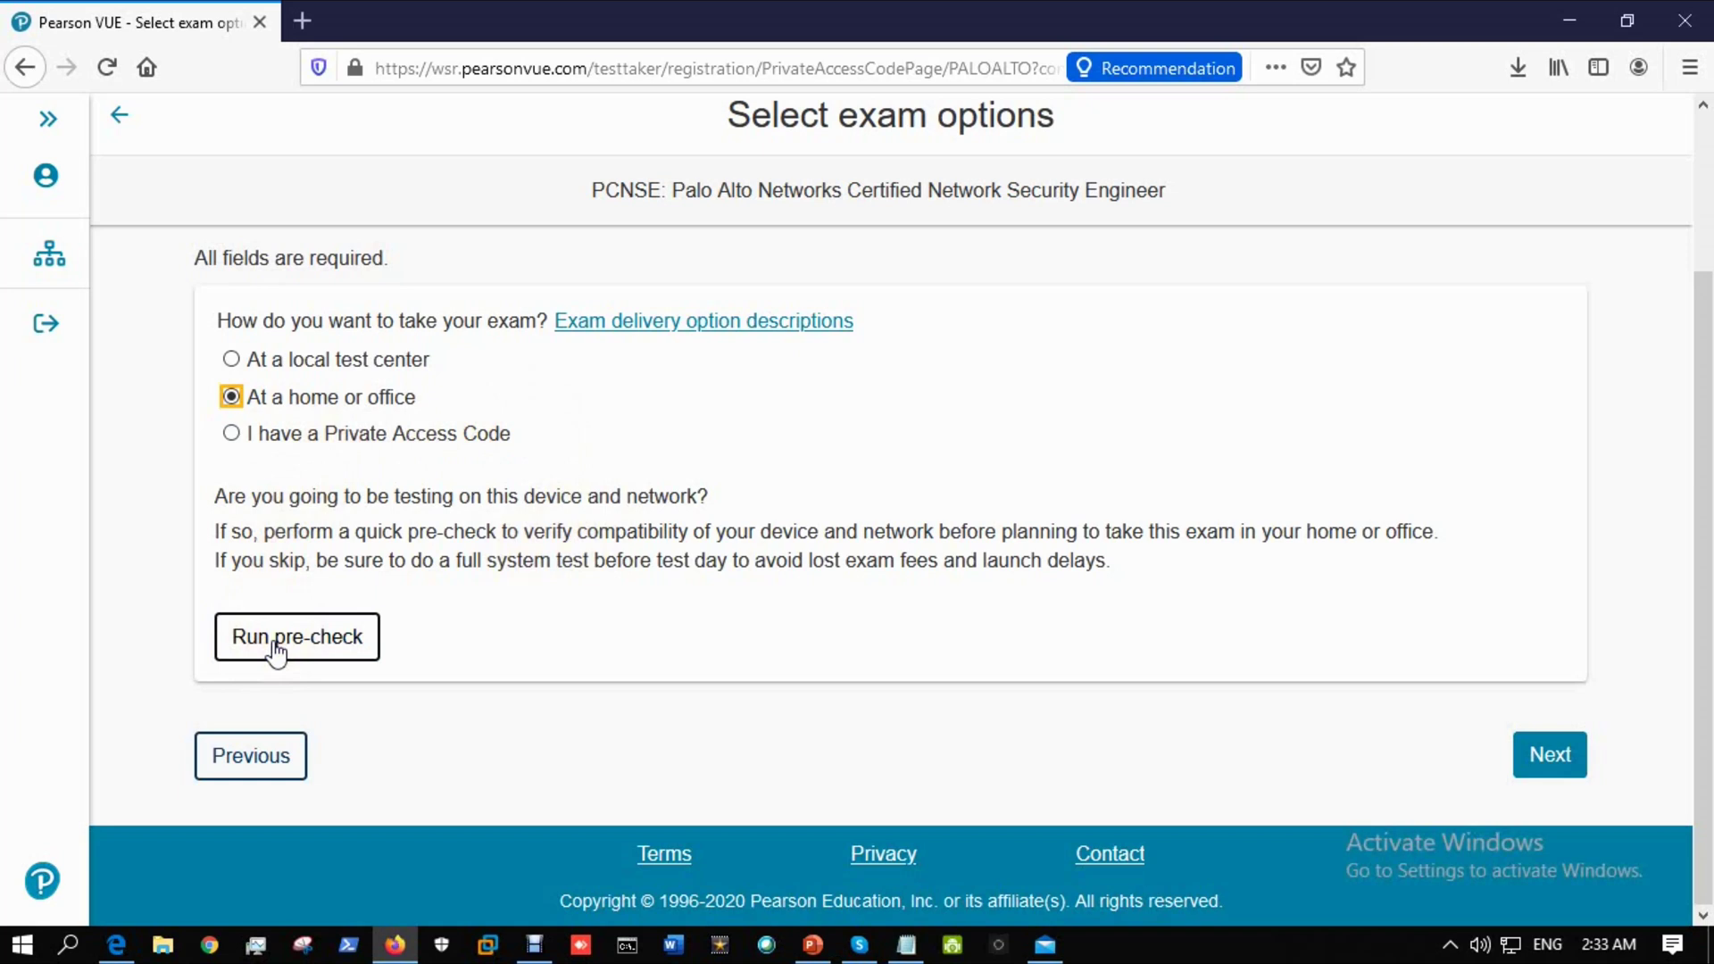
left_click(1514, 755)
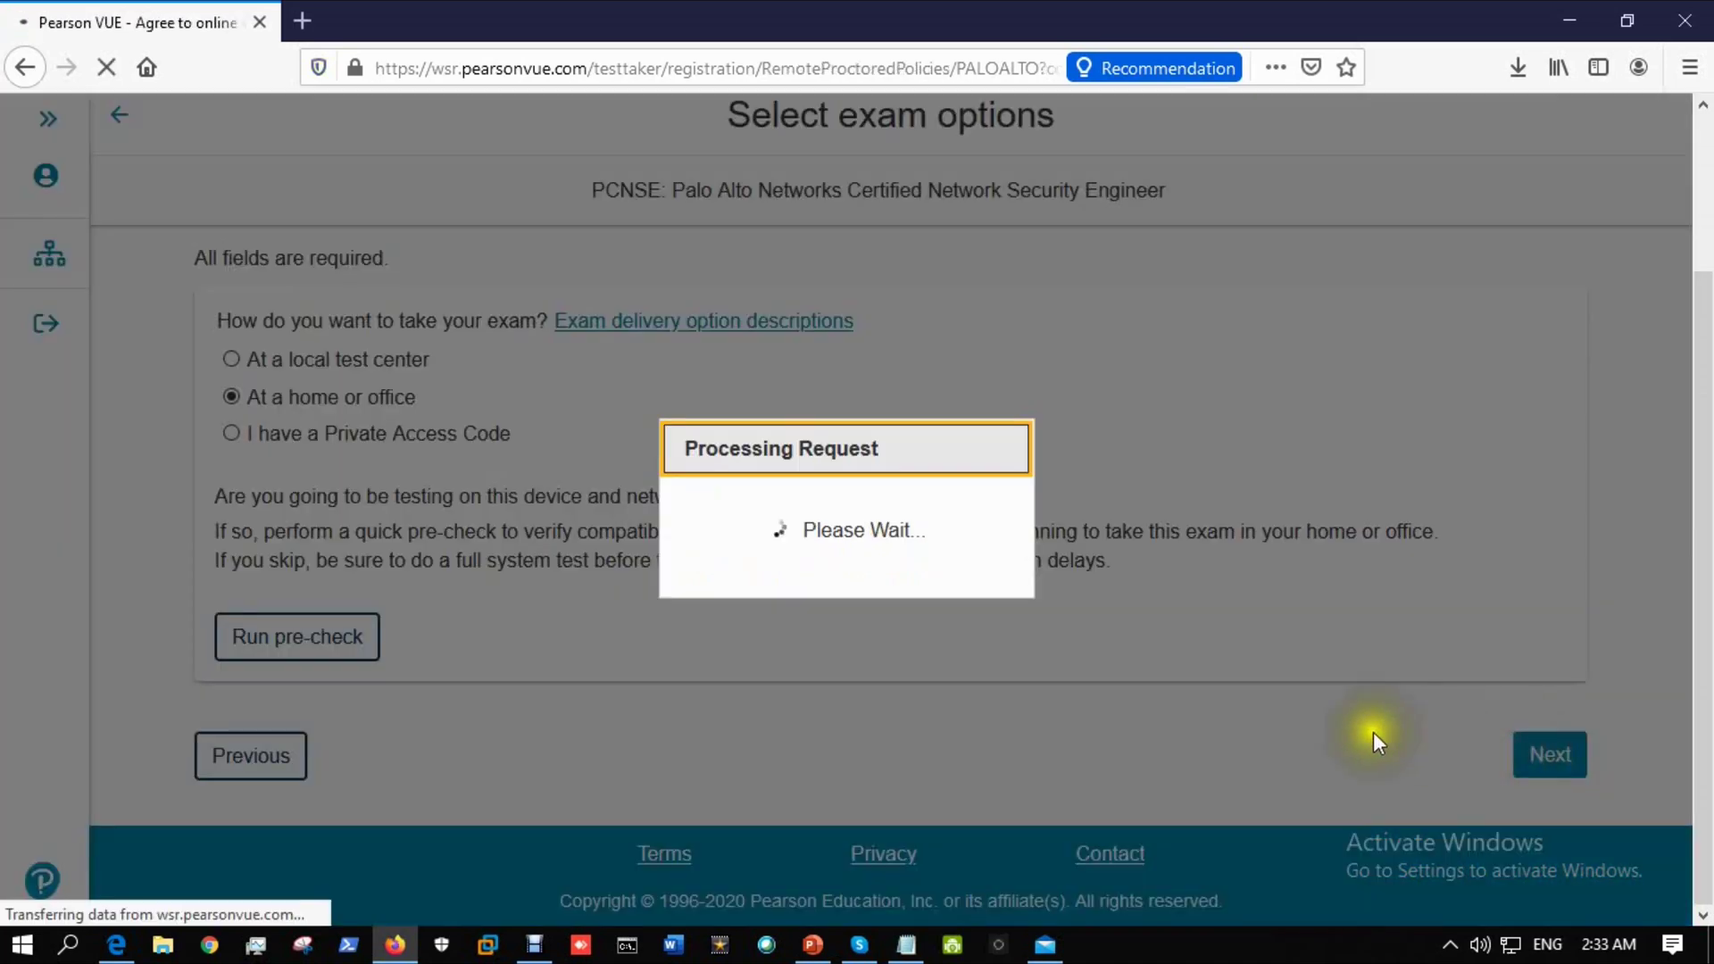
Accept all four online exam policy statements and continue to the language selection.
scroll(748, 661, "down", 3)
scroll(752, 660, "up", 3)
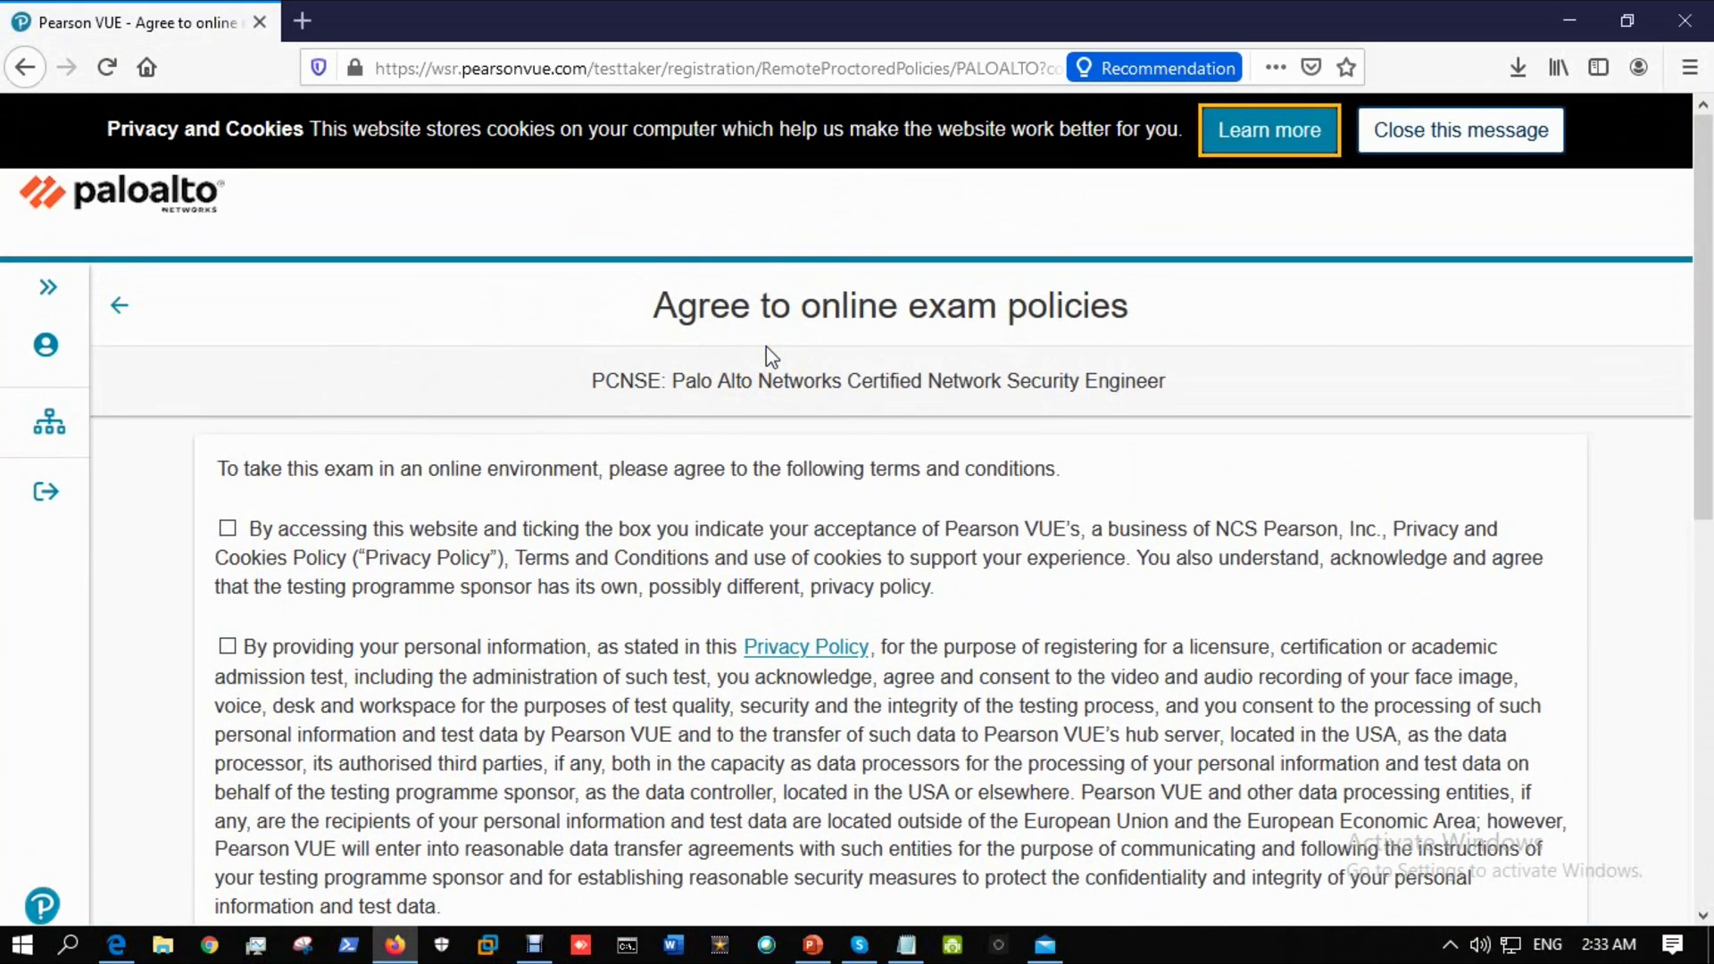
scroll(715, 366, "down", 3)
left_click(228, 400)
left_click(361, 525)
scroll(362, 520, "down", 5)
left_click(374, 337)
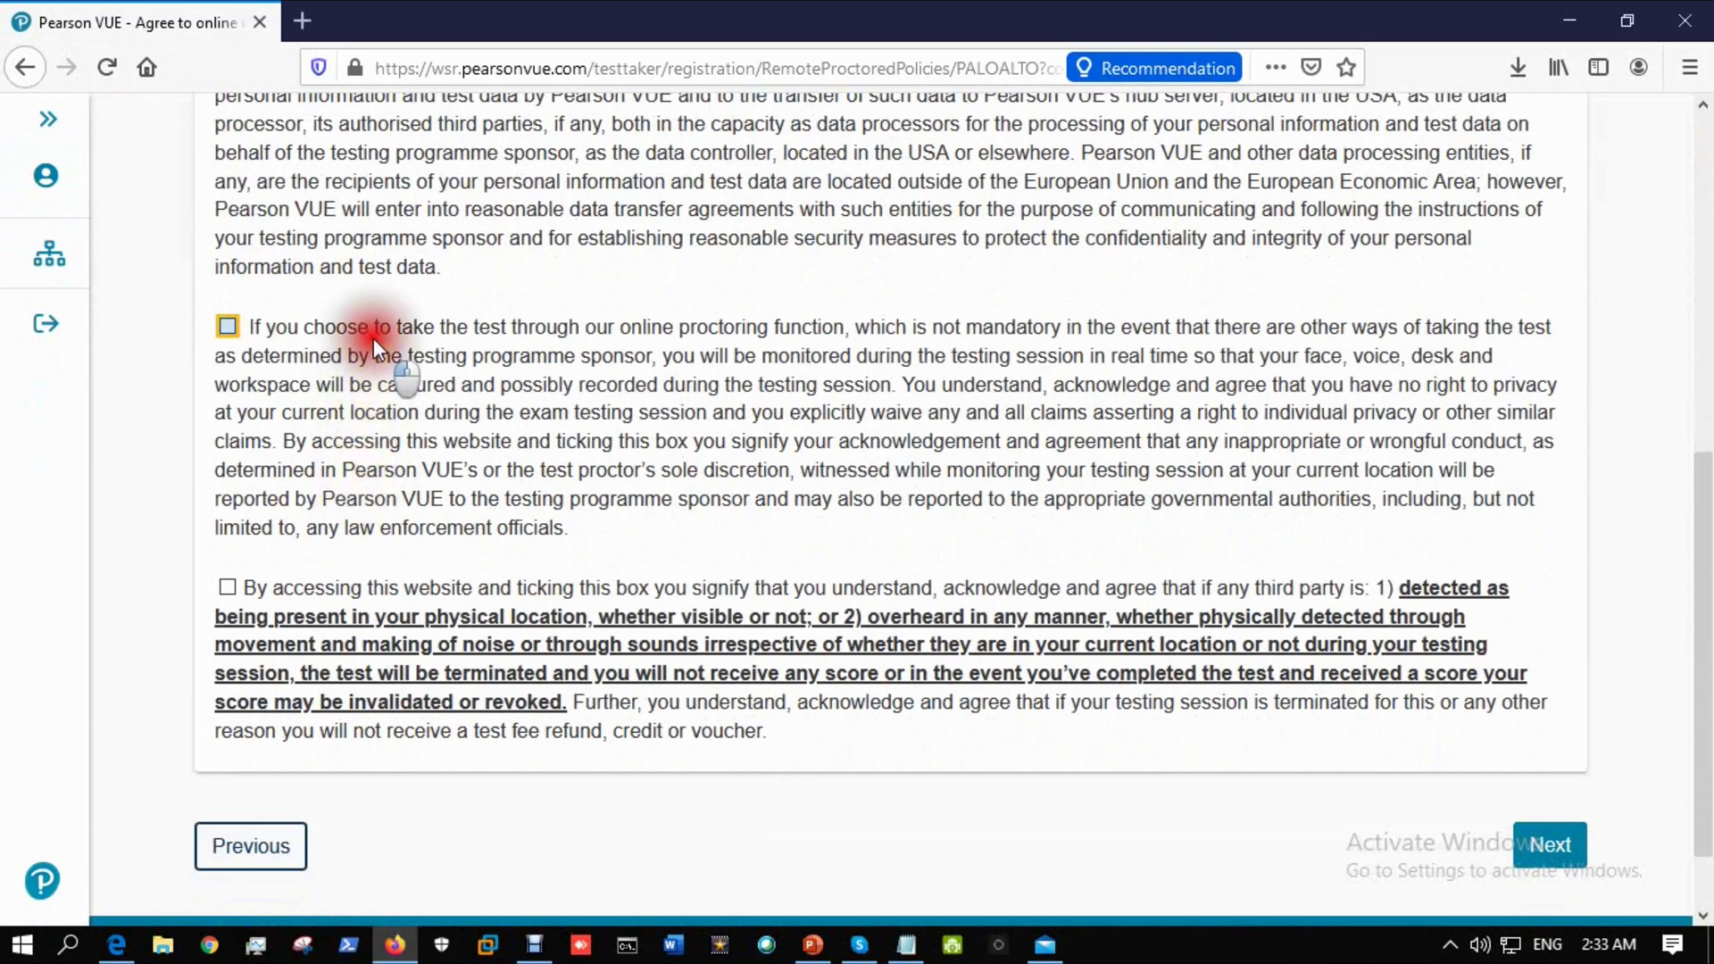
left_click(333, 593)
left_click(1535, 850)
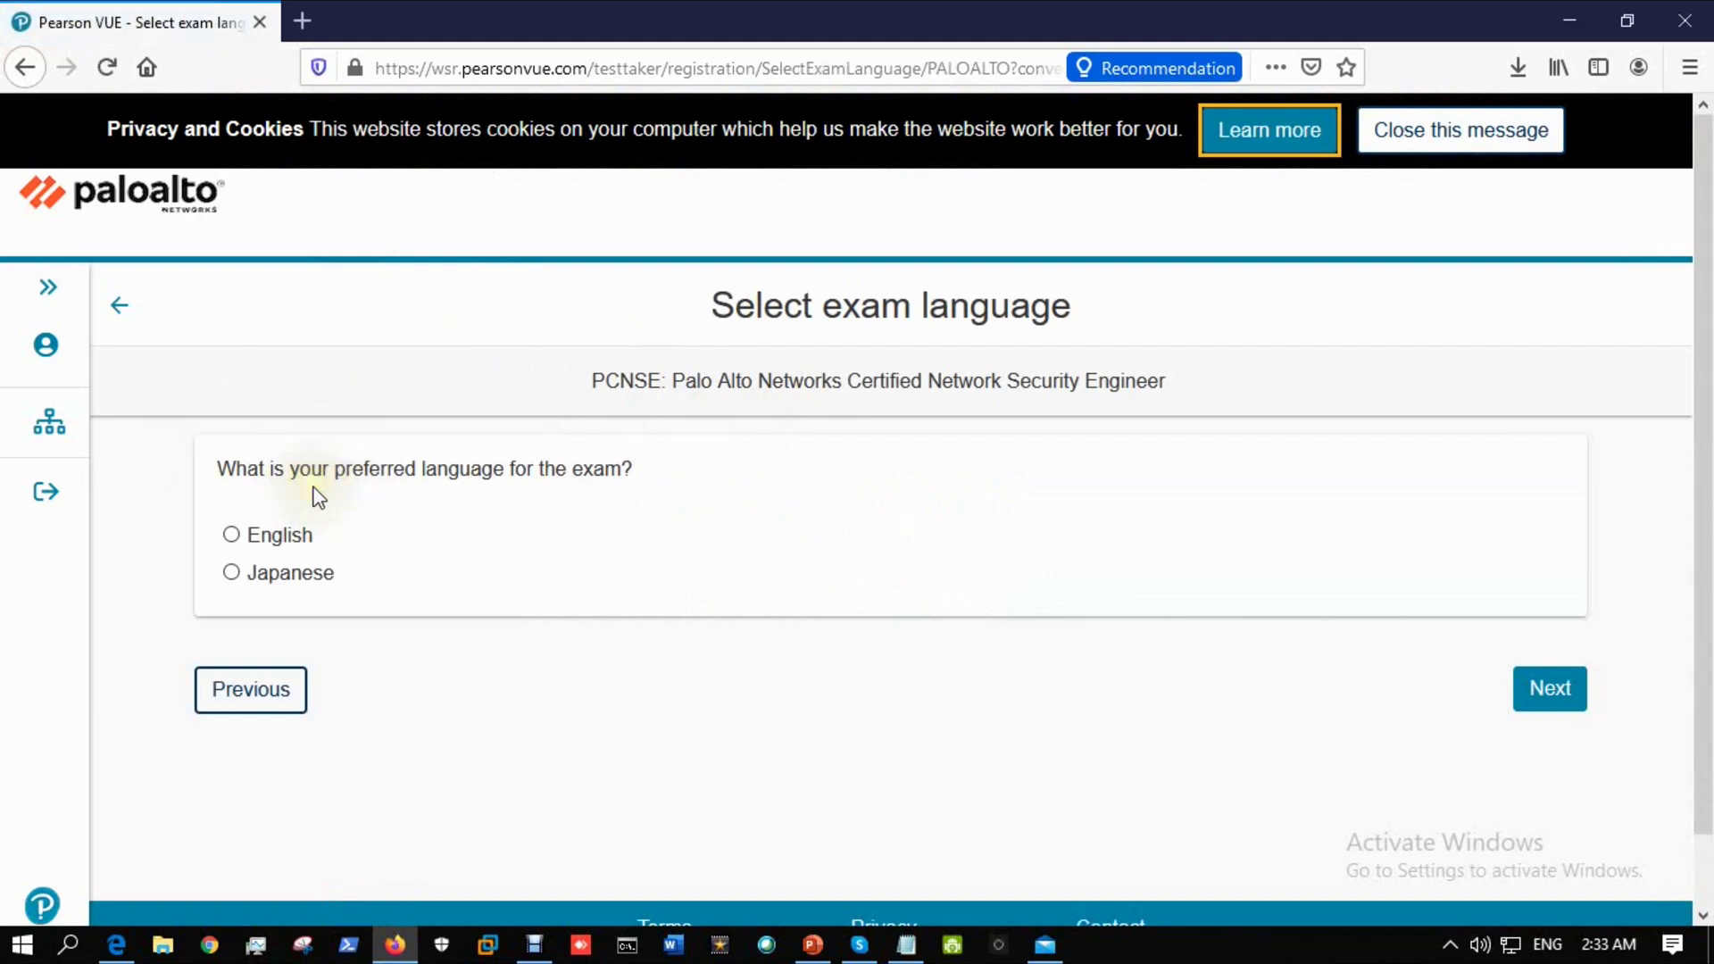
Choose English as the exam language, then review the exam price and continue past the exam details.
left_click(280, 539)
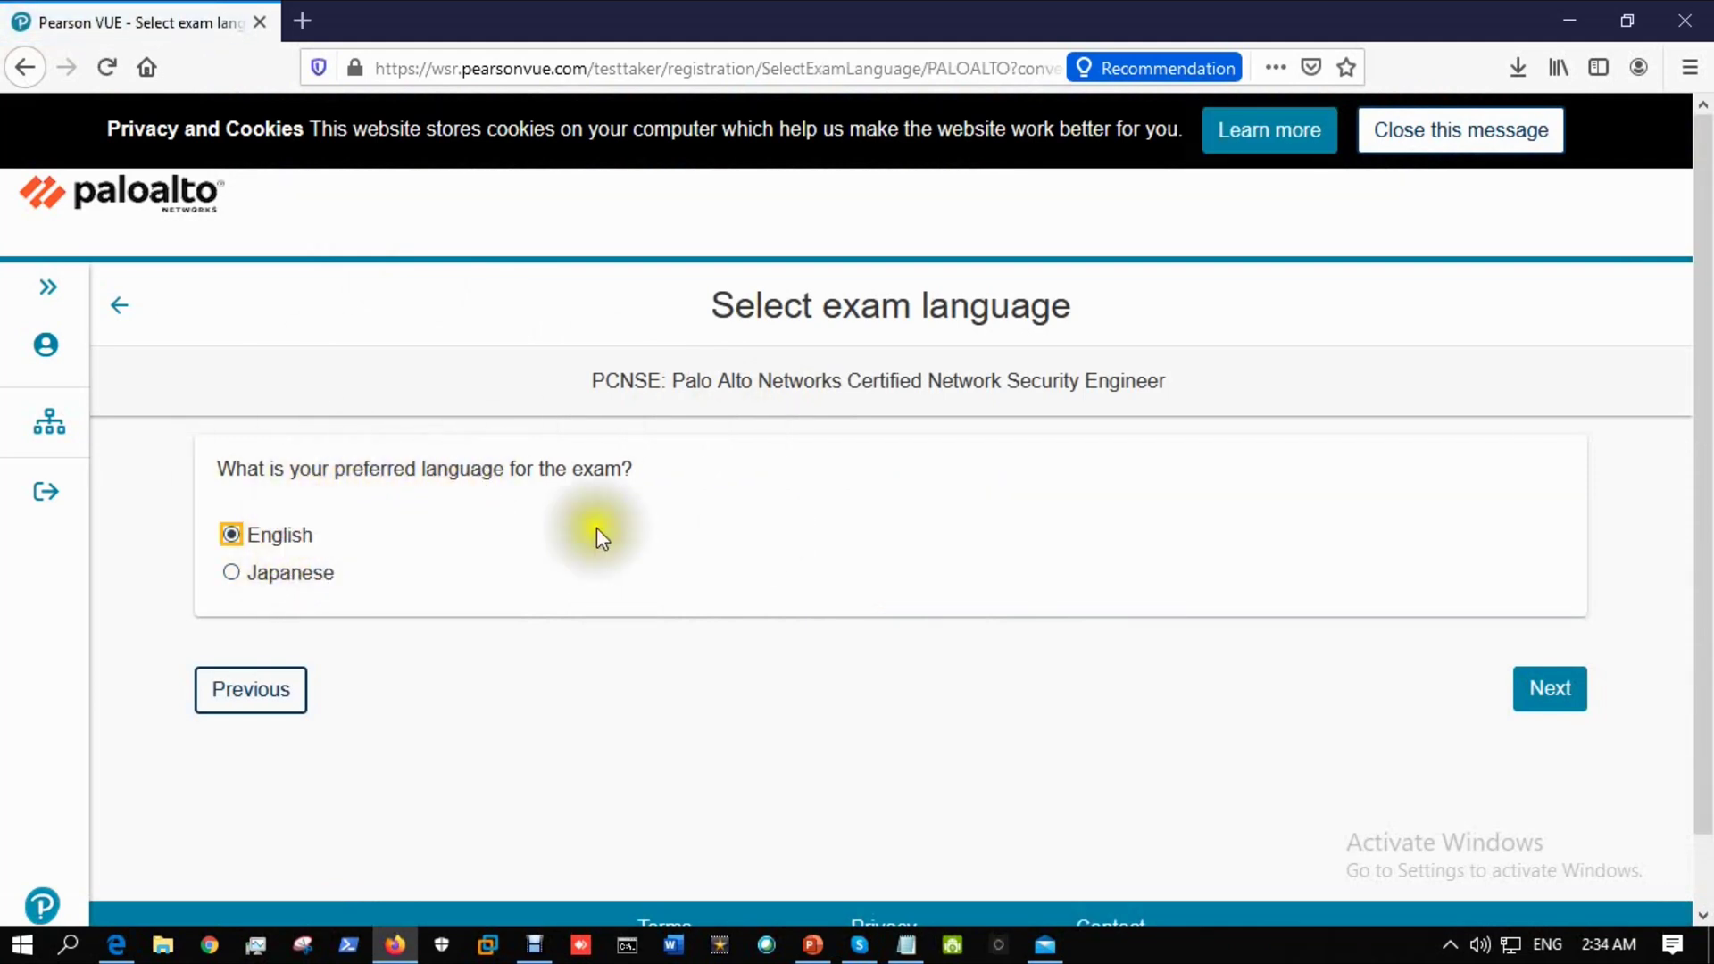
left_click(1547, 693)
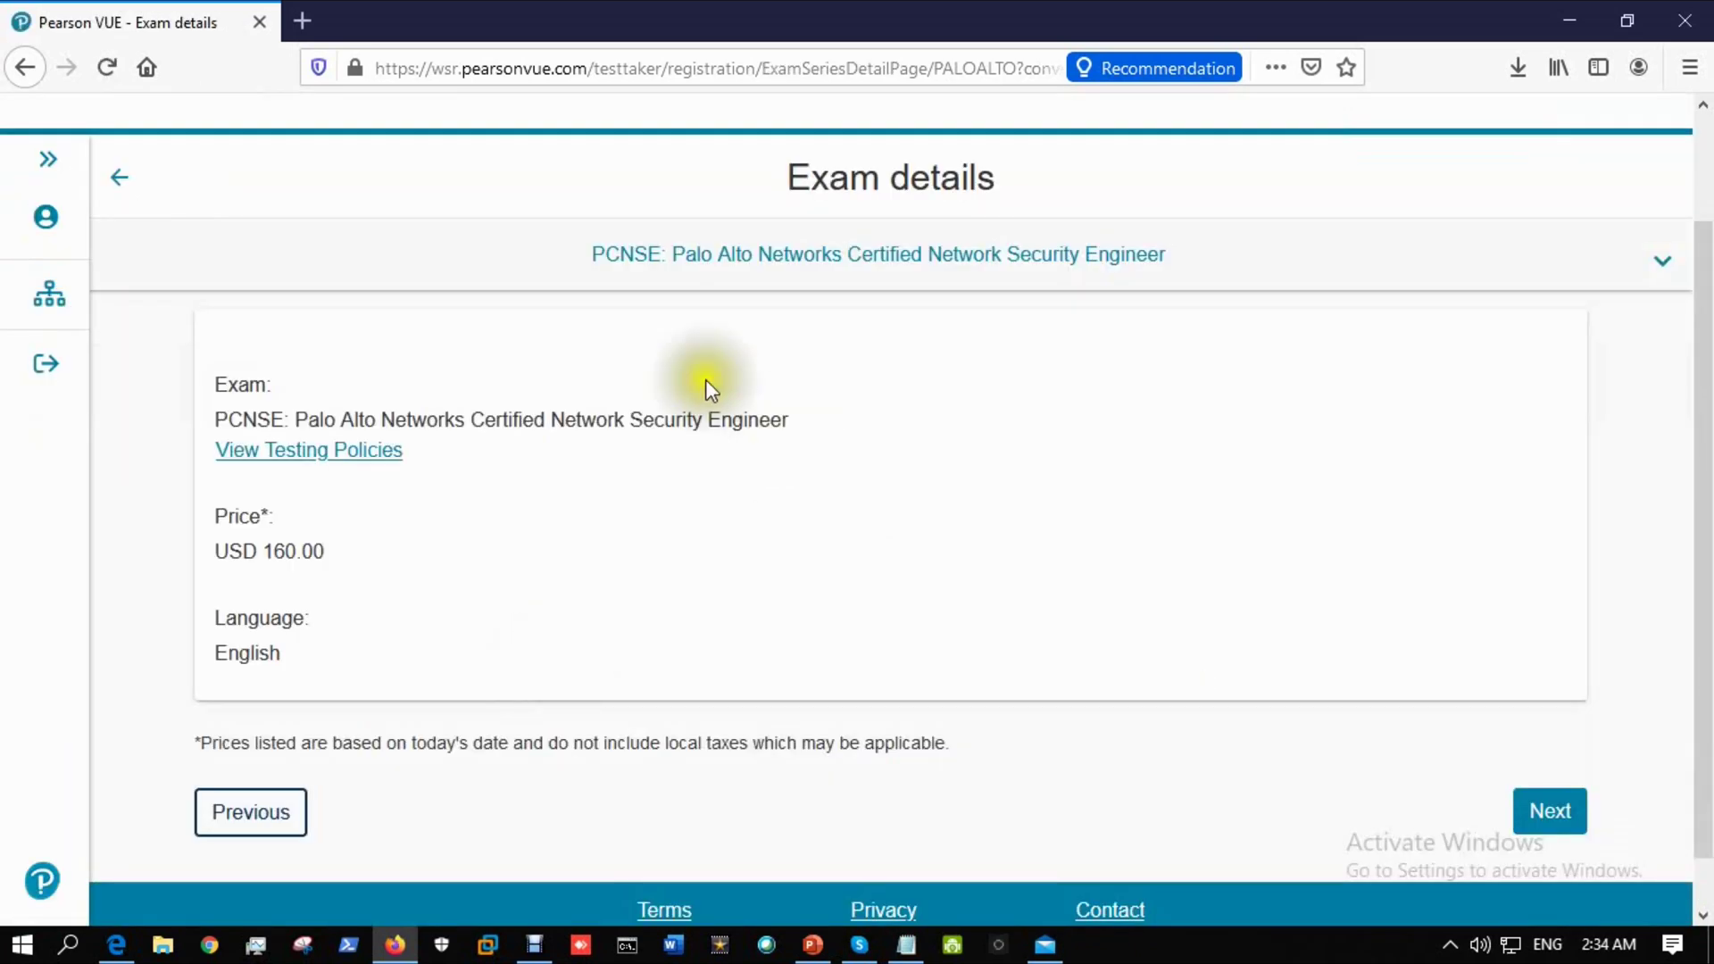
left_click_drag(214, 551, 348, 547)
left_click(417, 540)
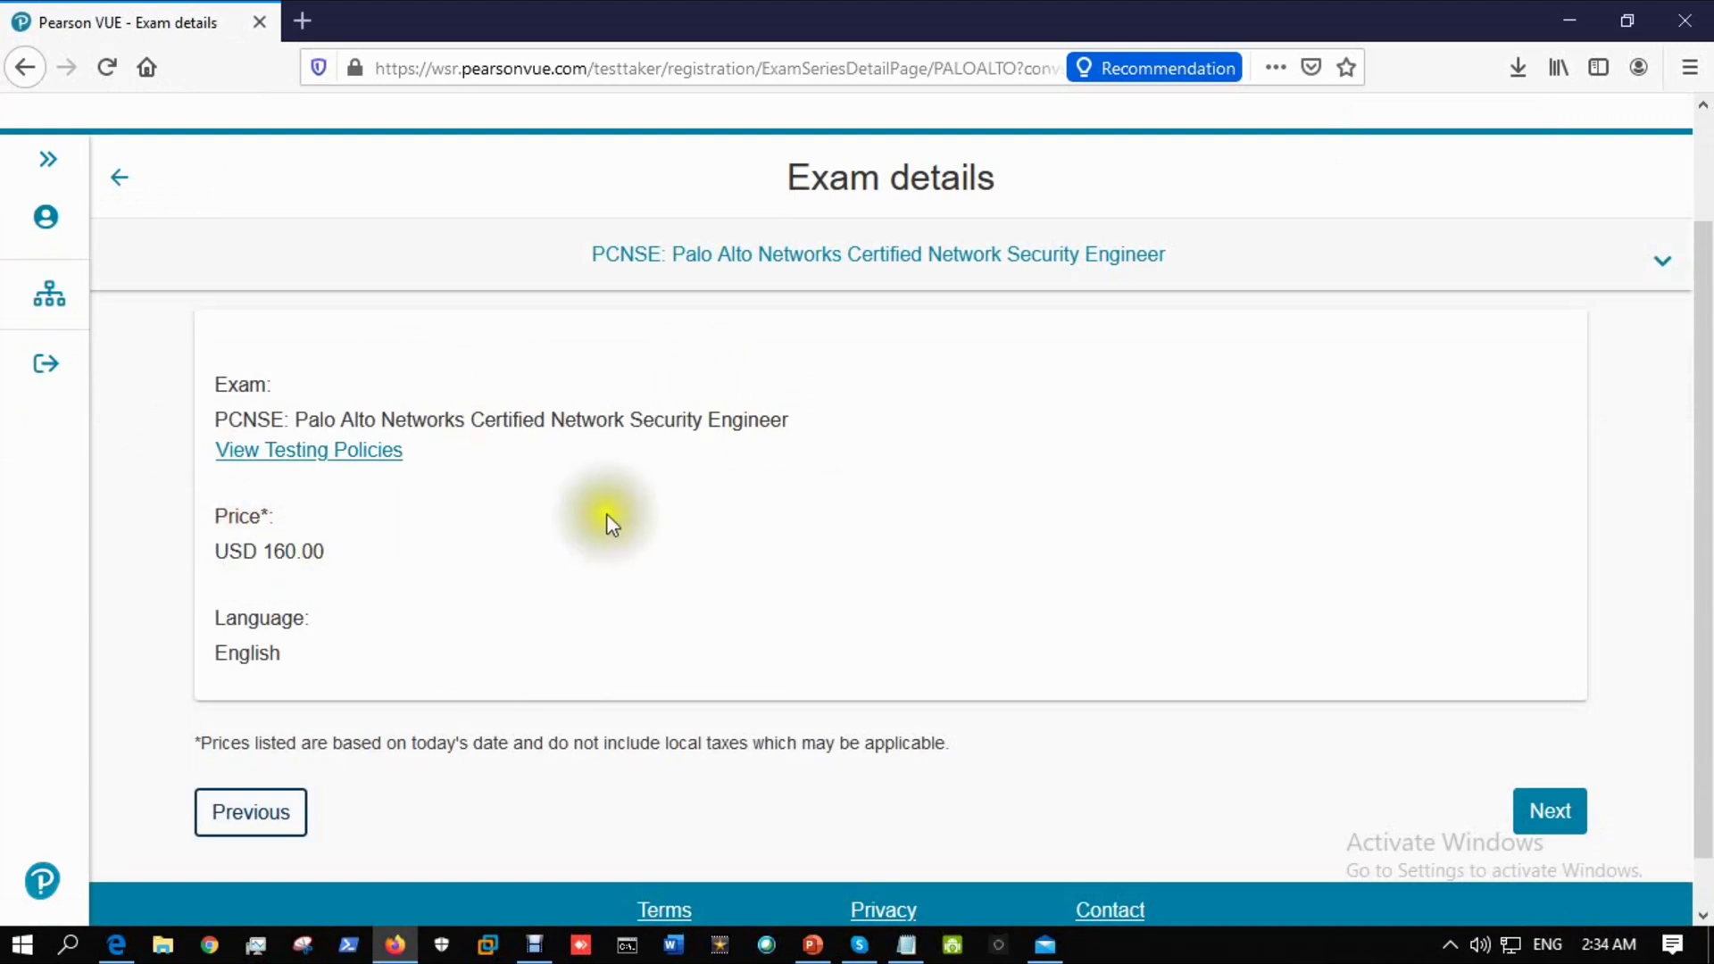
scroll(606, 515, "down", 1)
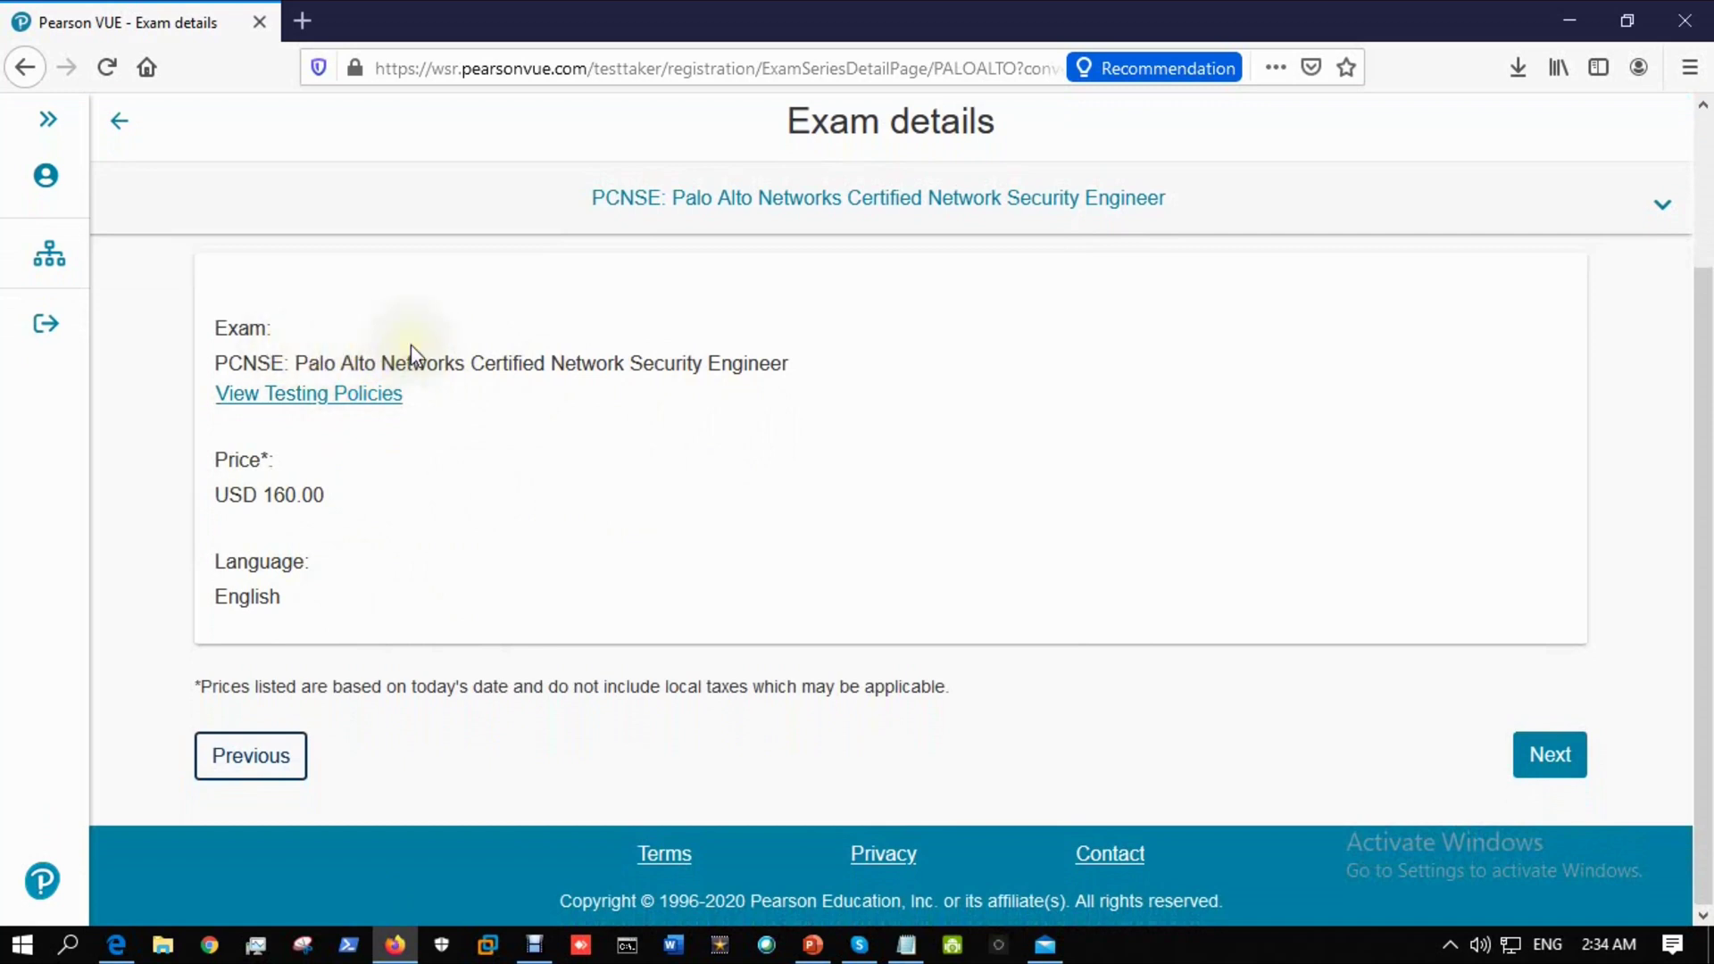
left_click(1550, 756)
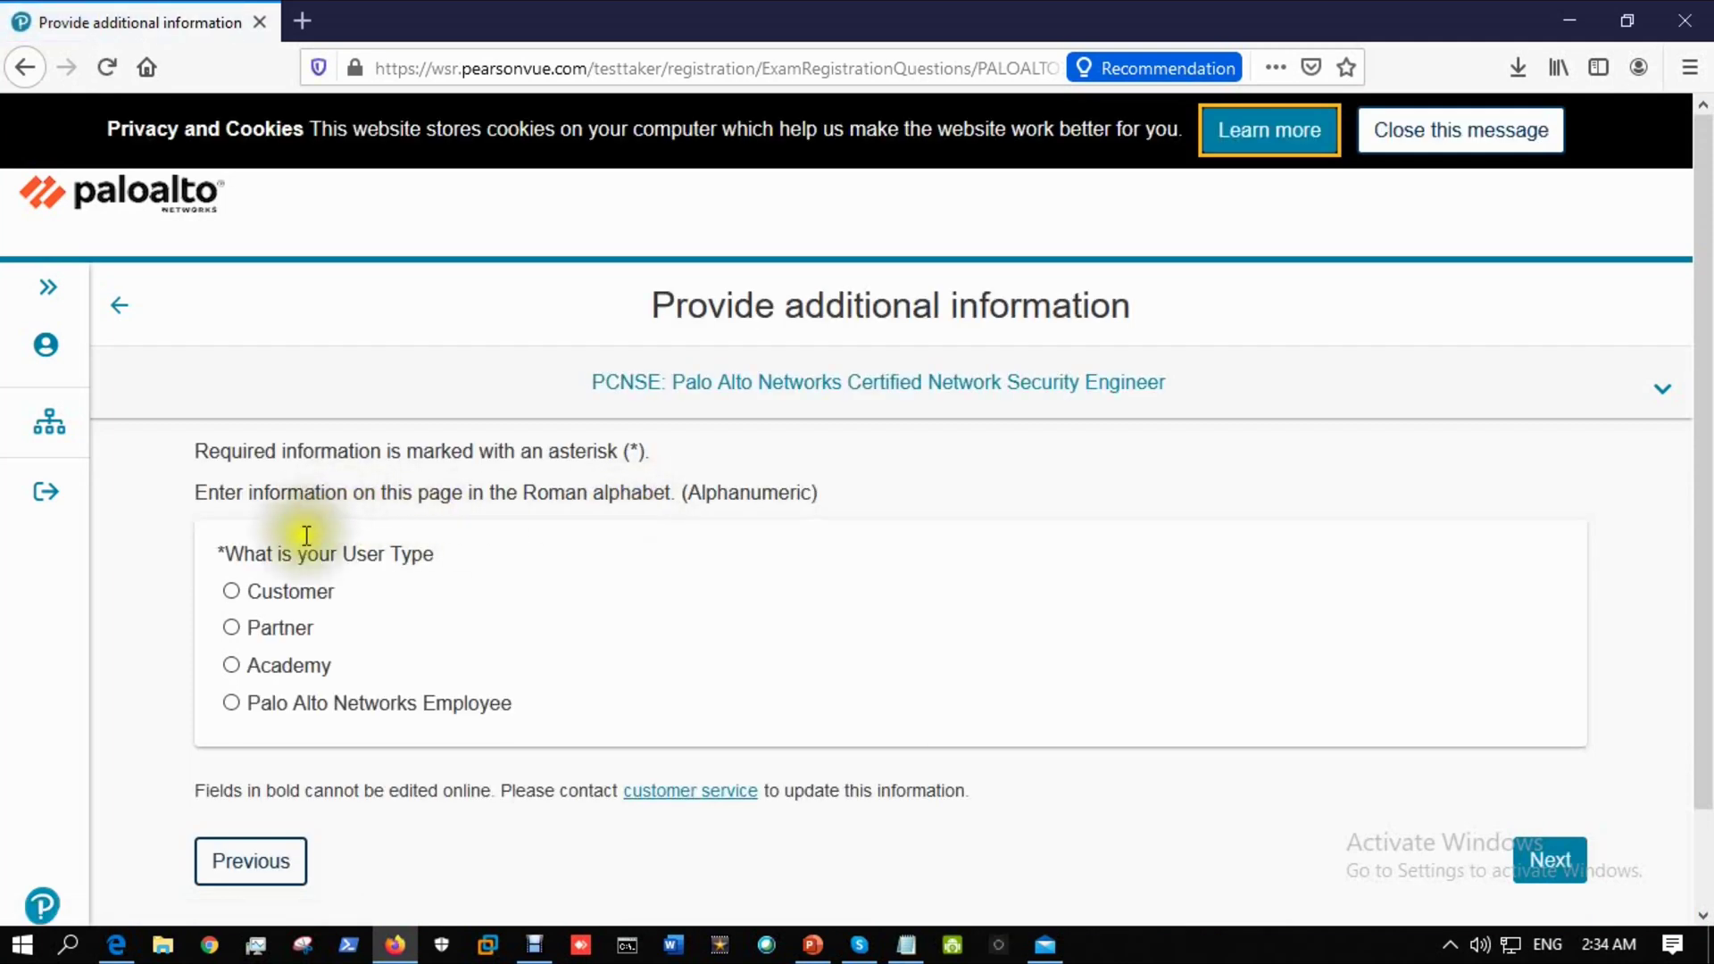
Set the user type to Customer and activate the company/college name field for entry.
scroll(261, 502, "down", 2)
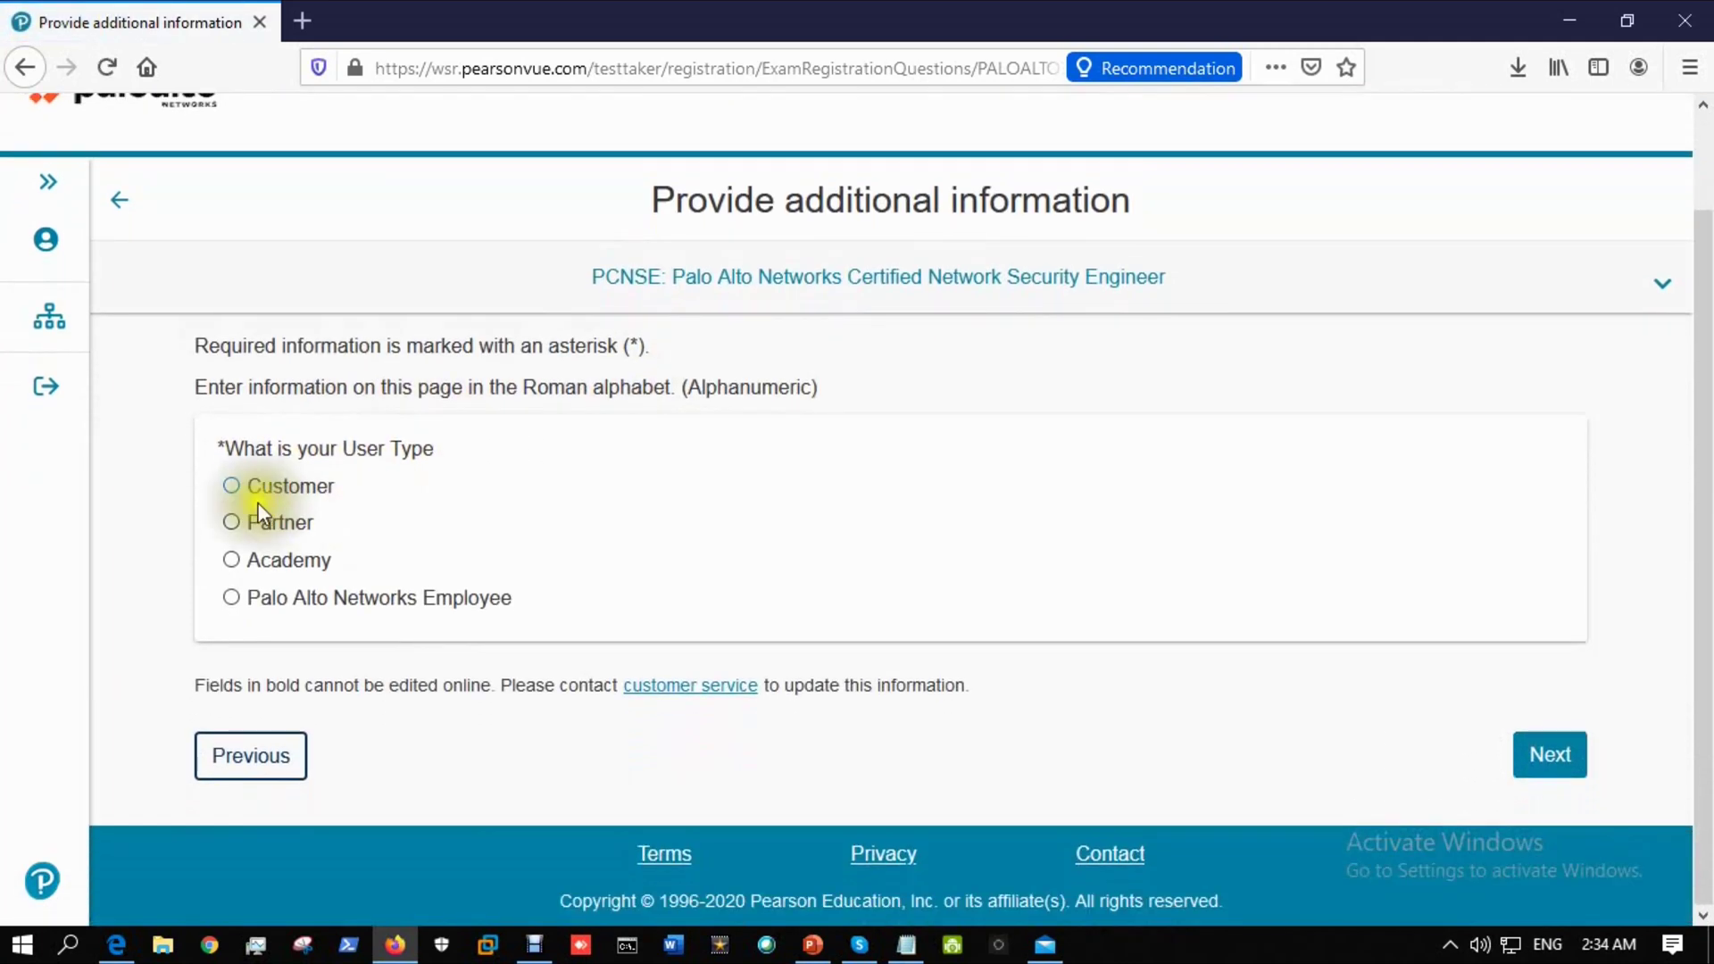
left_click(290, 489)
scroll(893, 603, "down", 2)
scroll(870, 601, "down", 2)
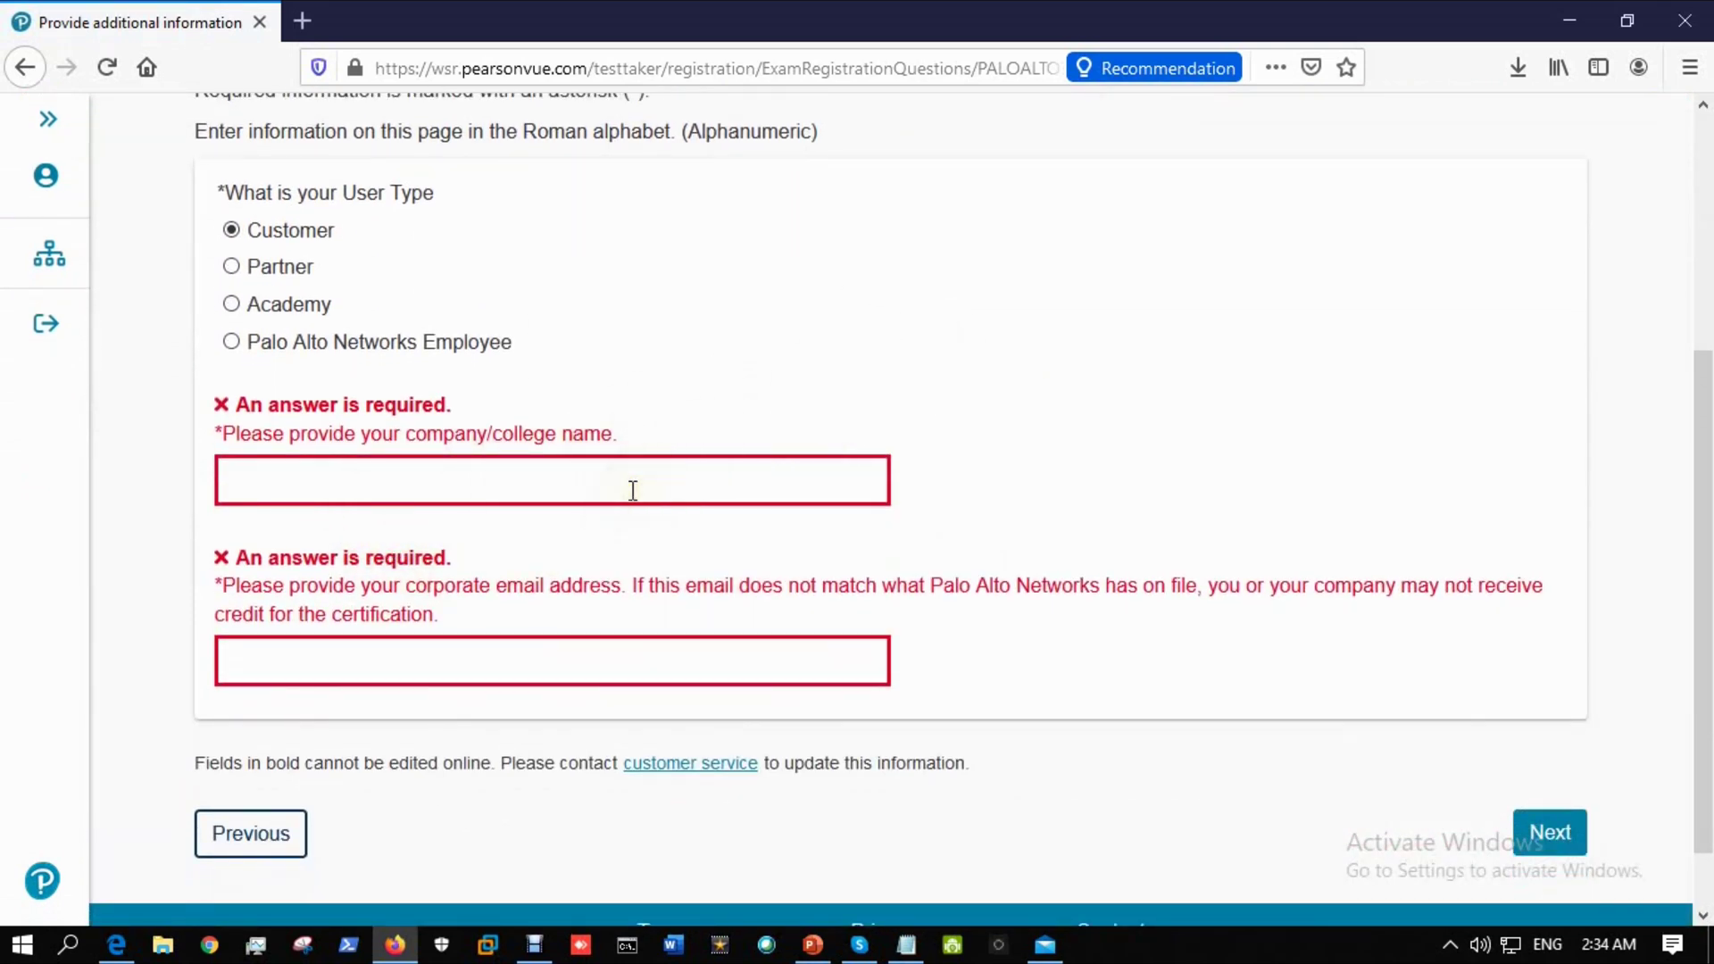
left_click(568, 472)
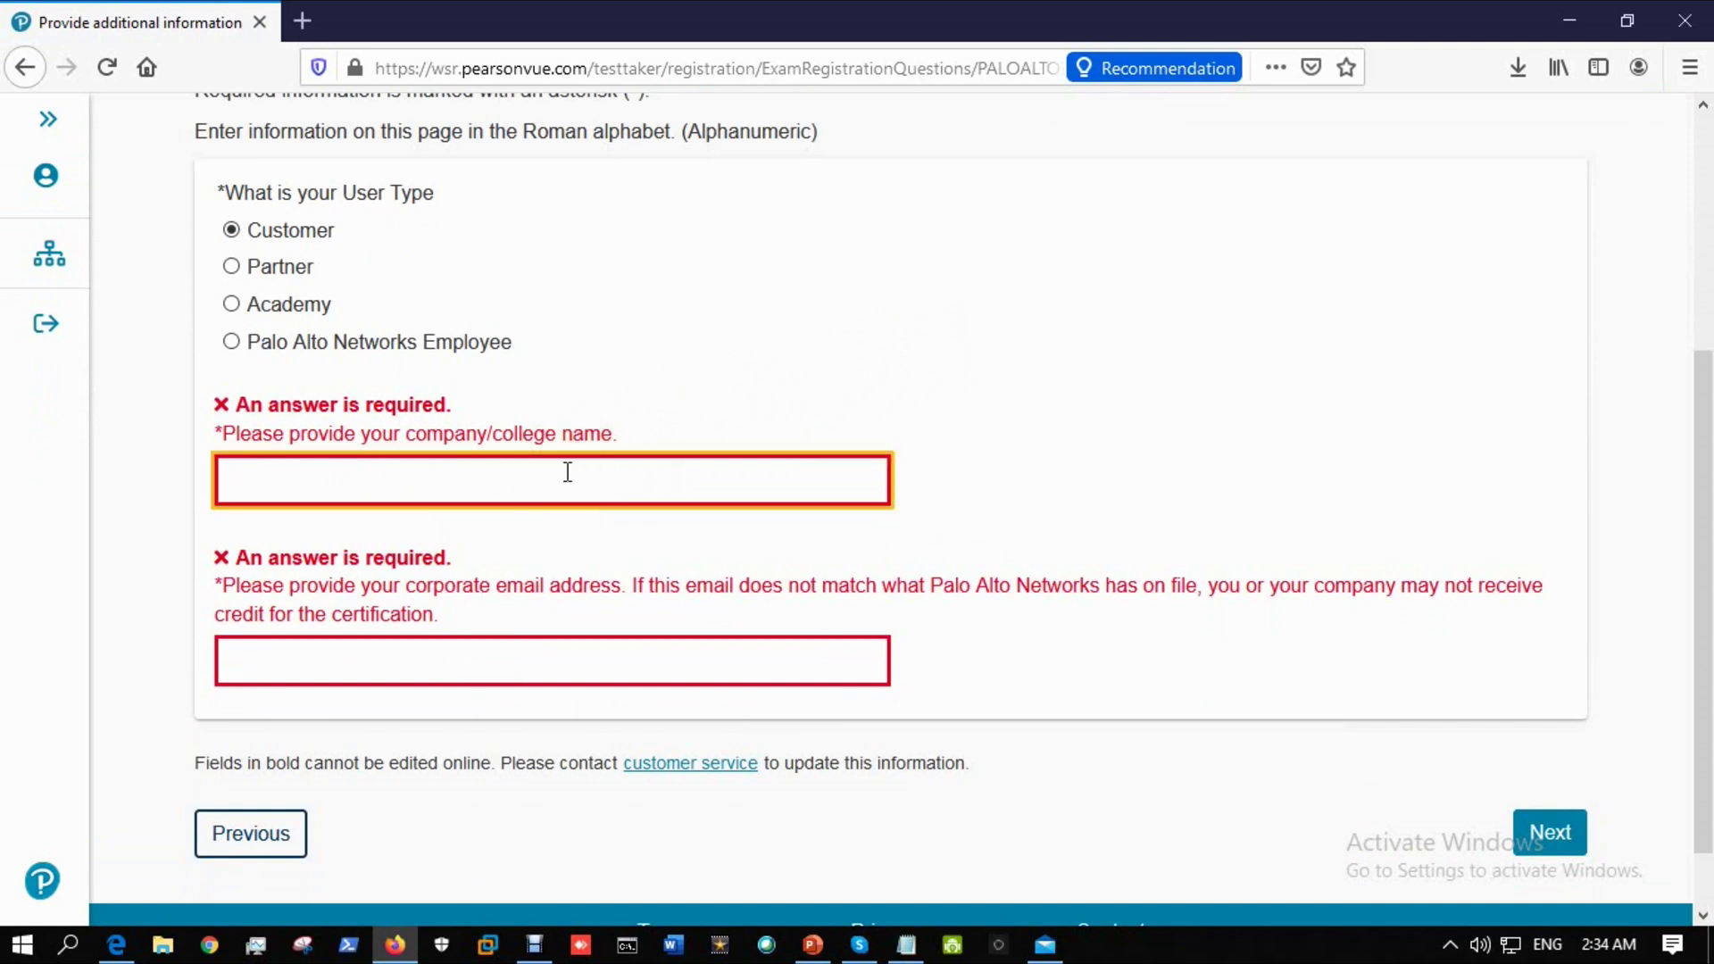